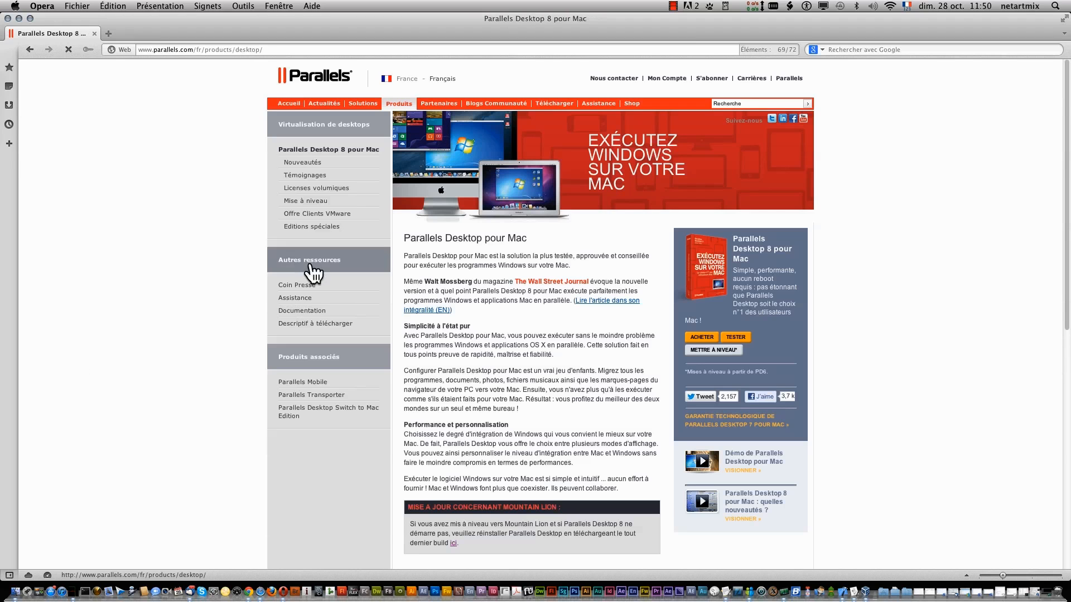
- Start the Parallels Desktop 8 trial download in Opera and save the disk image
left_click(735, 338)
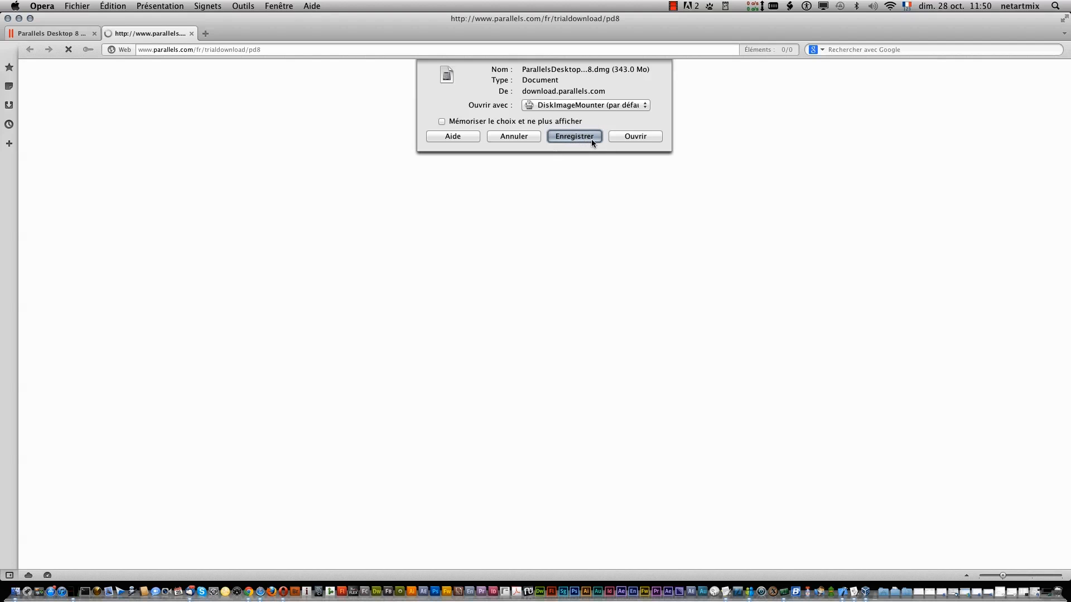
left_click(591, 138)
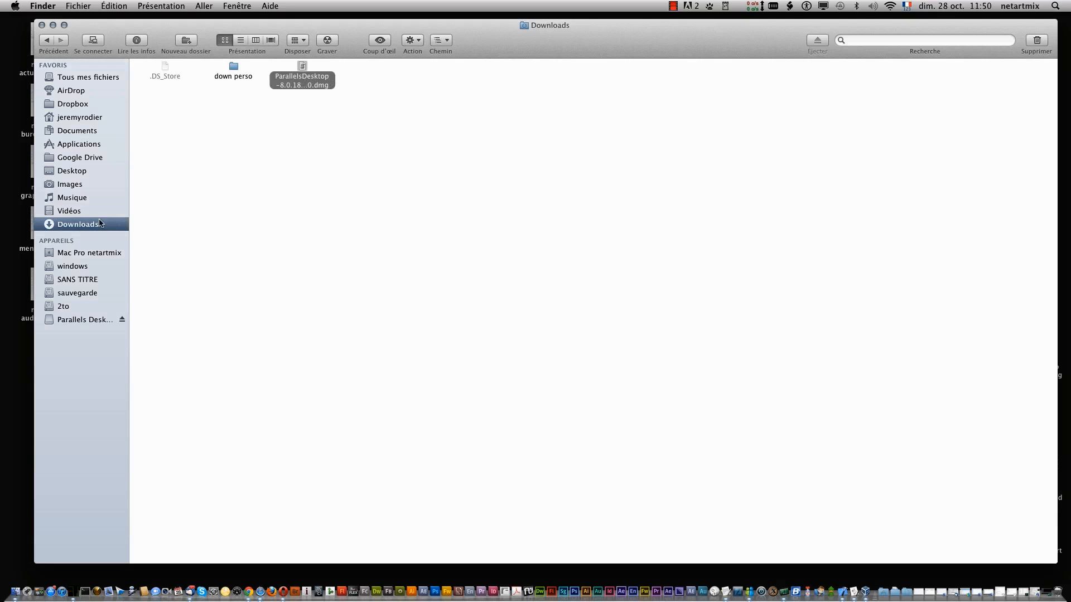
- Open the downloaded Parallels Desktop .dmg and launch its Installer with Ouvrir
right_click(301, 68)
left_click(312, 73)
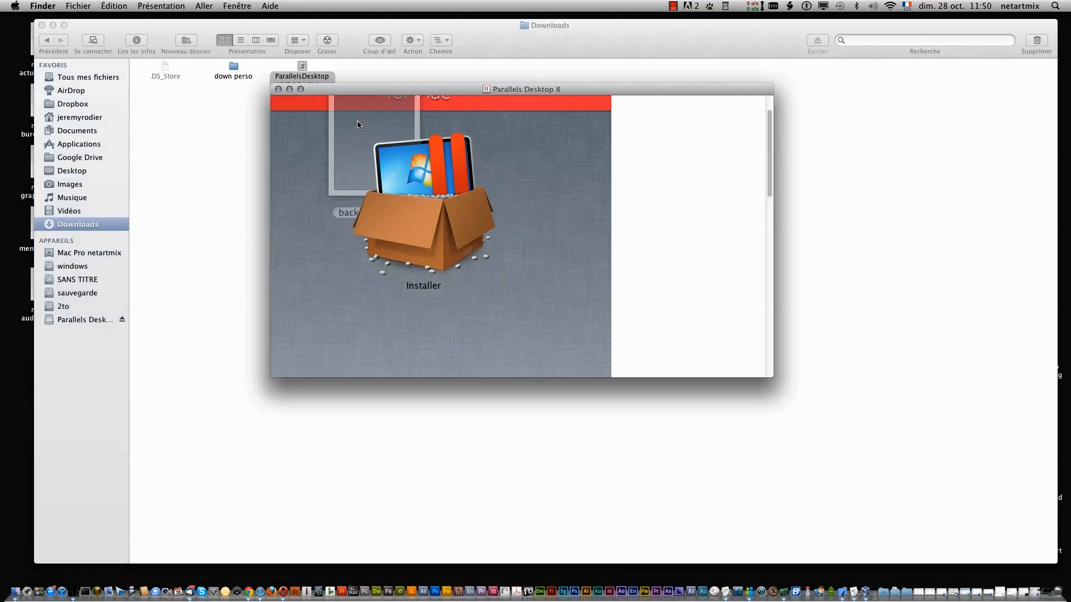
right_click(431, 195)
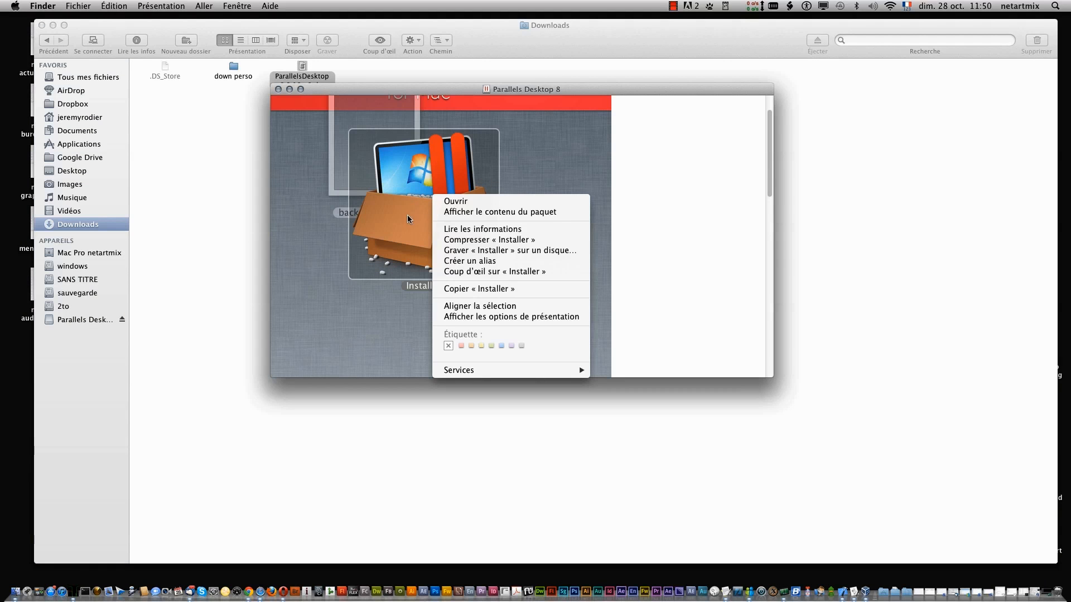
left_click(458, 203)
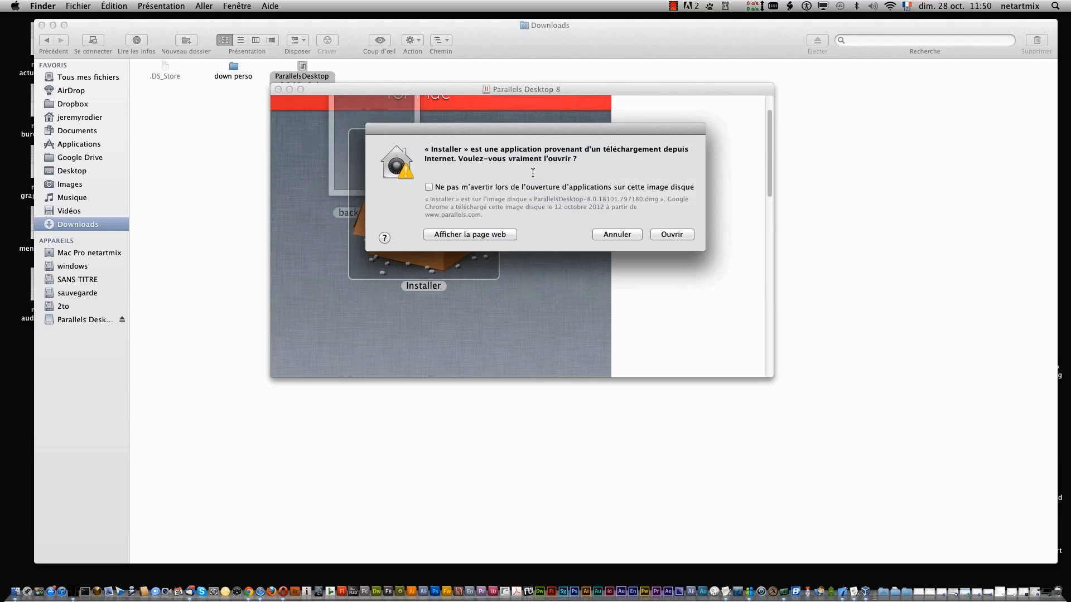
- Confirm opening the Installer and accept downloading and installing the newer Parallels version
left_click(670, 233)
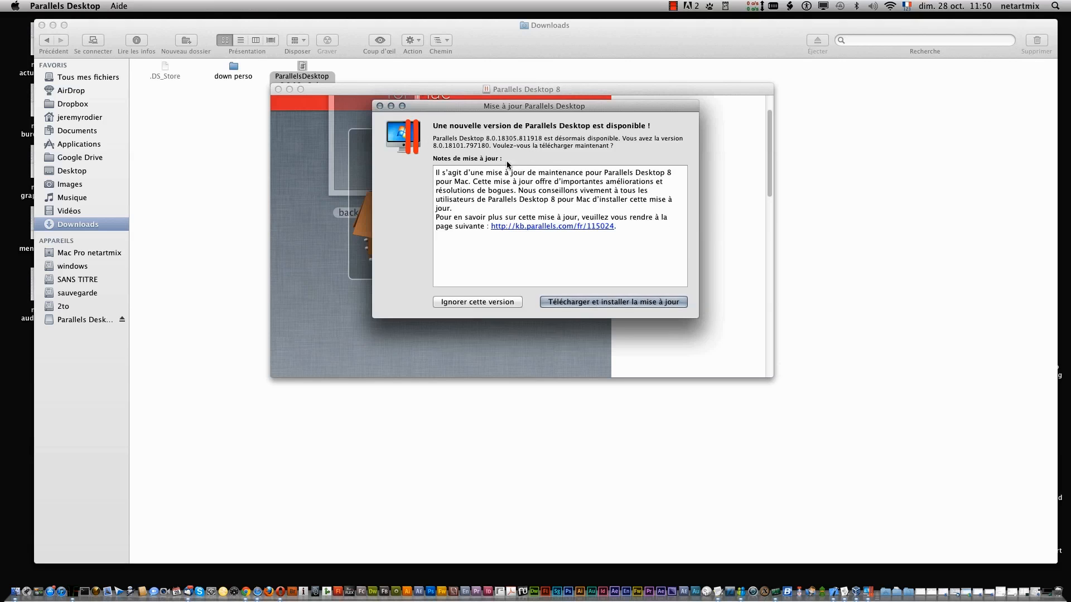
left_click(620, 303)
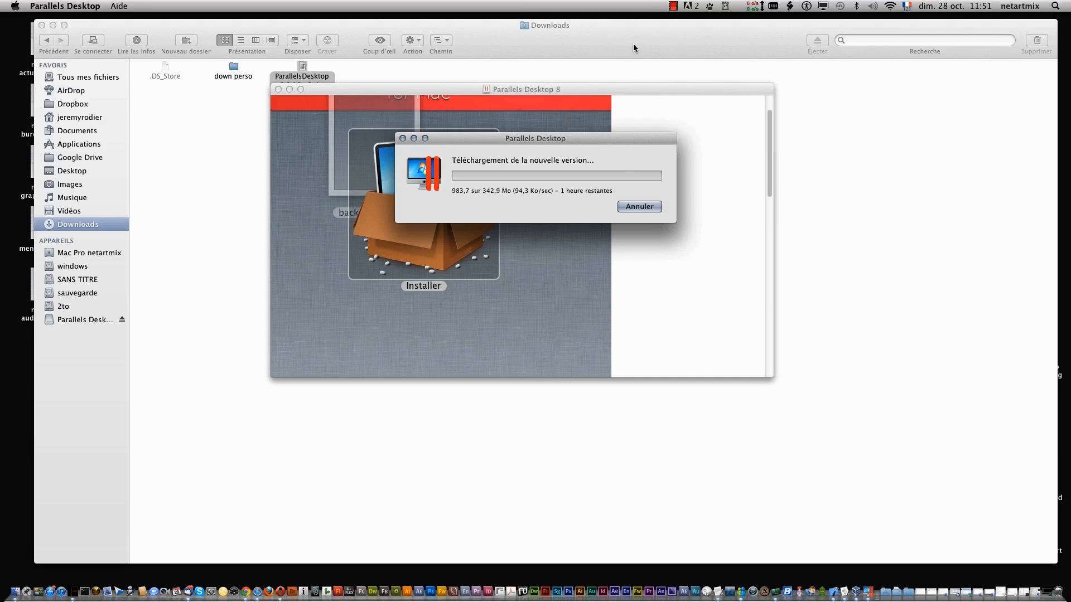
left_click(673, 6)
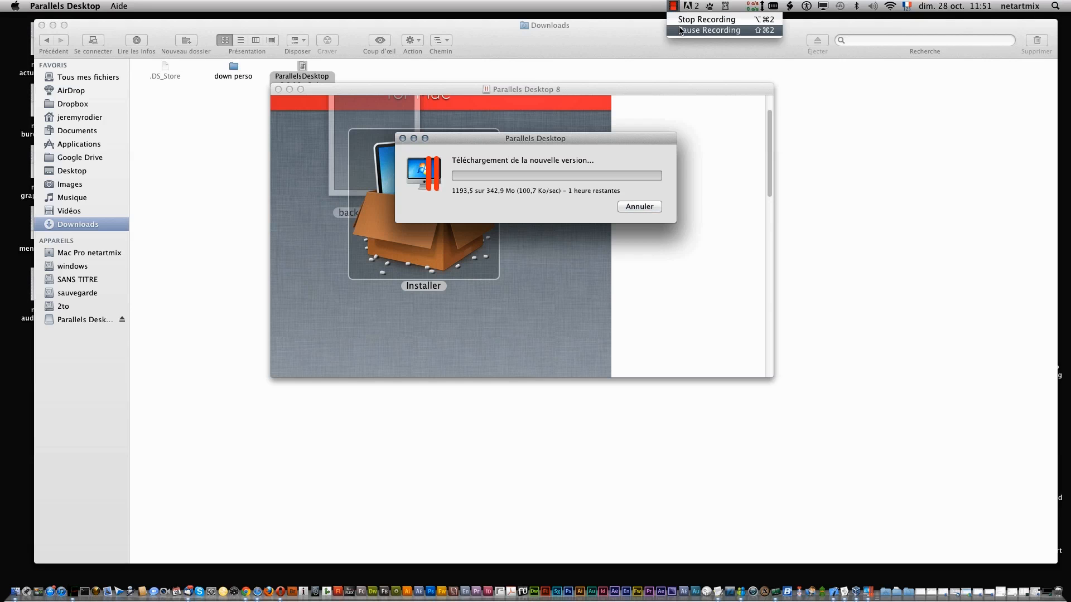
left_click(680, 30)
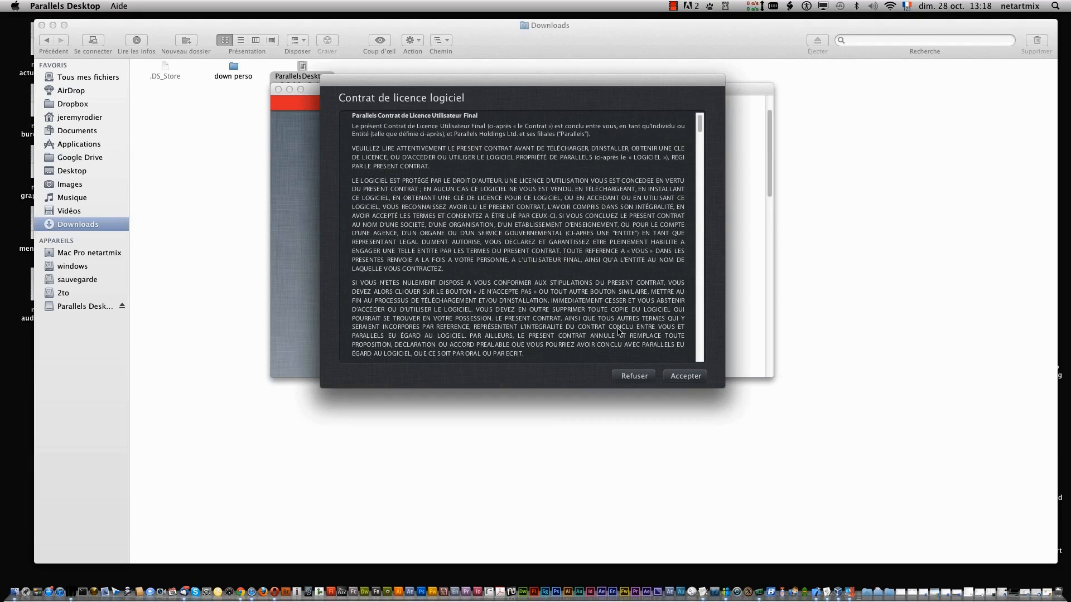
- Accept the licence agreement and authorise installation with the administrator password
left_click(686, 376)
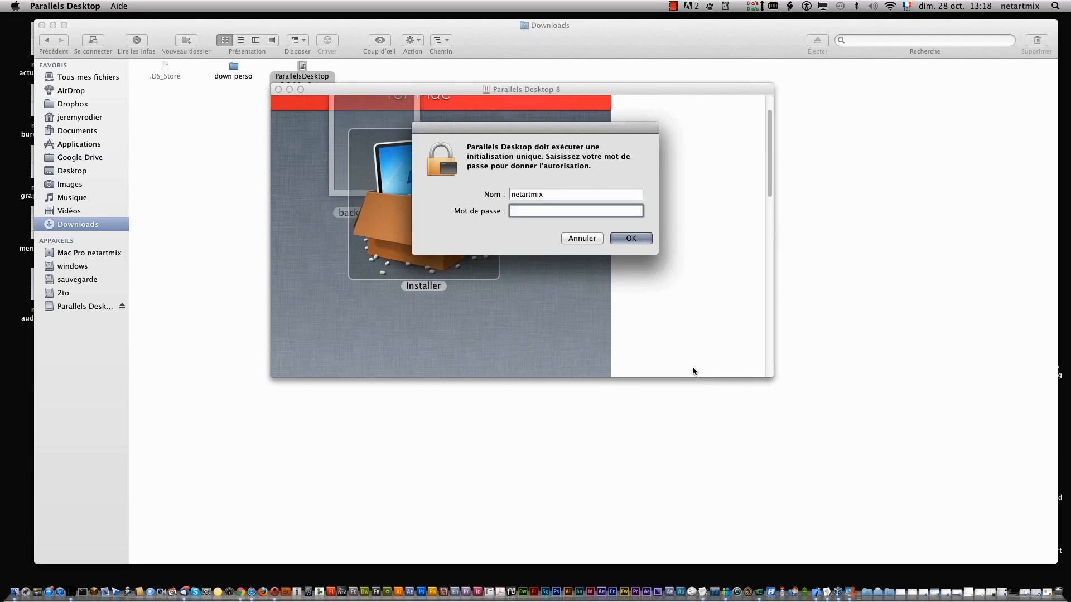
type("***************")
key("Return")
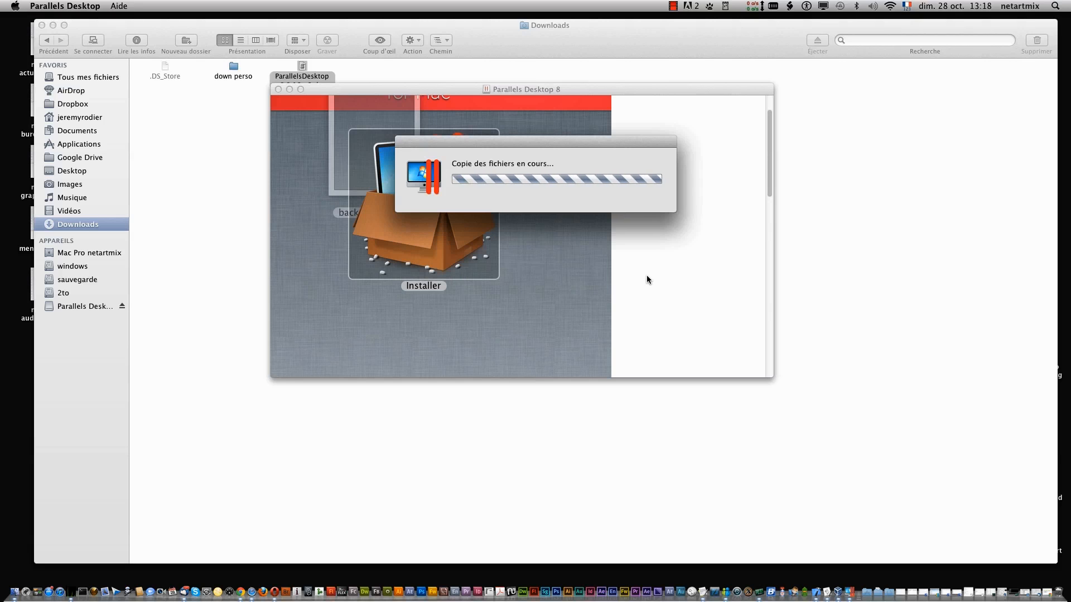
left_click(673, 5)
left_click(684, 31)
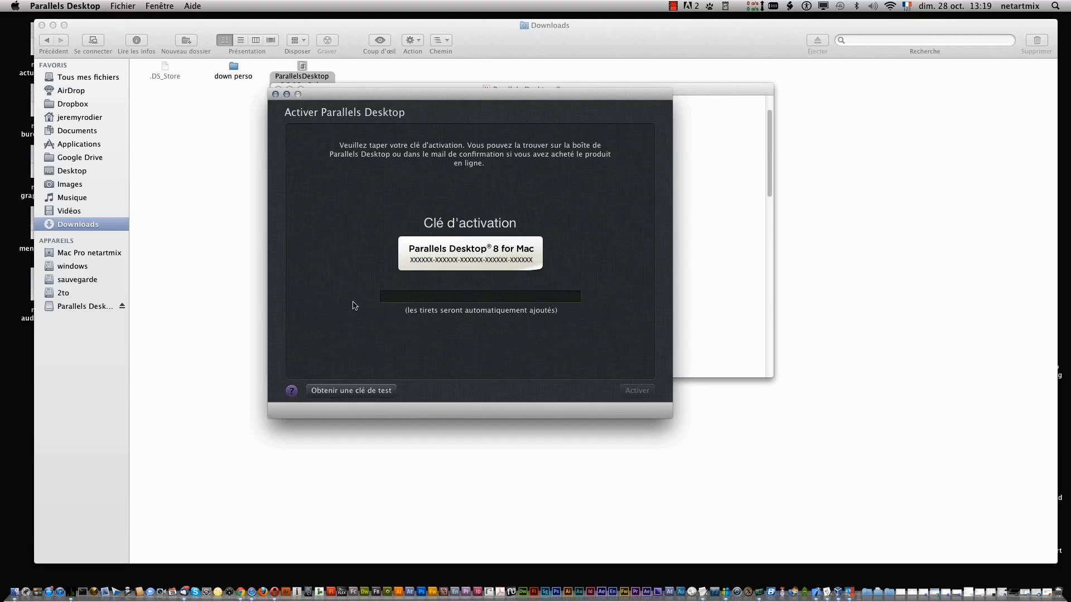
- Request a trial key with the user's name and e-mail, then dismiss the activation confirmation
left_click(352, 391)
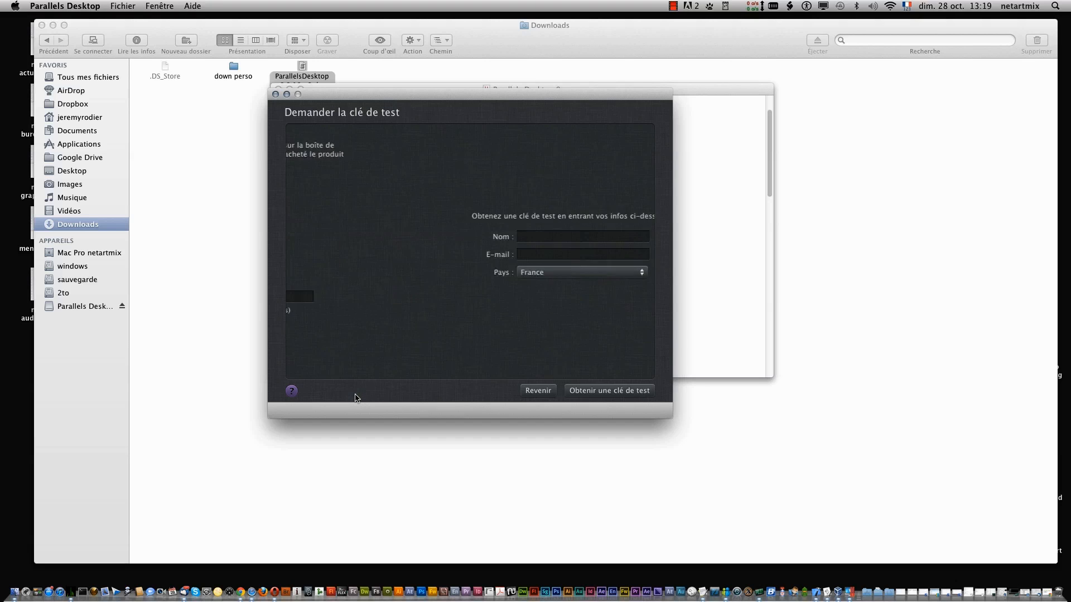
left_click(478, 256)
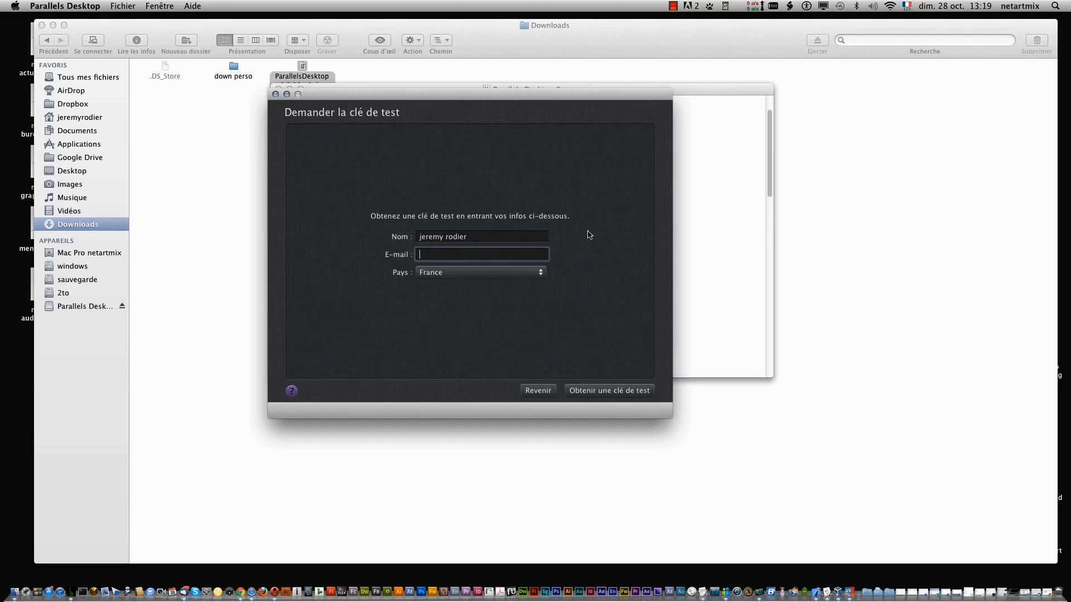
left_click(673, 6)
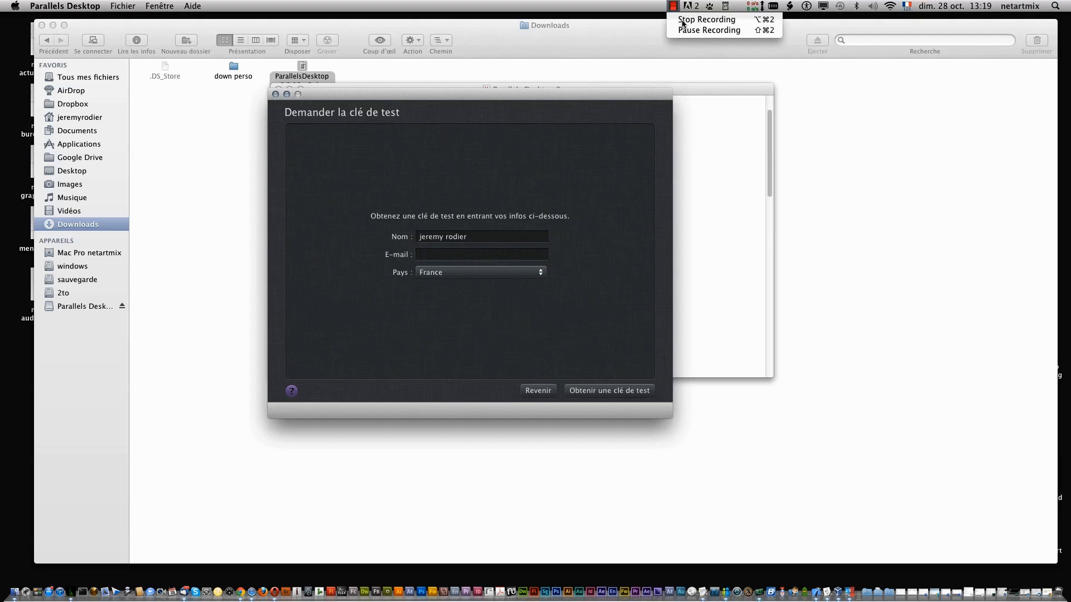
left_click(695, 31)
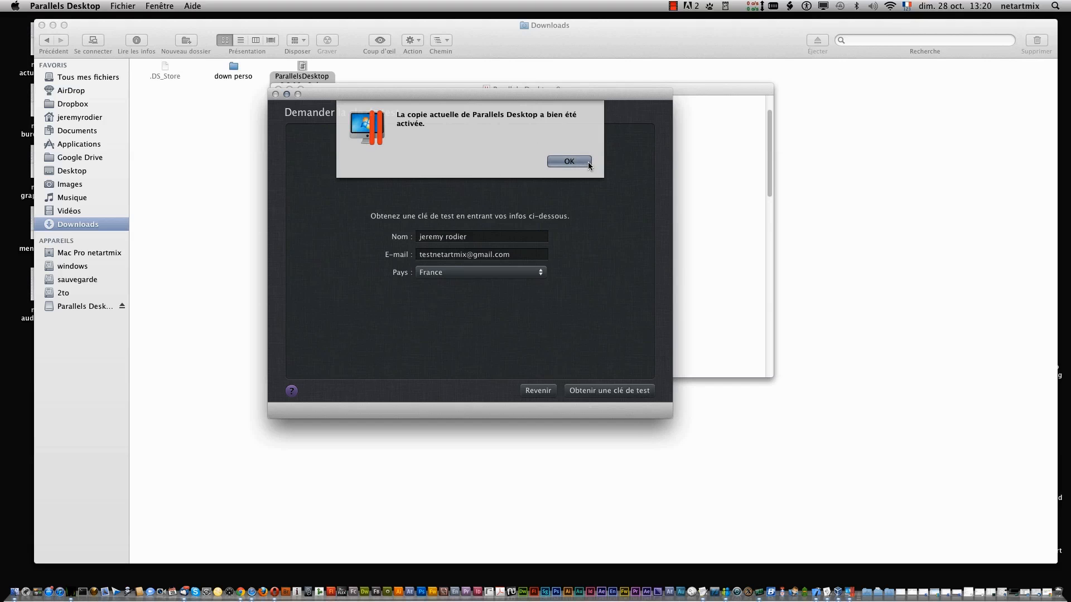
left_click(574, 161)
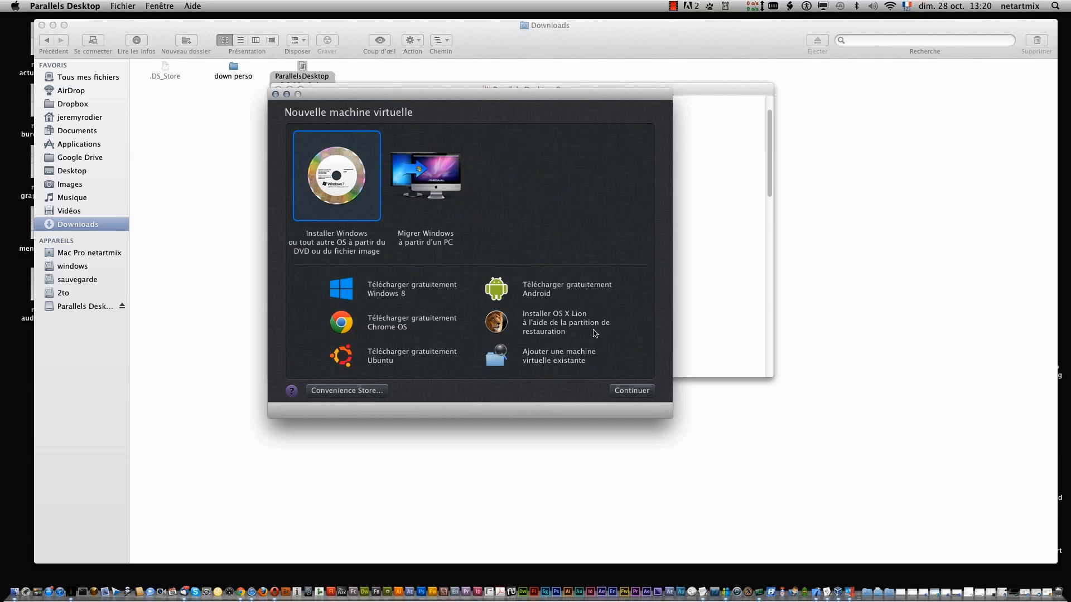
- Choose installing from an image file and select Windows8.iso as the installation source
left_click(638, 393)
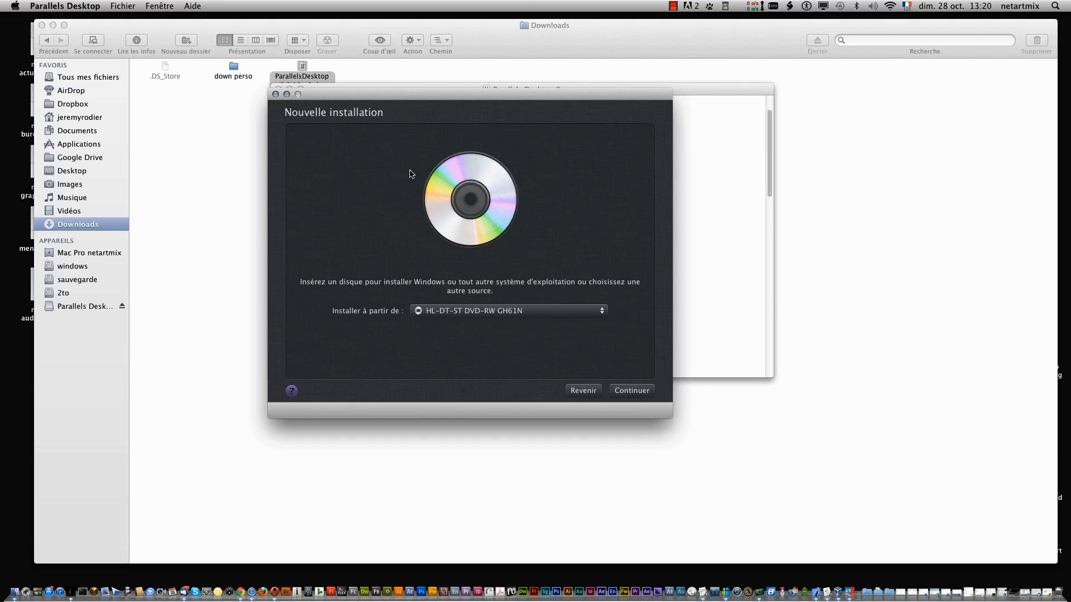
left_click(602, 311)
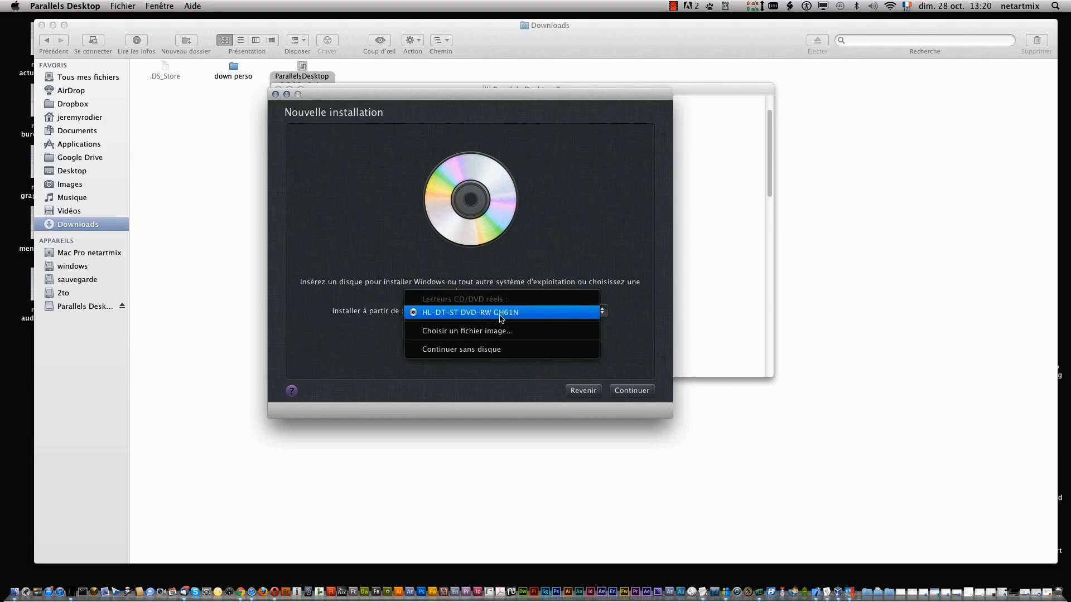
left_click(560, 332)
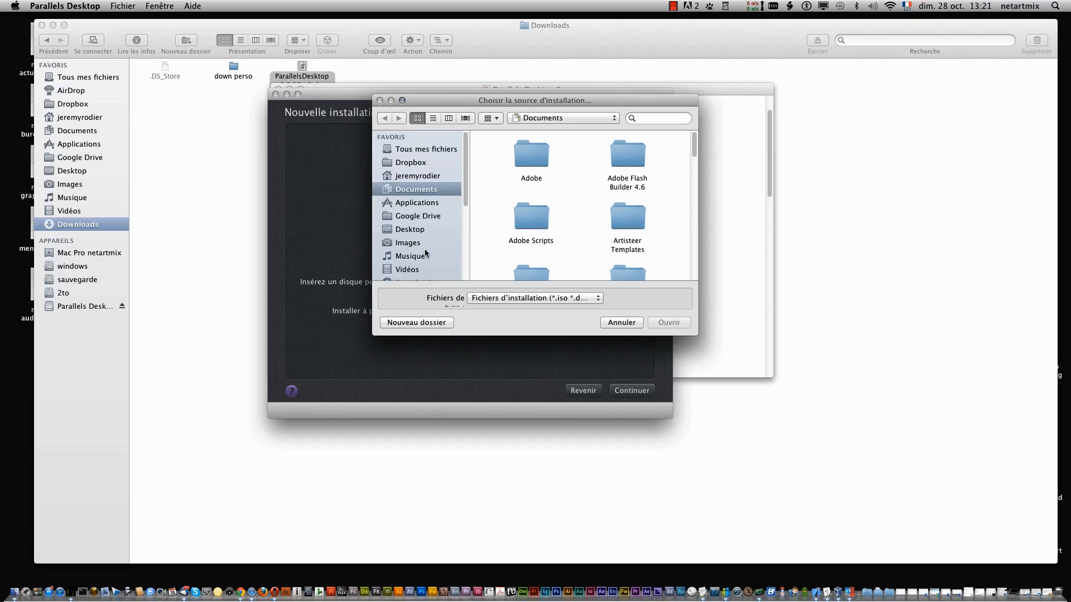
left_click(673, 7)
left_click(687, 29)
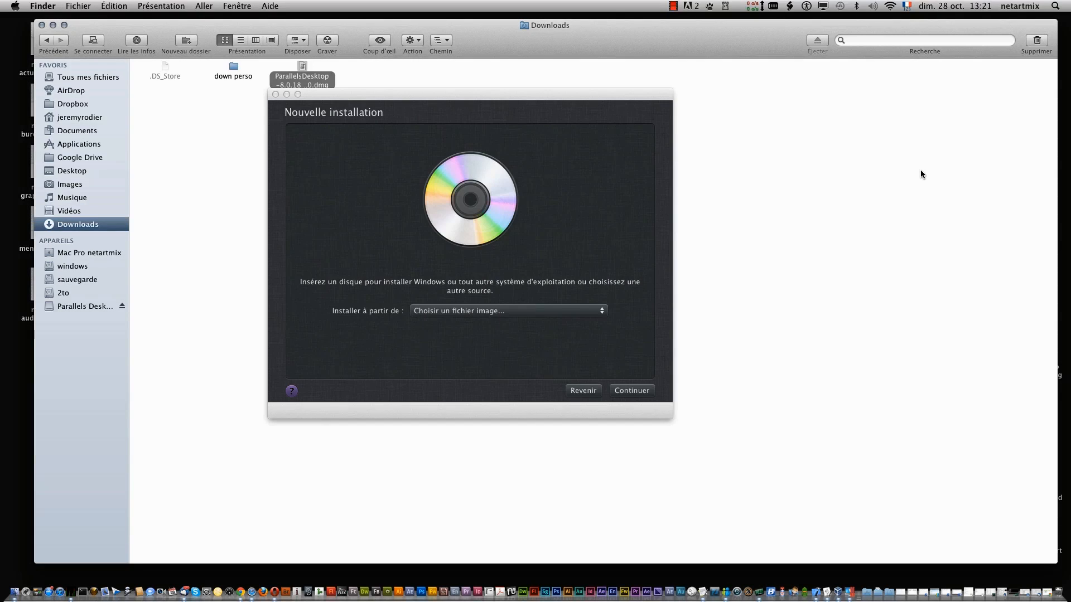
left_click(602, 317)
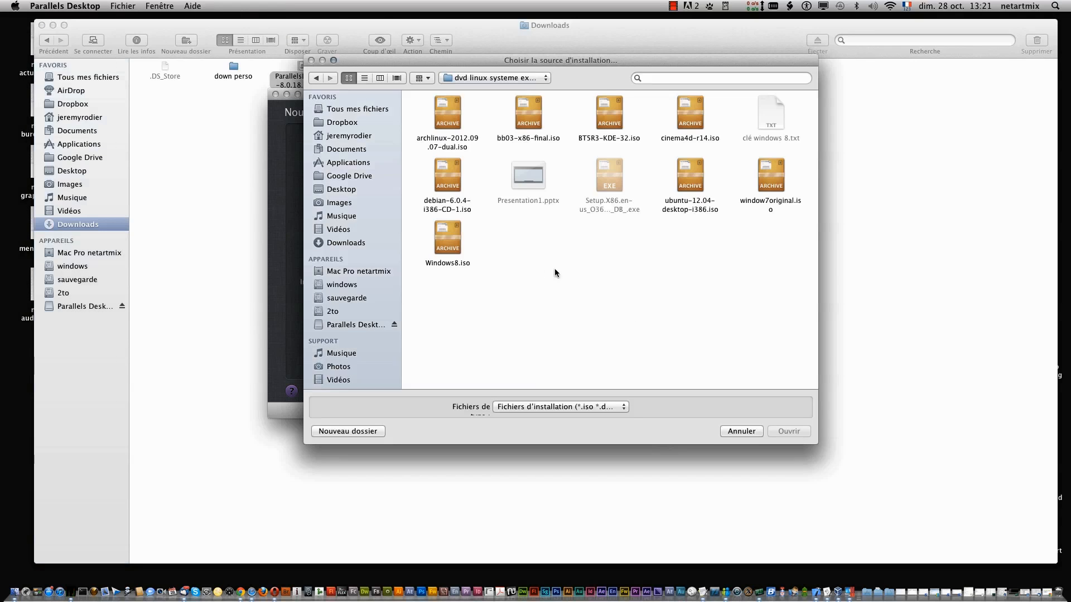
left_click(440, 241)
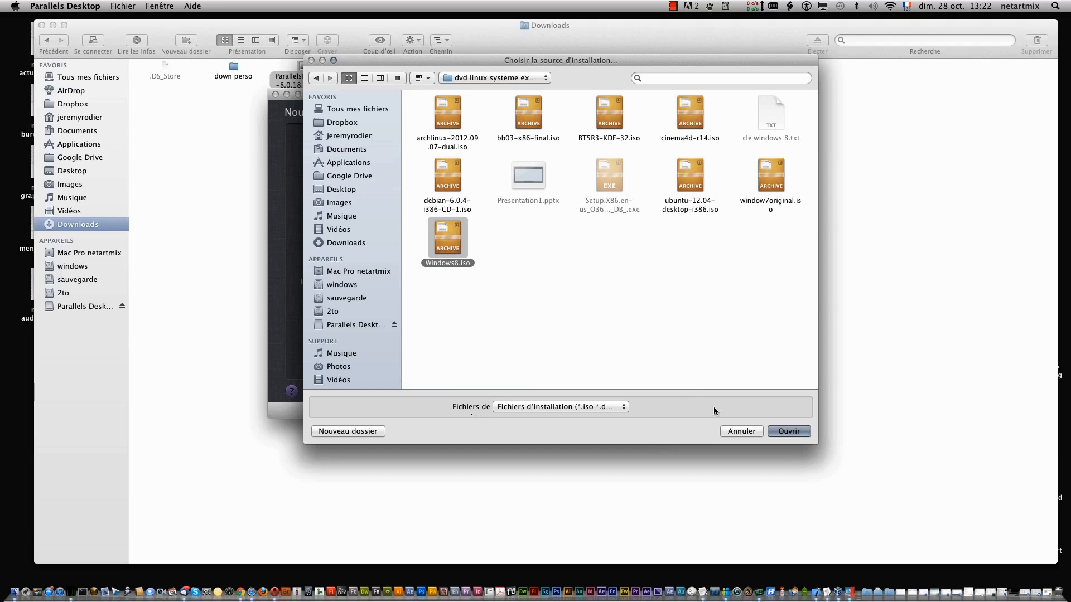
left_click(802, 431)
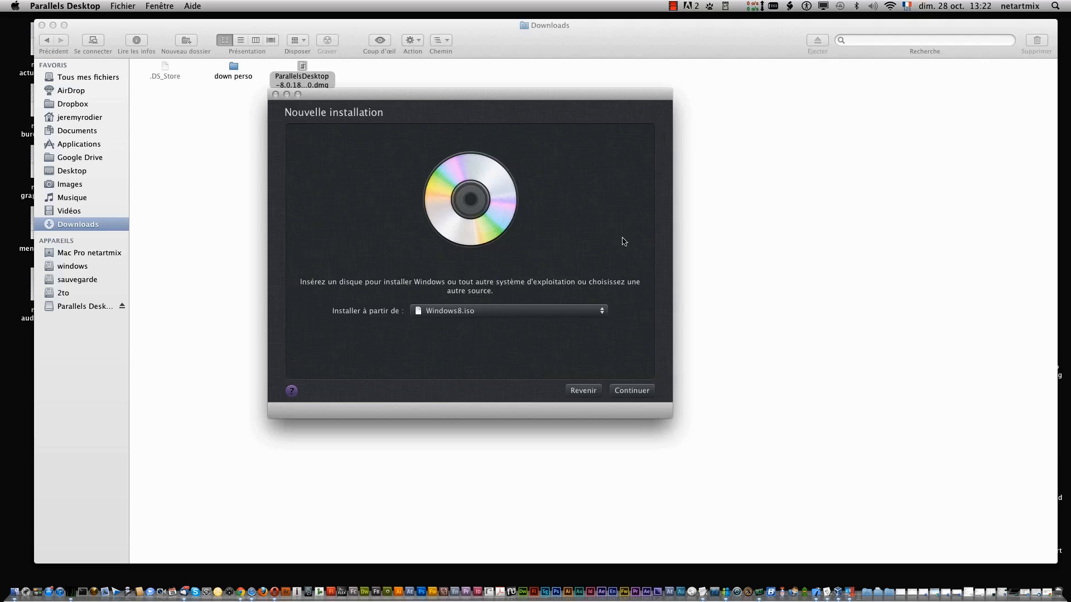
- Move past the source step and turn off the Windows product key requirement
left_click(629, 393)
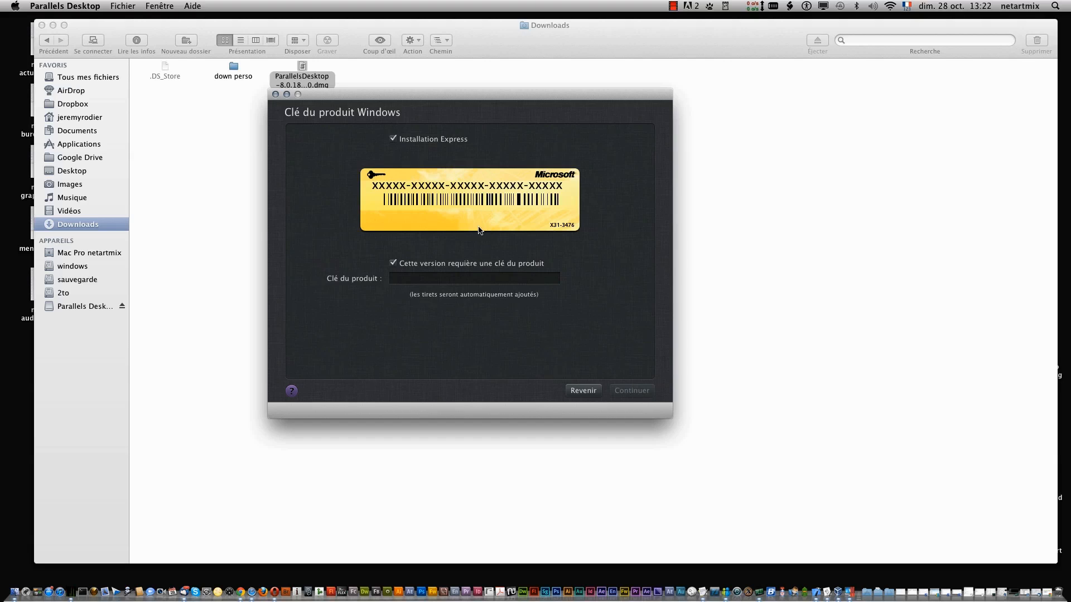
left_click(393, 263)
left_click(393, 263)
left_click(393, 264)
- Choose PC-like Windows integration, create the Windows 8 VM, and postpone the activation key
left_click(644, 395)
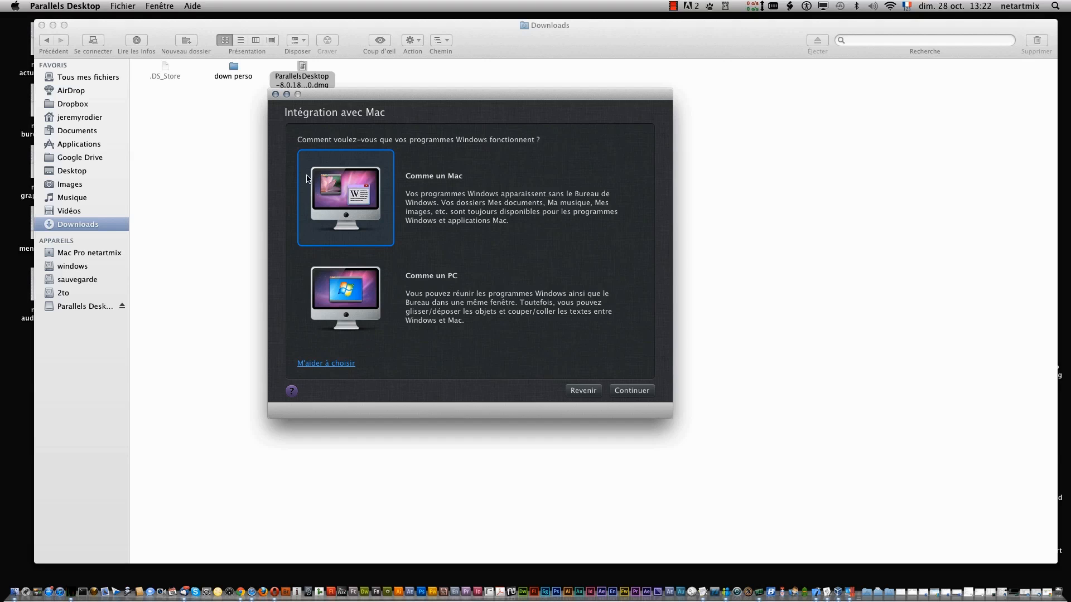
left_click(353, 322)
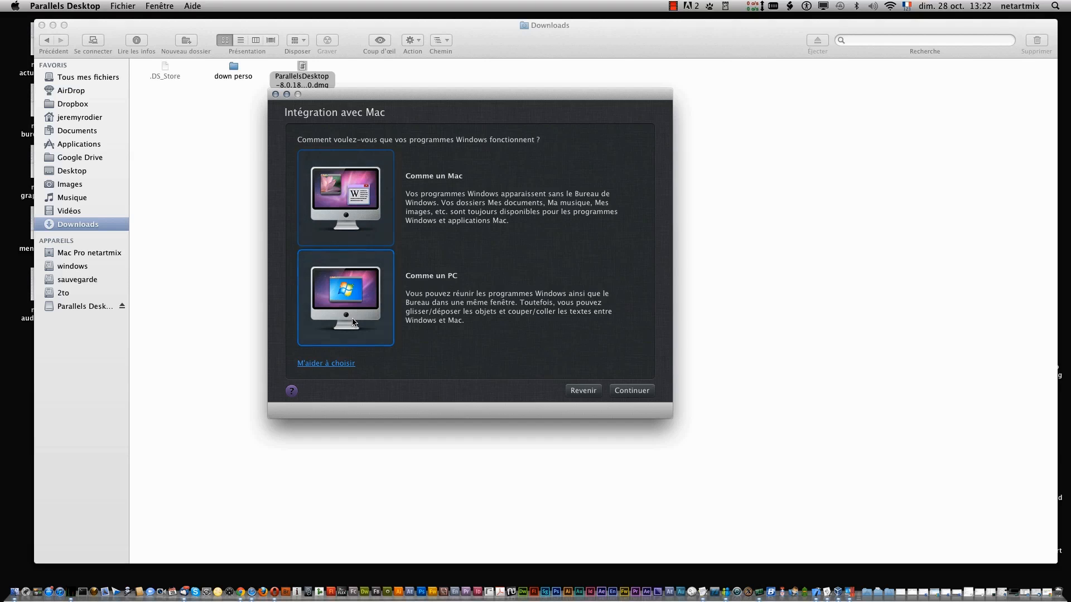
left_click(627, 392)
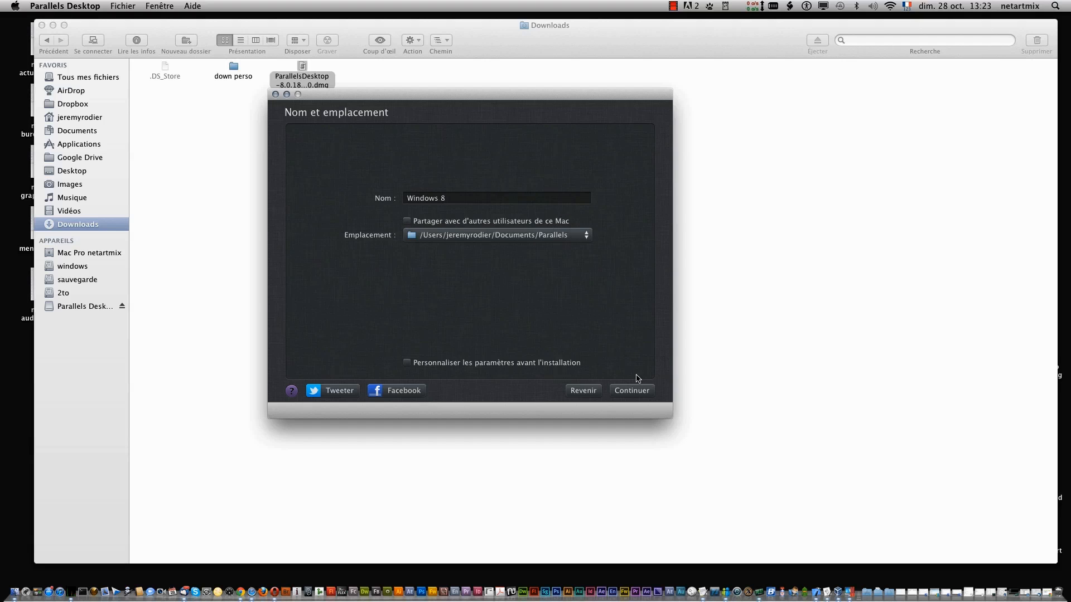
left_click(632, 391)
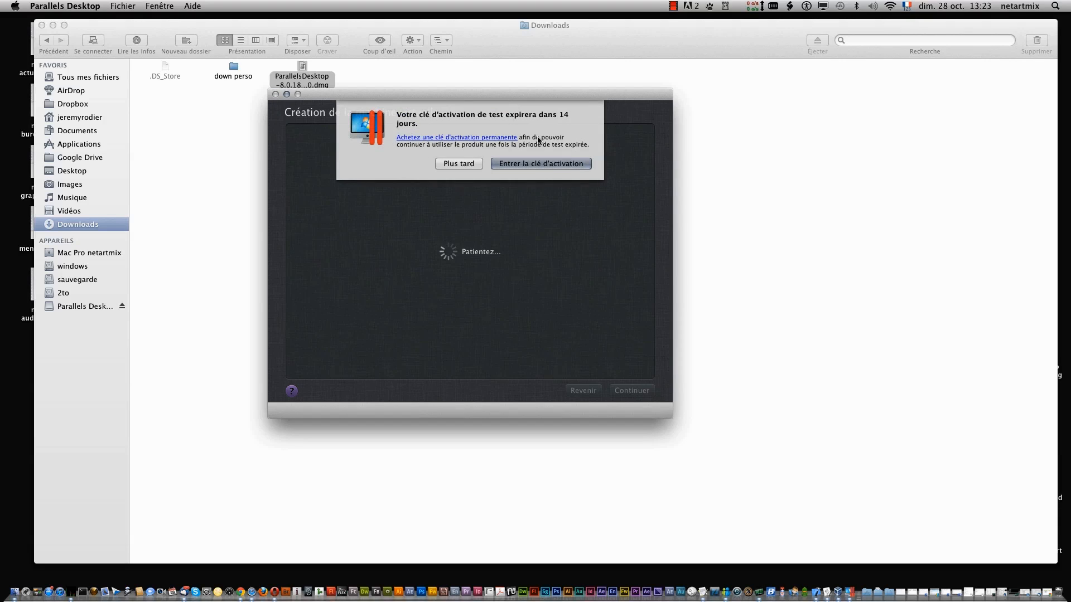
left_click(471, 164)
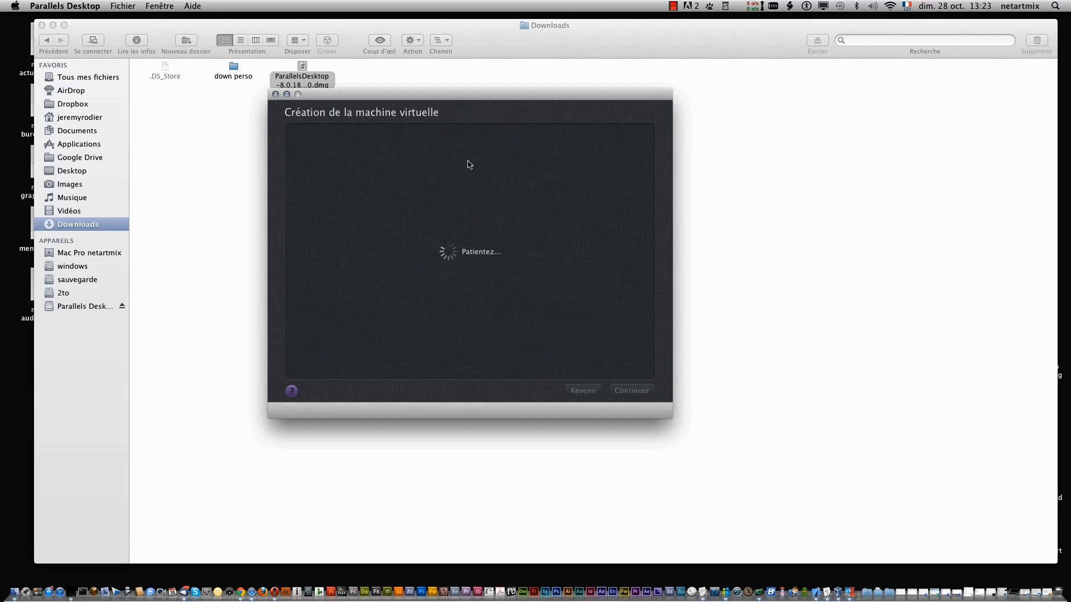
left_click(673, 7)
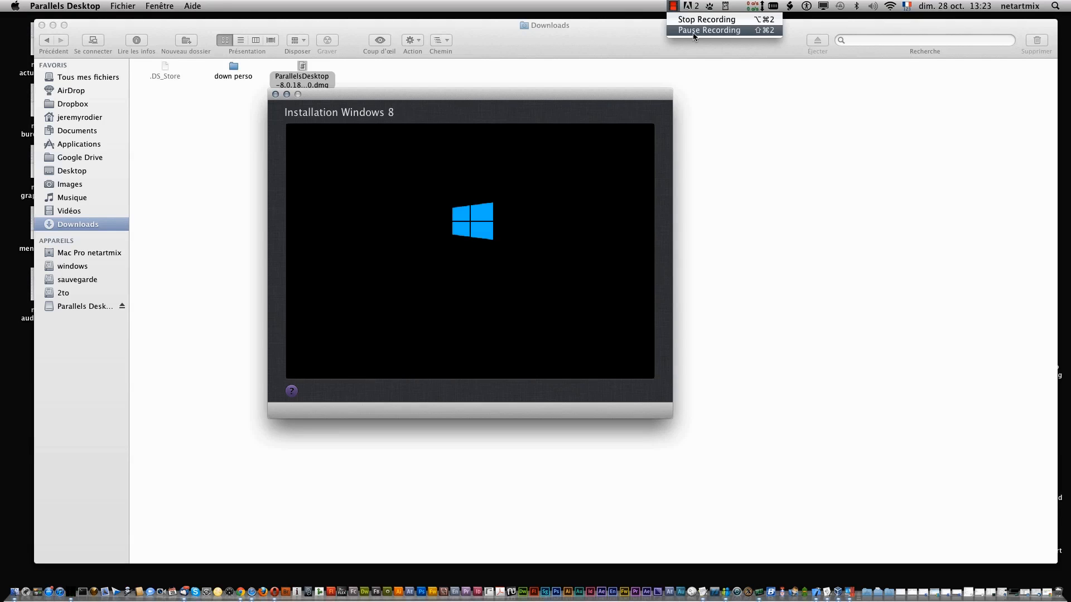
- Let Installation Windows 8 boot into setup while it copies and prepares files
left_click(611, 8)
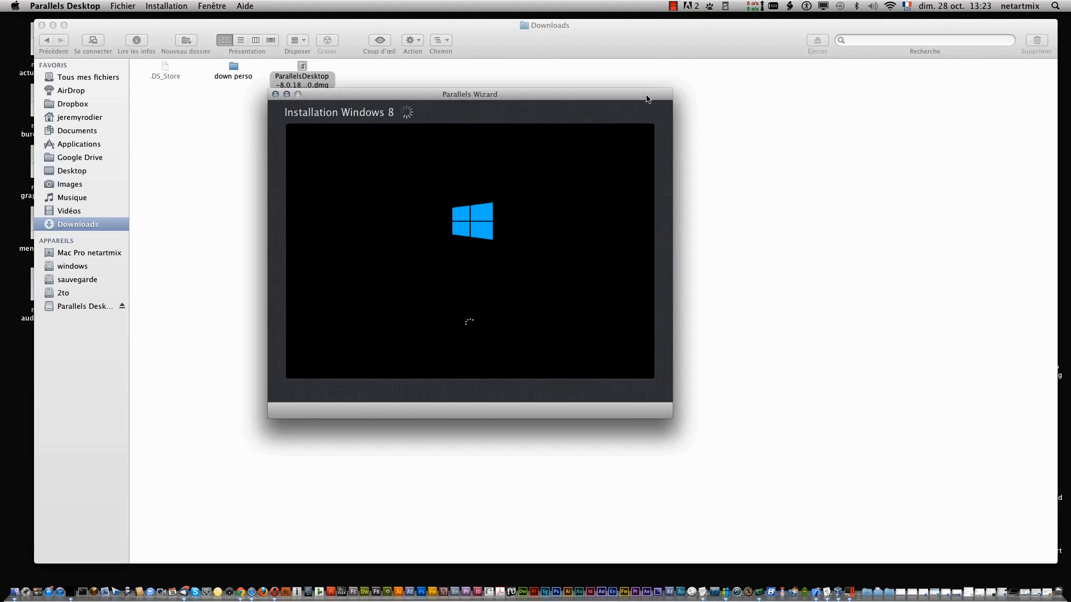
left_click(672, 7)
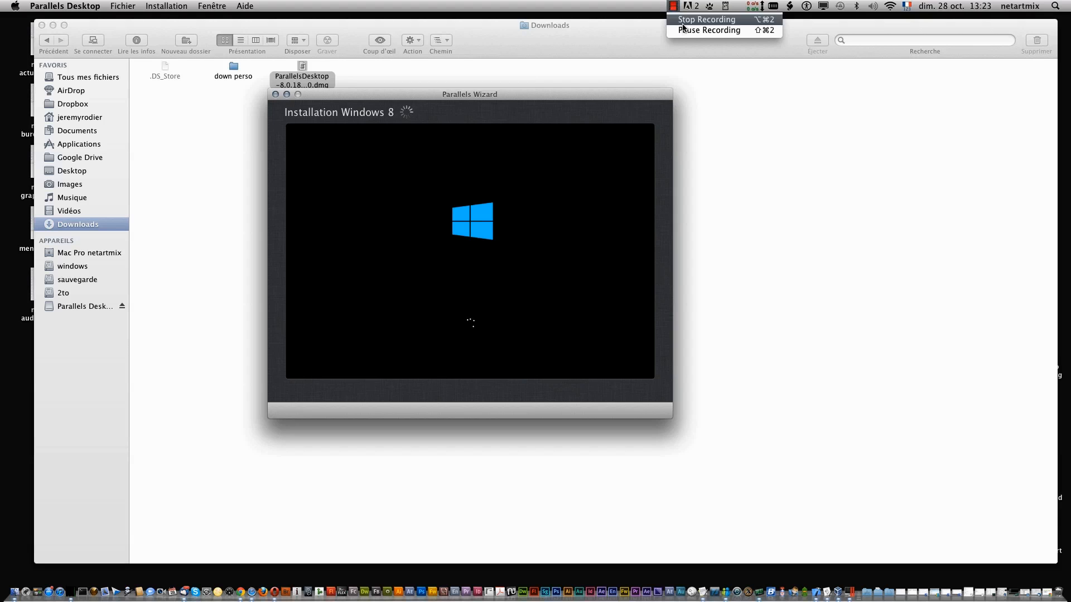
left_click(686, 30)
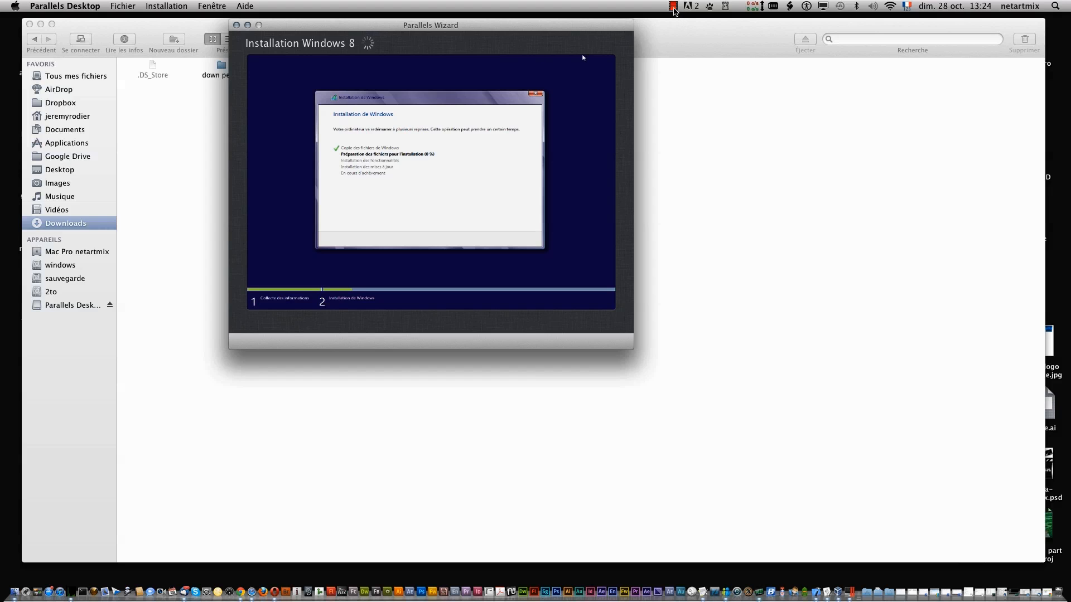
left_click(674, 7)
- Move the Windows 8 window further left and enlarge it
left_click(692, 30)
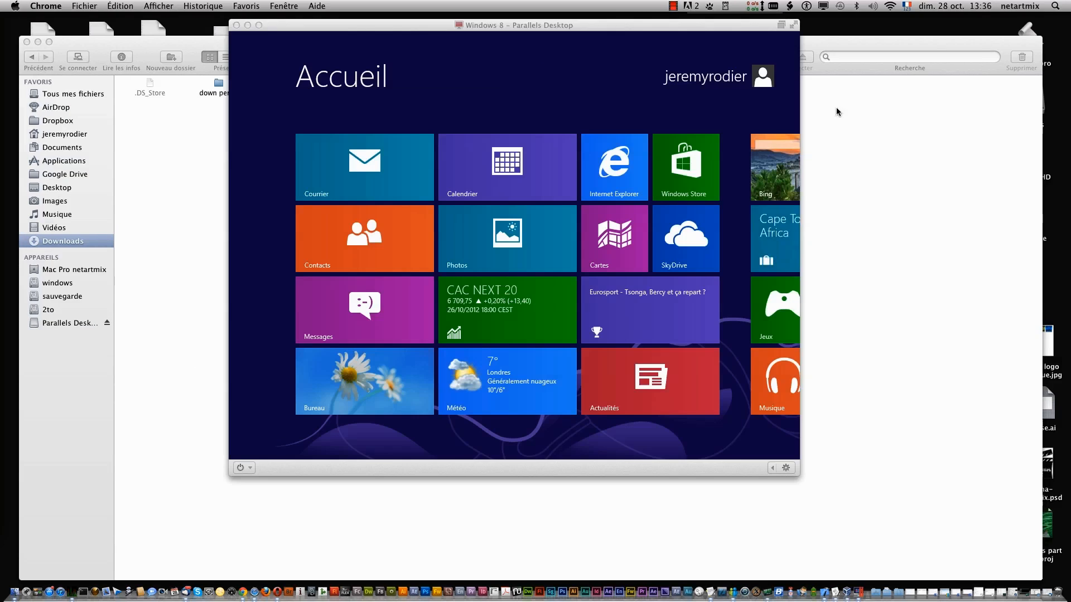
left_click_drag(545, 26, 399, 31)
left_click_drag(650, 478, 735, 451)
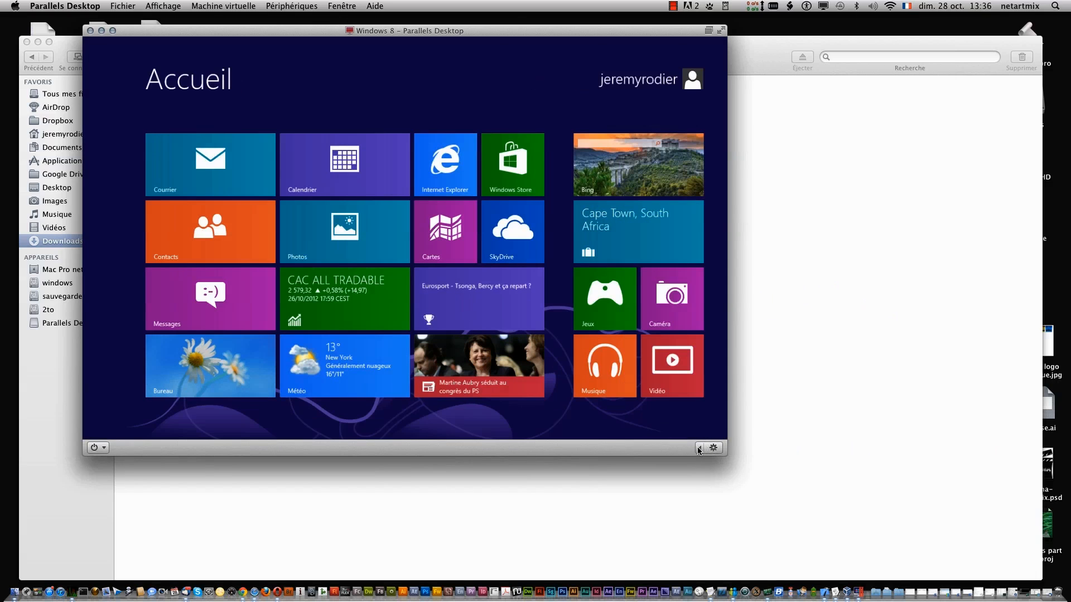
- Expand the status bar device controls and browse the key combination and USB device menus
left_click(699, 449)
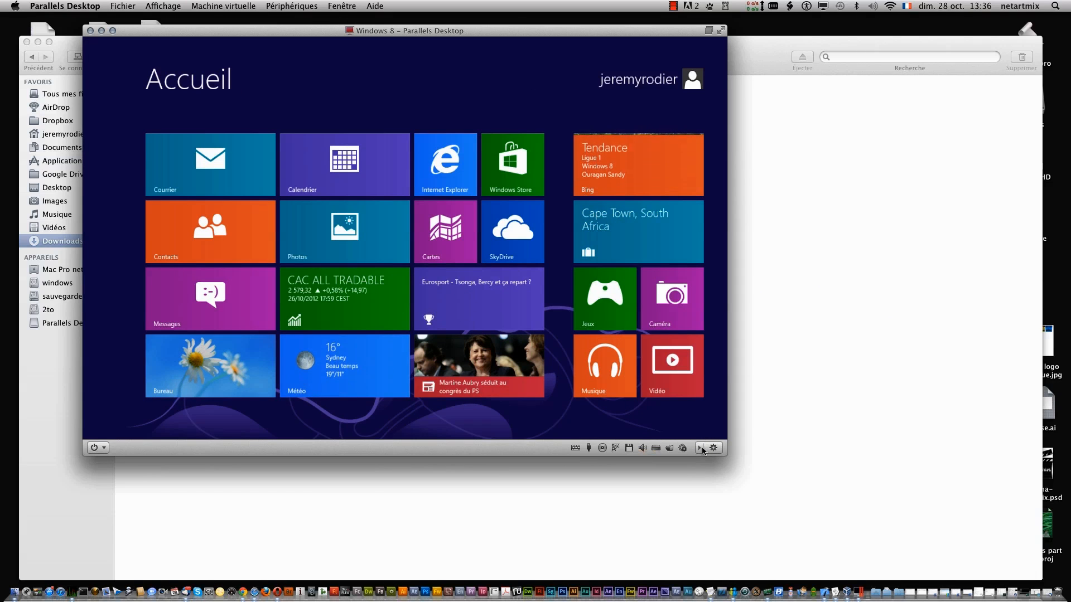
left_click(575, 448)
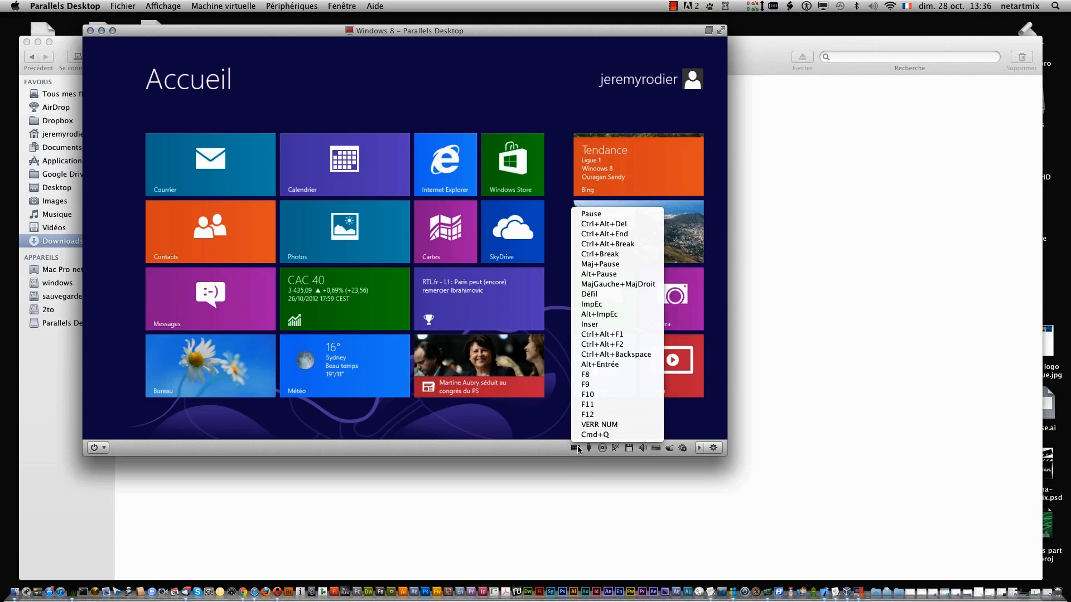
left_click(589, 451)
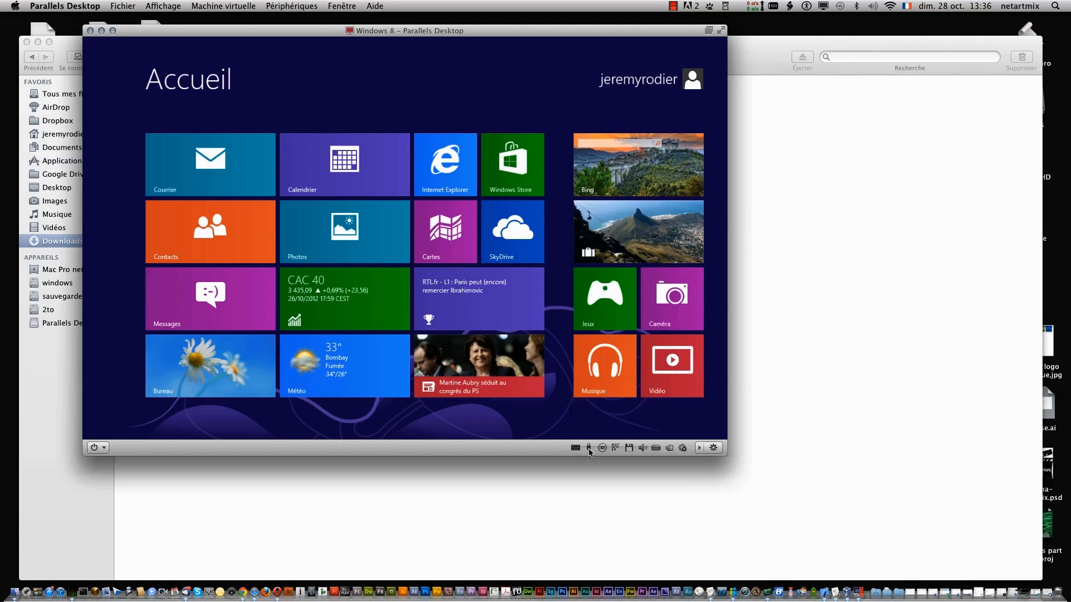
left_click(590, 450)
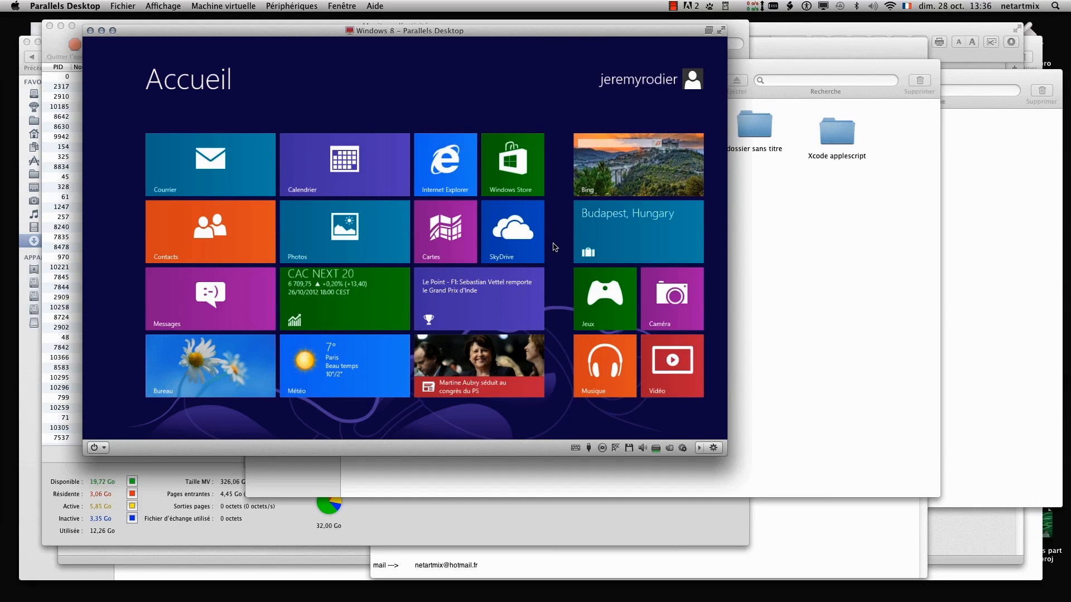
left_click(673, 7)
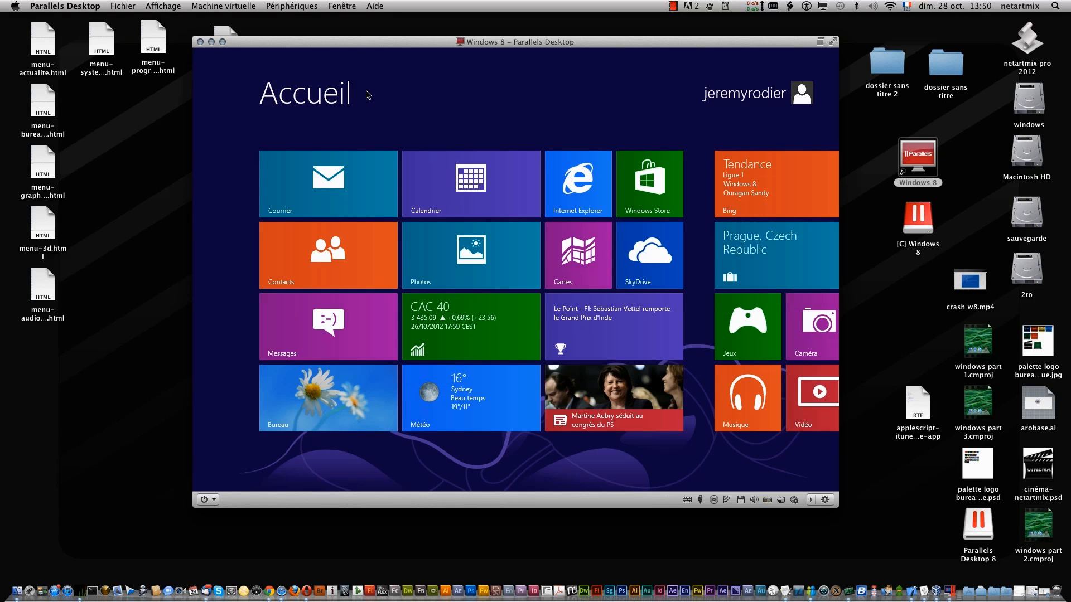
- Switch Windows 8 to full screen and back, then open the Bureau desktop
left_click(222, 42)
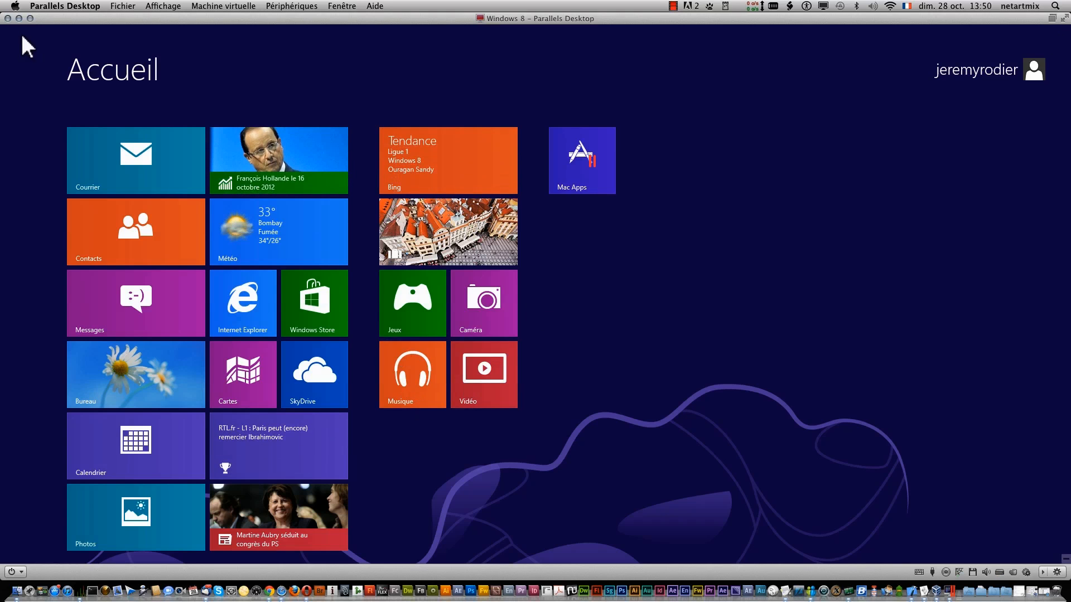
left_click(29, 18)
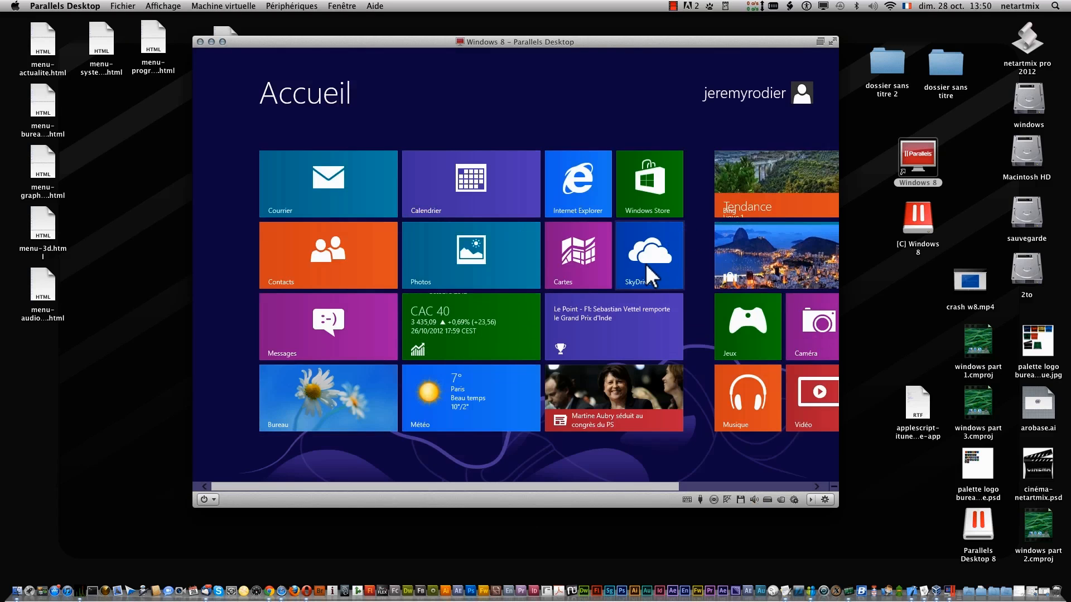
left_click(279, 416)
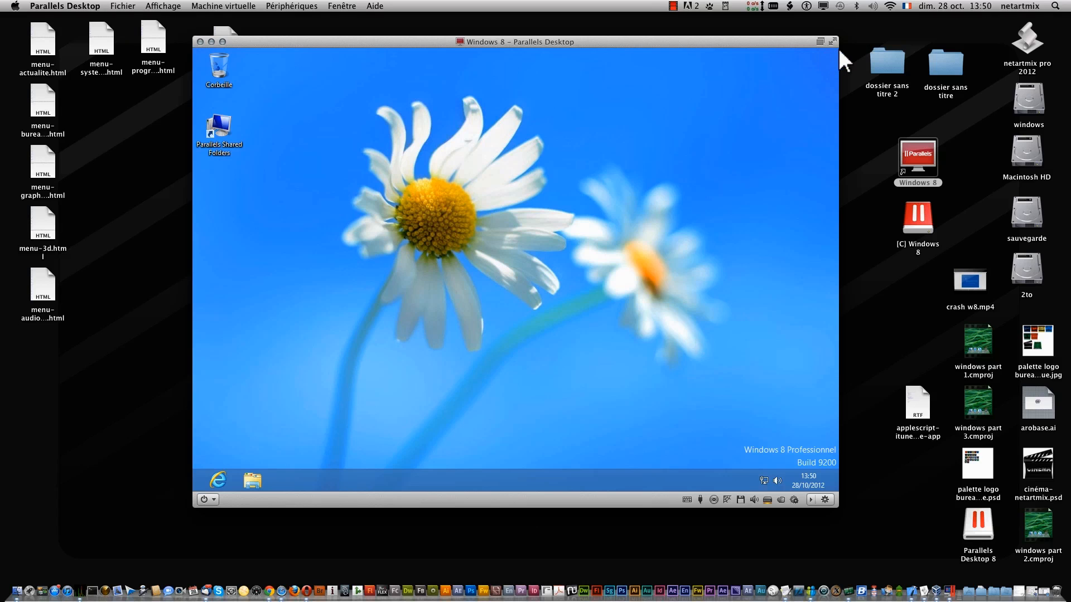
- Shut down Windows 8 via Arrêter in the power button's menu
mouse_move(835, 48)
left_click(213, 500)
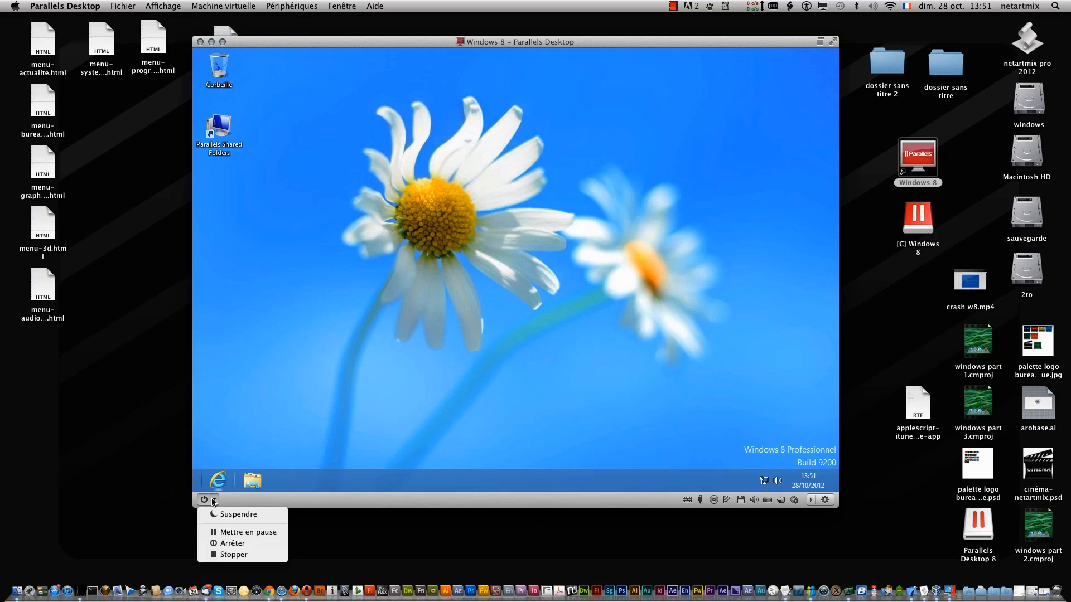
left_click(232, 543)
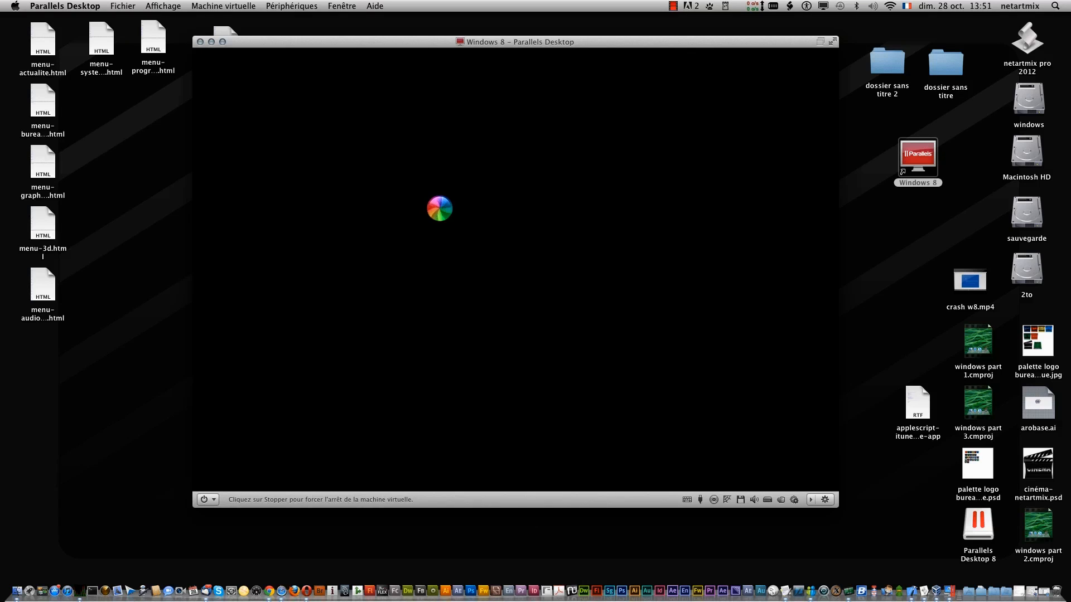
- Open the stopped Windows 8 machine's start options and dismiss them without starting it
left_click(673, 5)
left_click(691, 29)
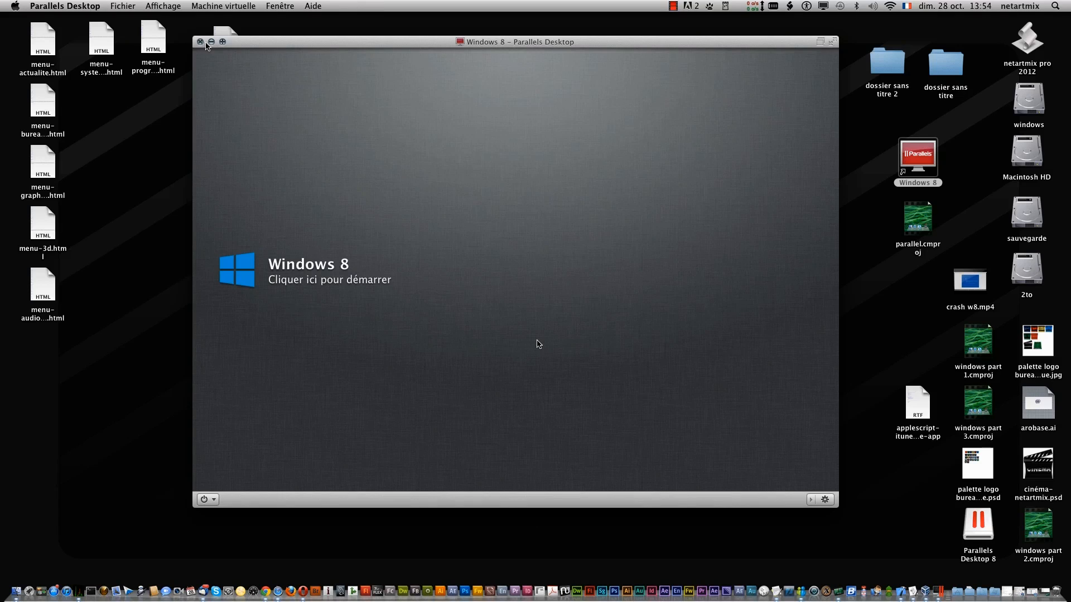
left_click(213, 502)
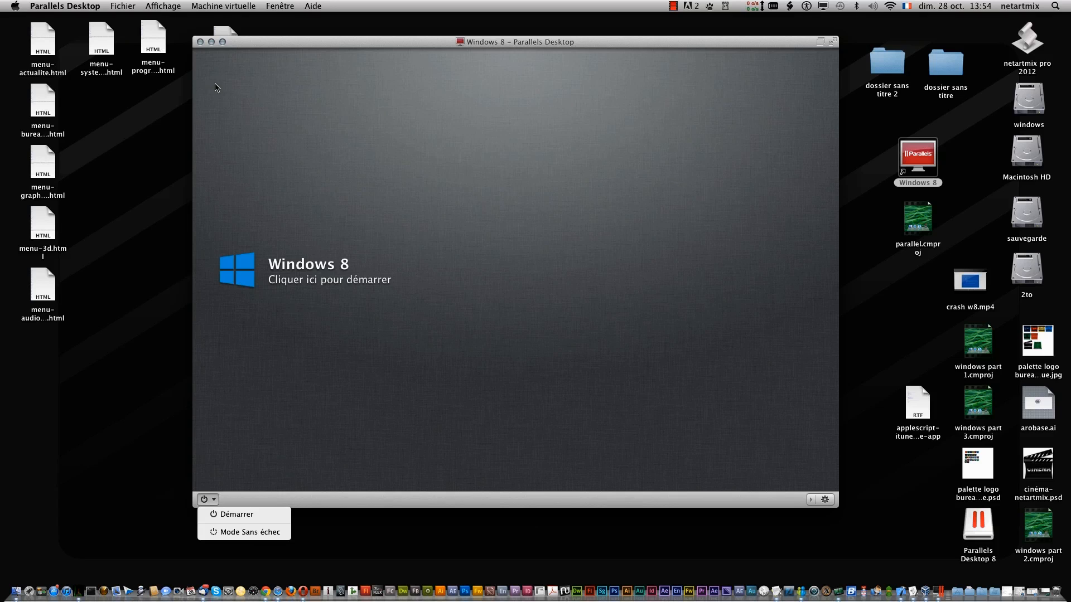
left_click(202, 44)
- Close the Windows 8 window, reopen Parallels Desktop from the Dock, and show the Fichier menu
left_click(200, 42)
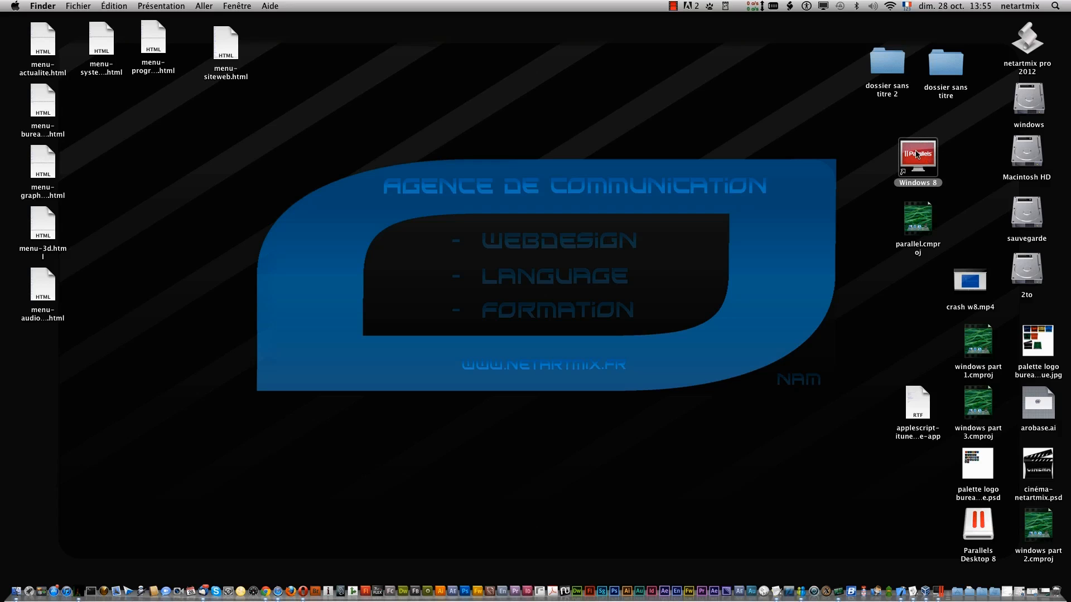
left_click(937, 588)
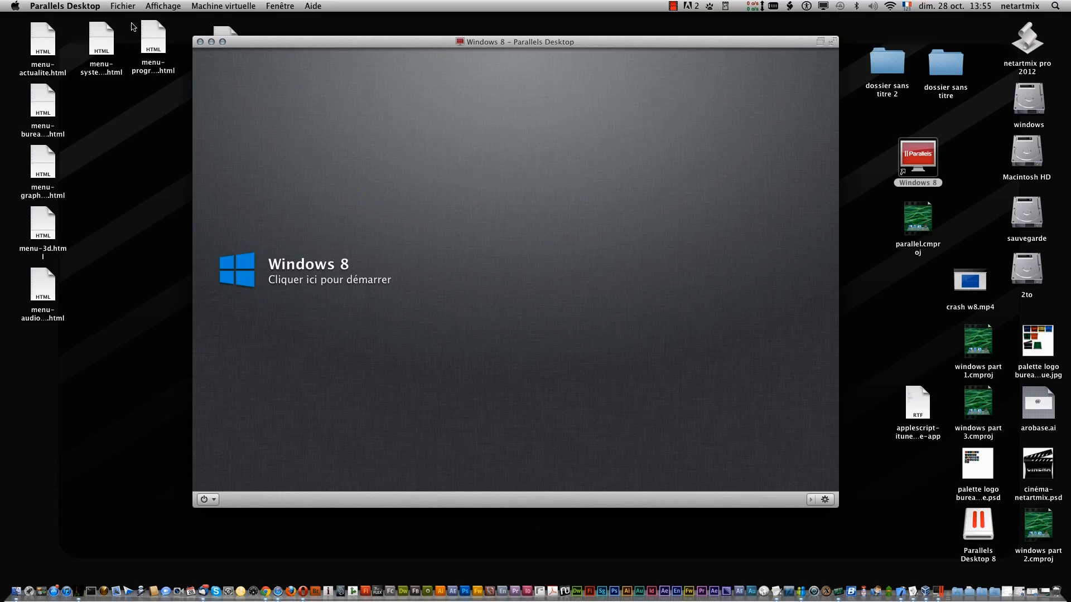
left_click(124, 7)
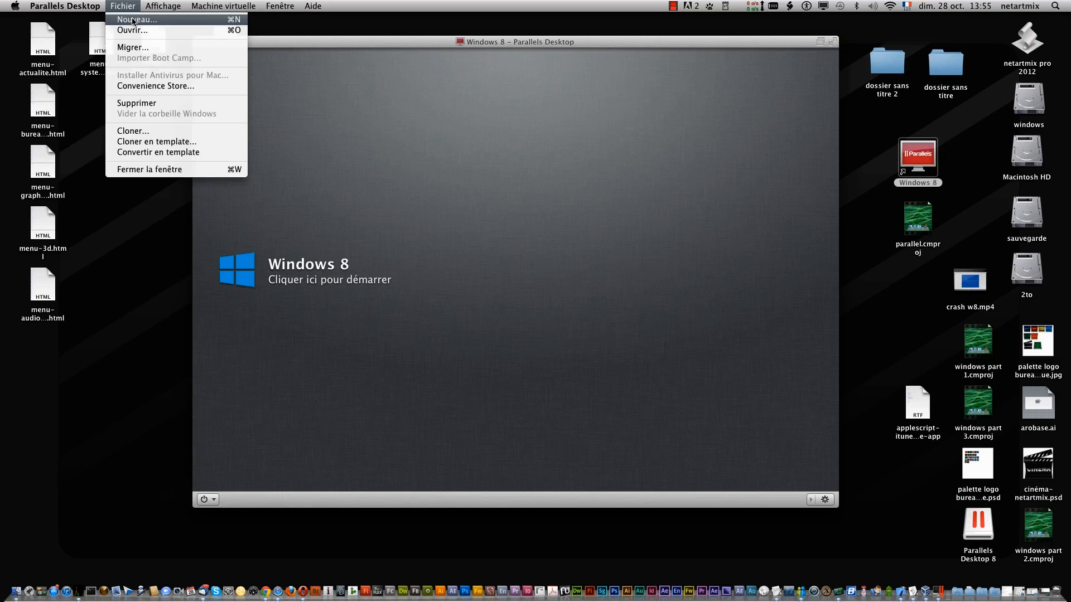
- Start Fichier > Nouveau, preview the Ubuntu 12.04 download, then pick 'Installer Windows from DVD or image' and continue
left_click(134, 20)
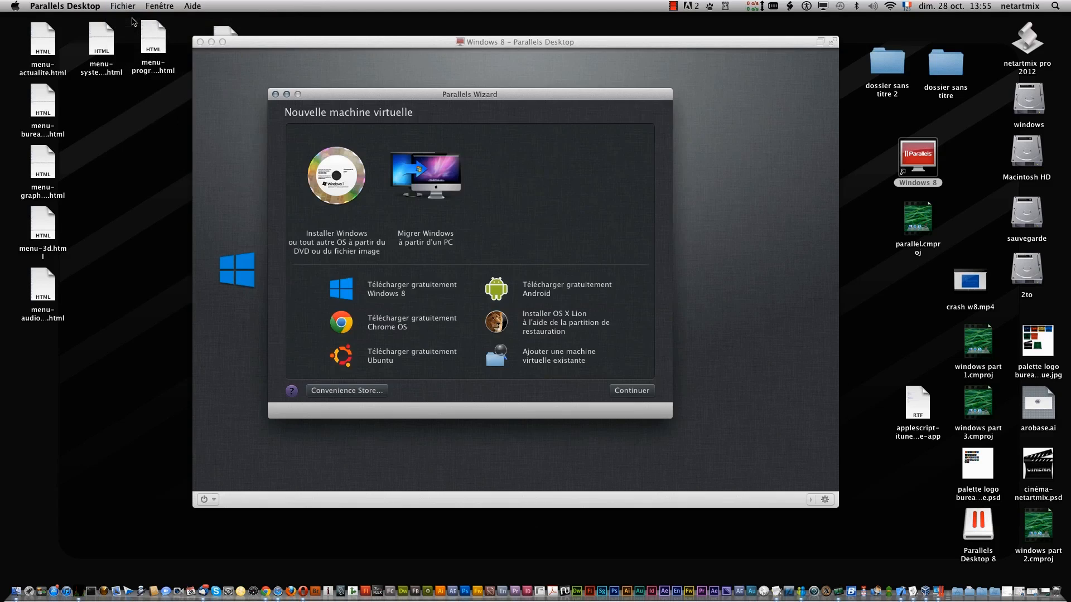
left_click(391, 354)
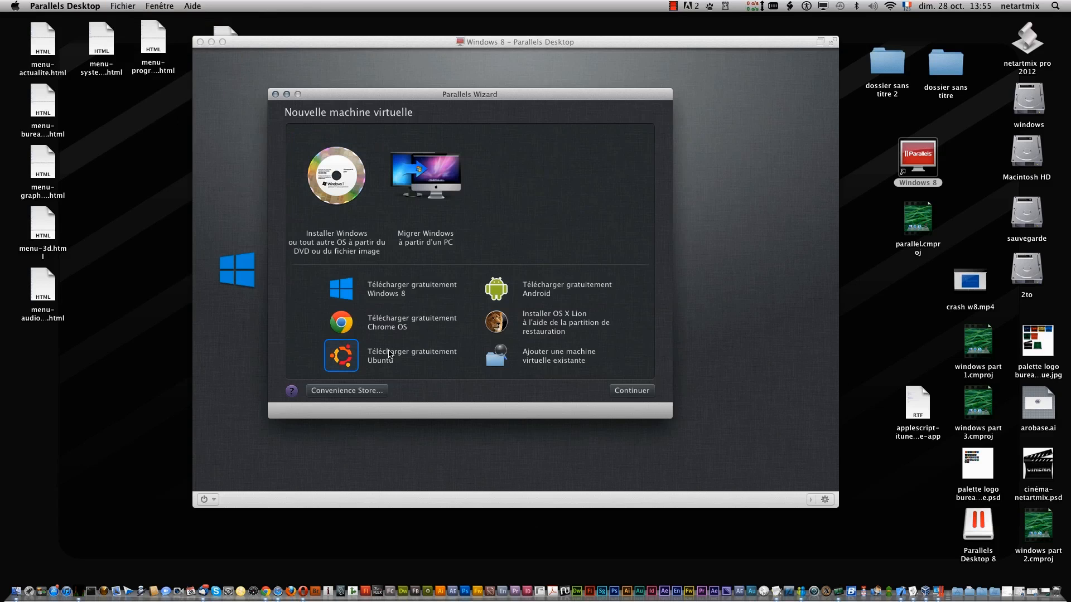
left_click(623, 391)
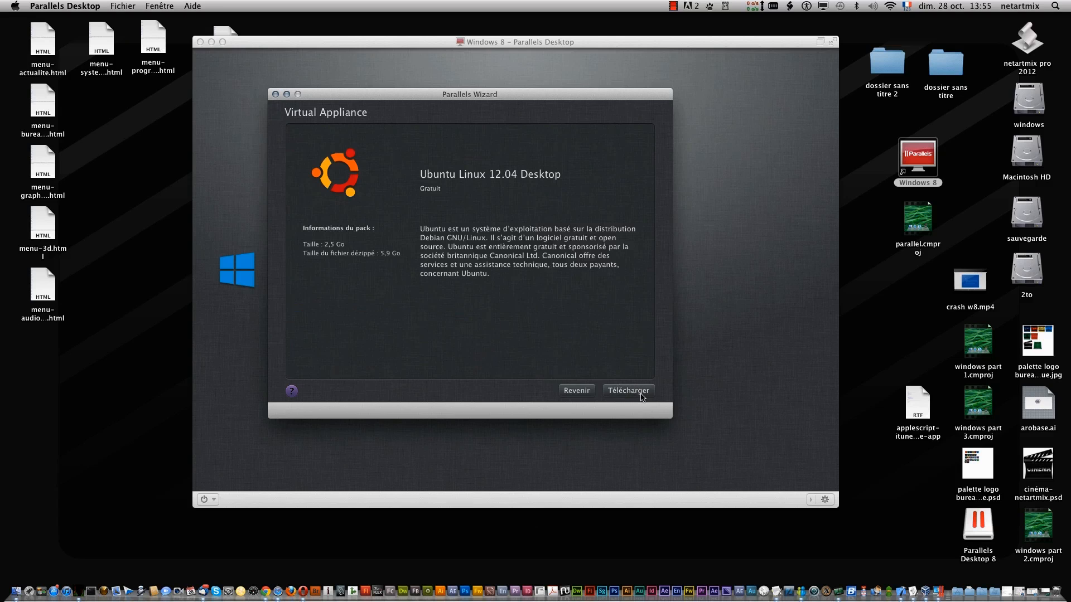
left_click(571, 392)
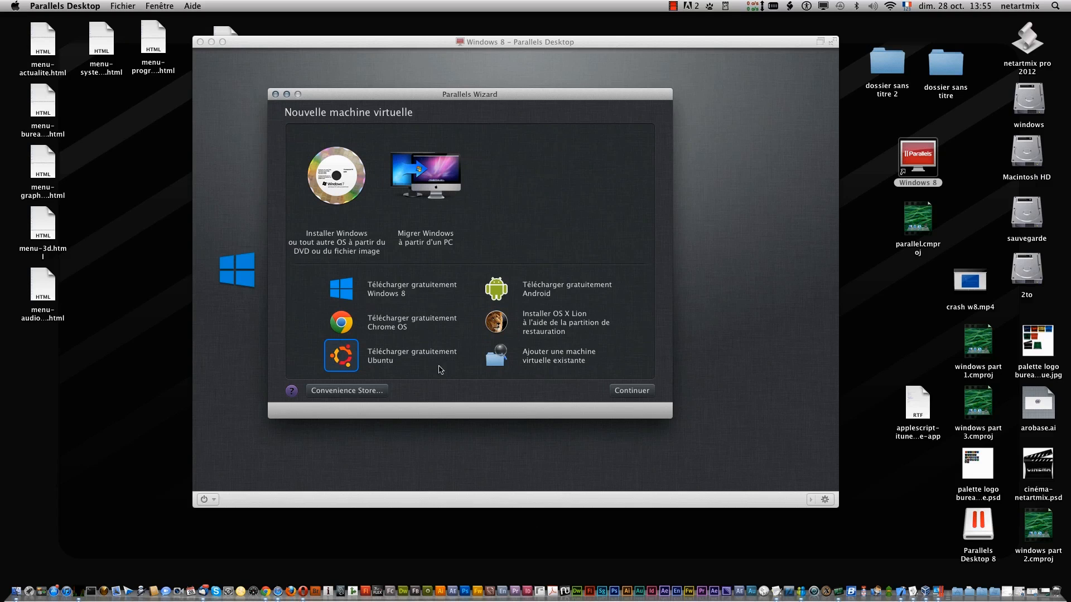
left_click(352, 183)
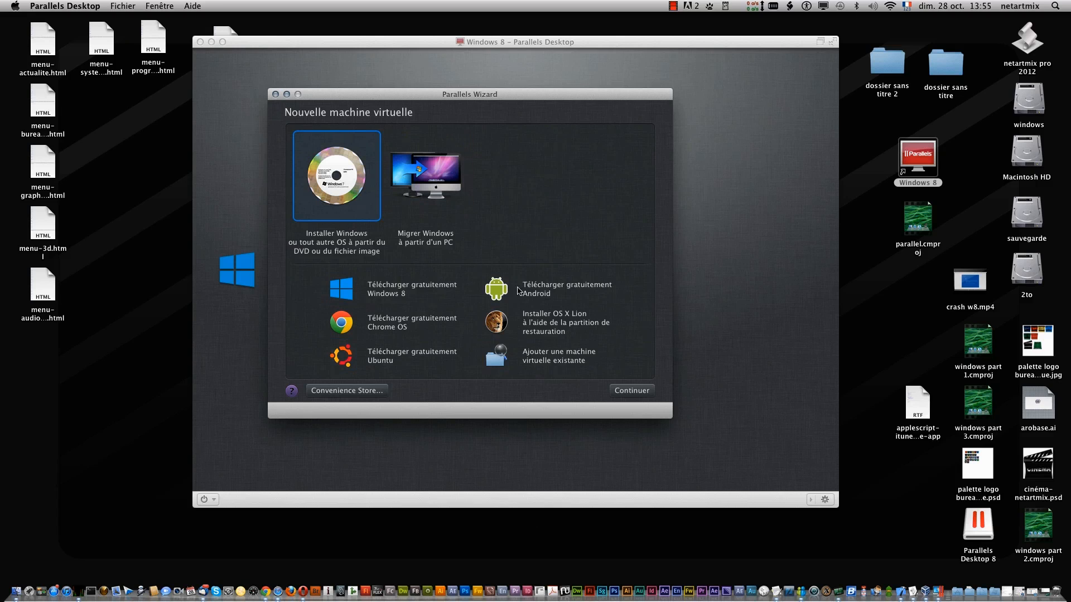
left_click(632, 391)
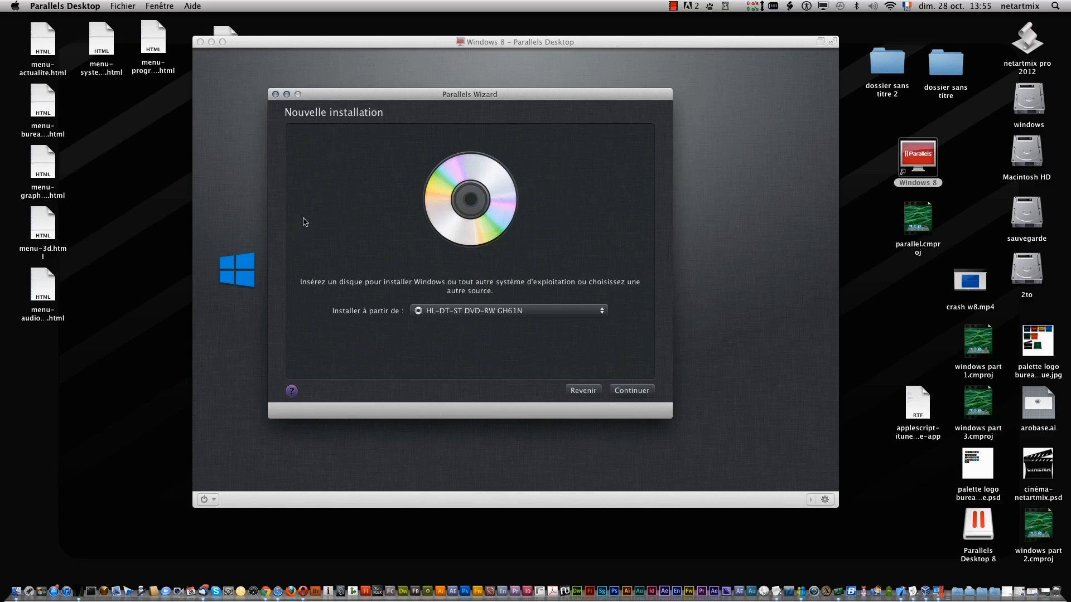
- Choose ubuntu-12.04-desktop-i386.iso through 'Choisir un fichier image…' as the installation source and continue
left_click(569, 314)
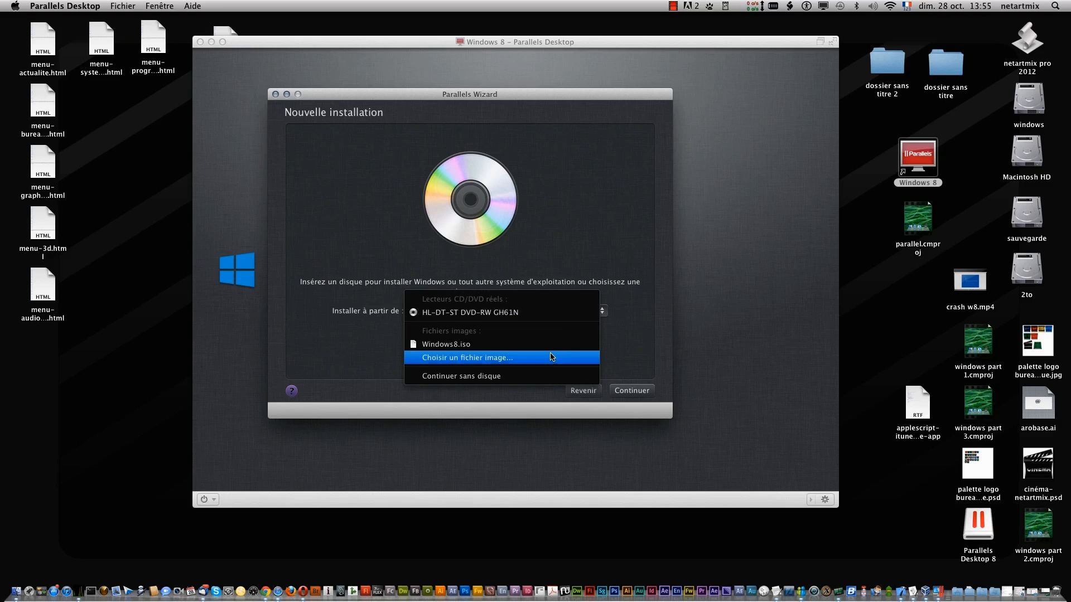
left_click(673, 6)
left_click(694, 29)
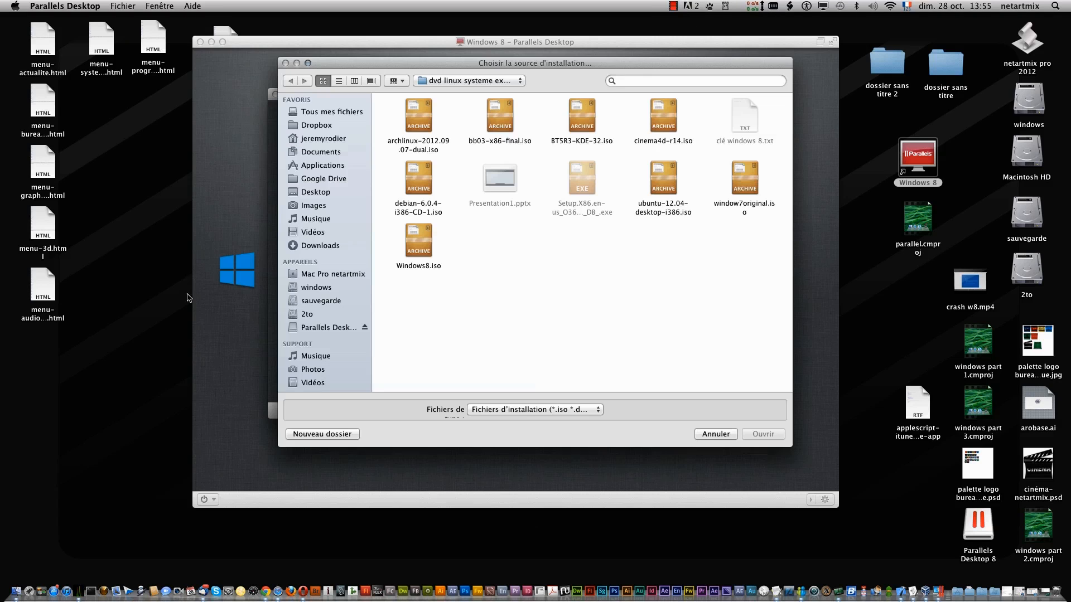
left_click(719, 433)
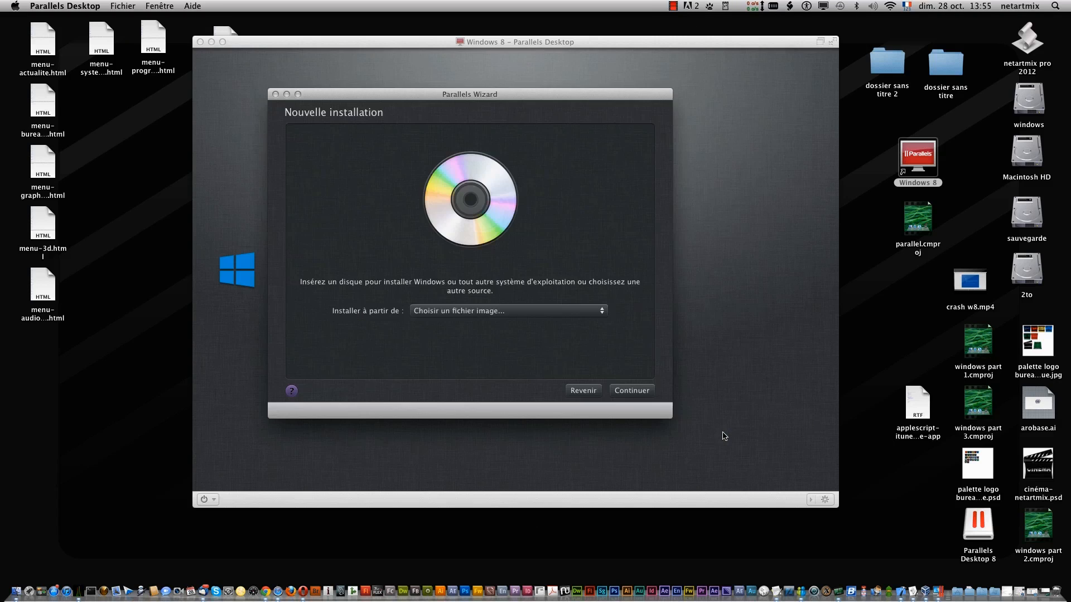
left_click(558, 316)
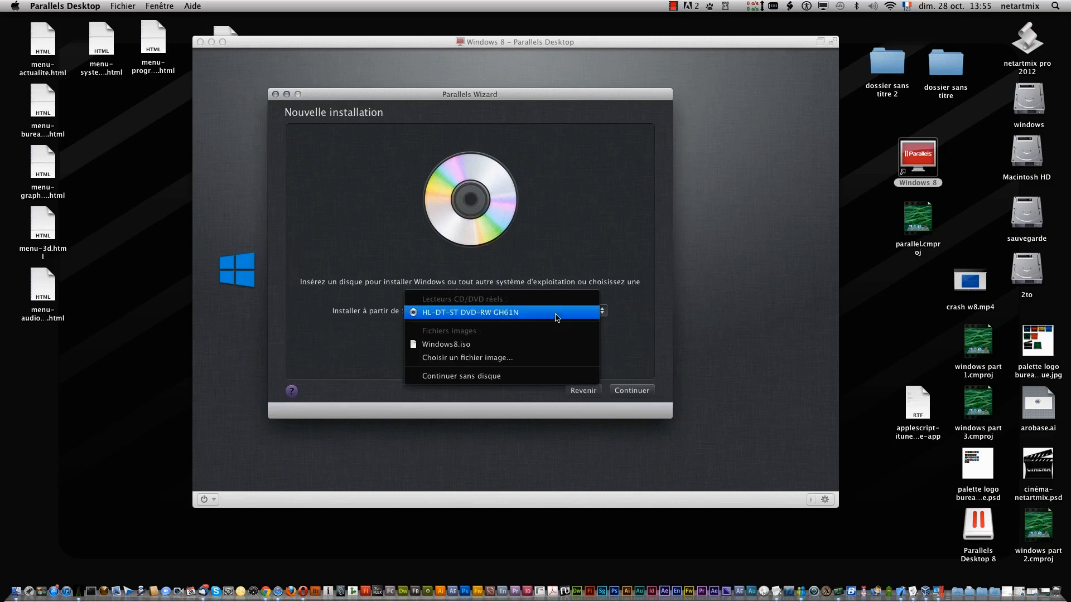
left_click(553, 359)
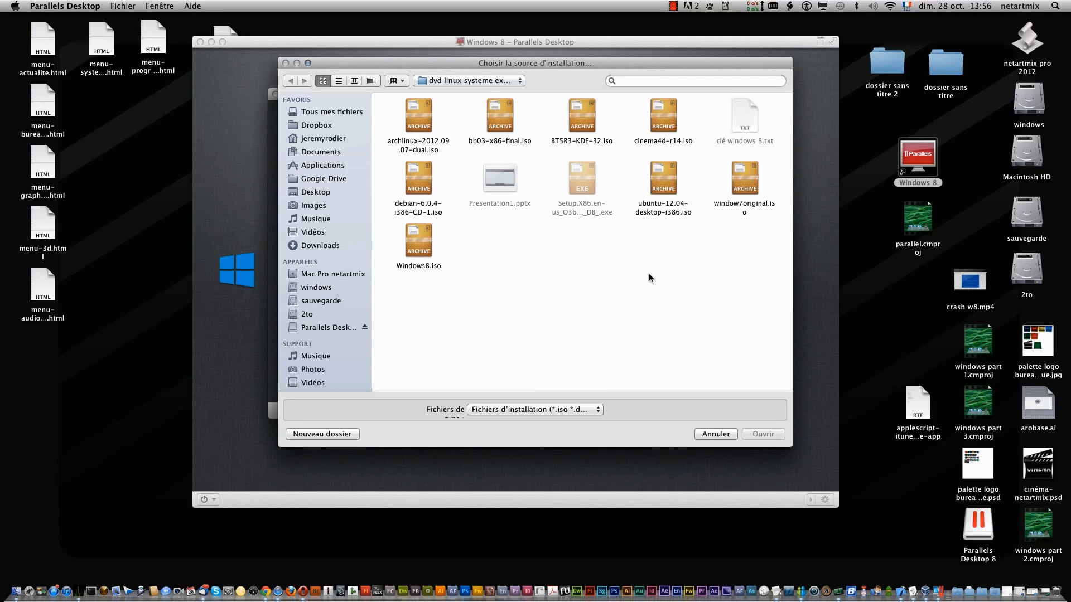
left_click(657, 188)
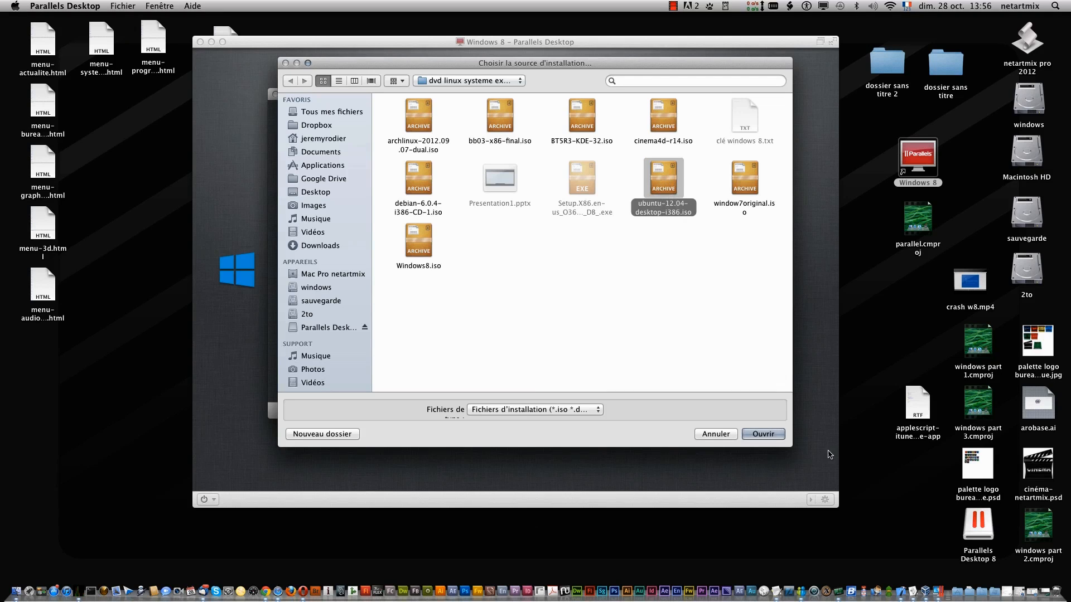
left_click(765, 440)
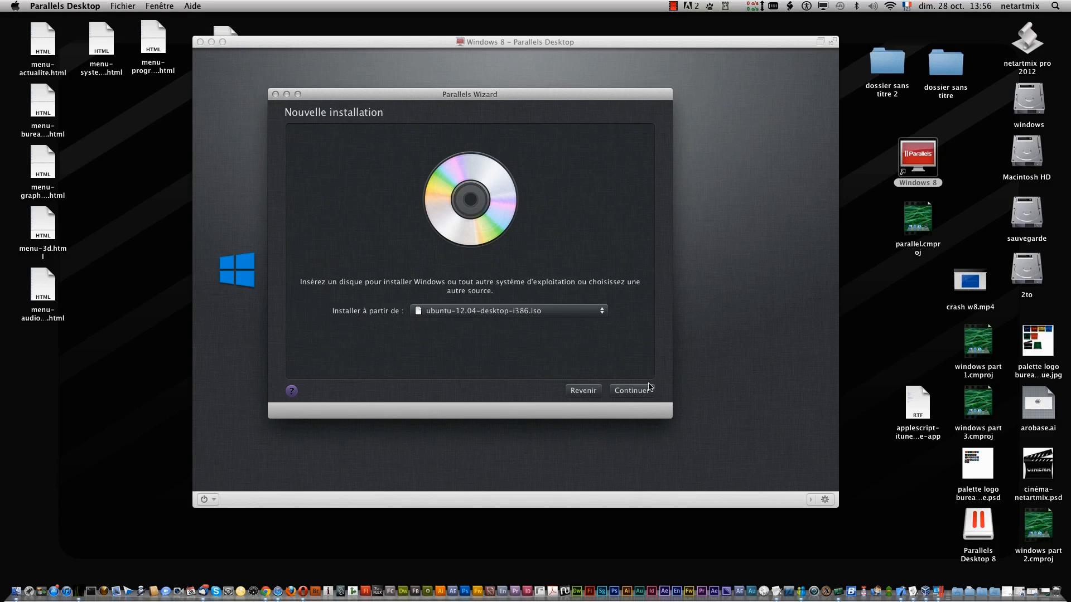
left_click(645, 392)
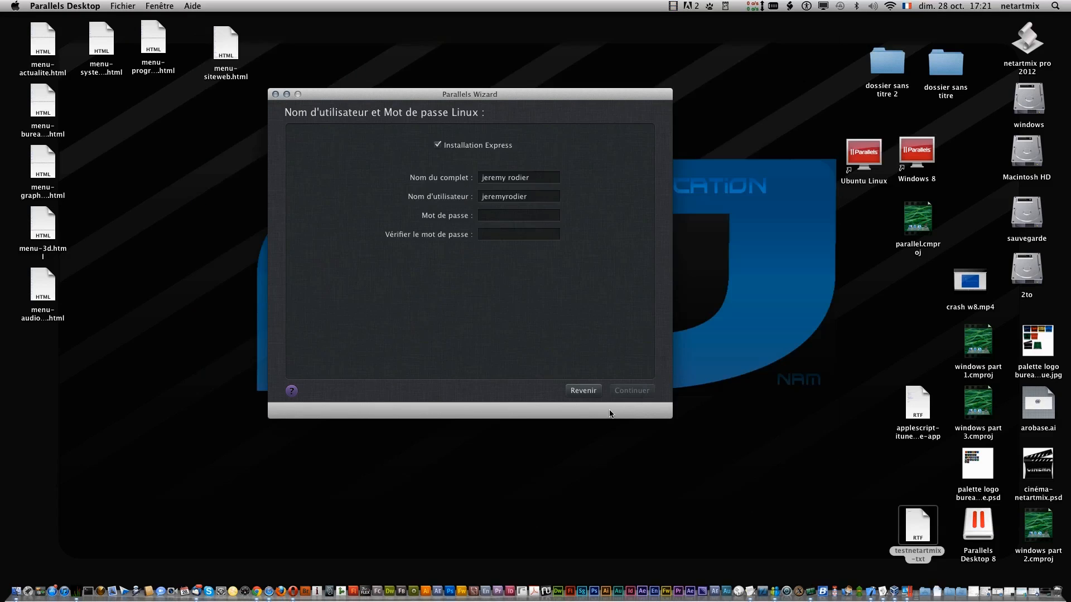
- Turn off Installation Express, create the machine named Ubuntu Linux 1, and postpone activation with 'Plus tard'
left_click(438, 148)
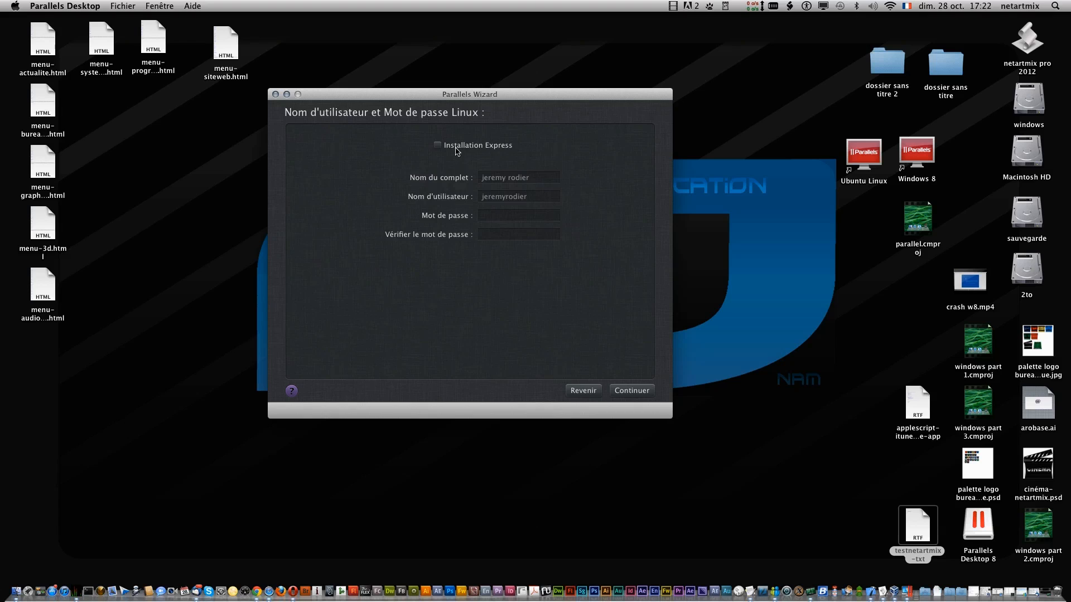
left_click(635, 391)
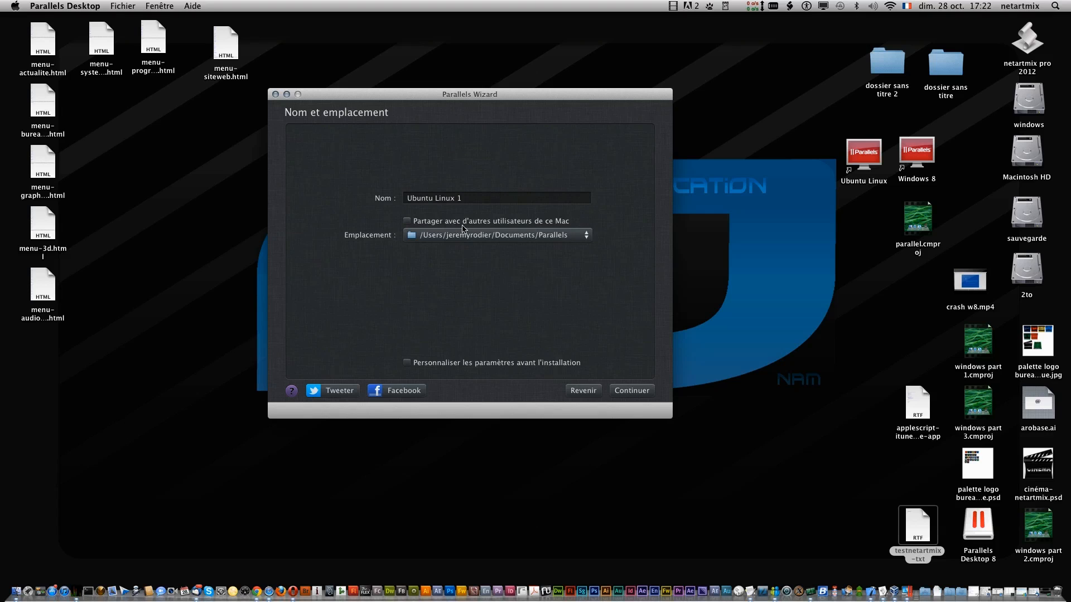
left_click(624, 392)
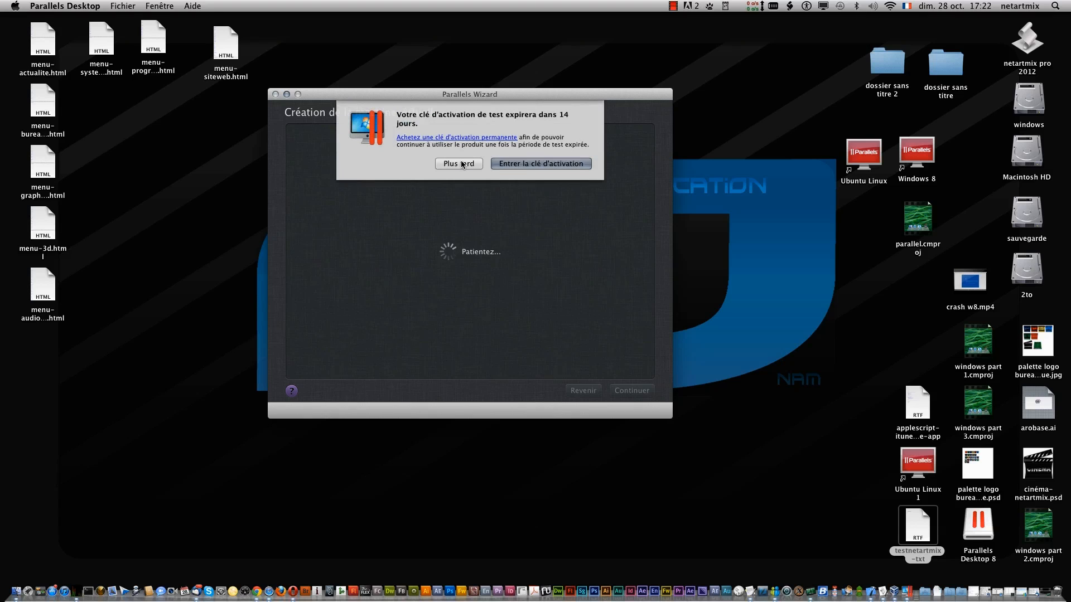
left_click(461, 163)
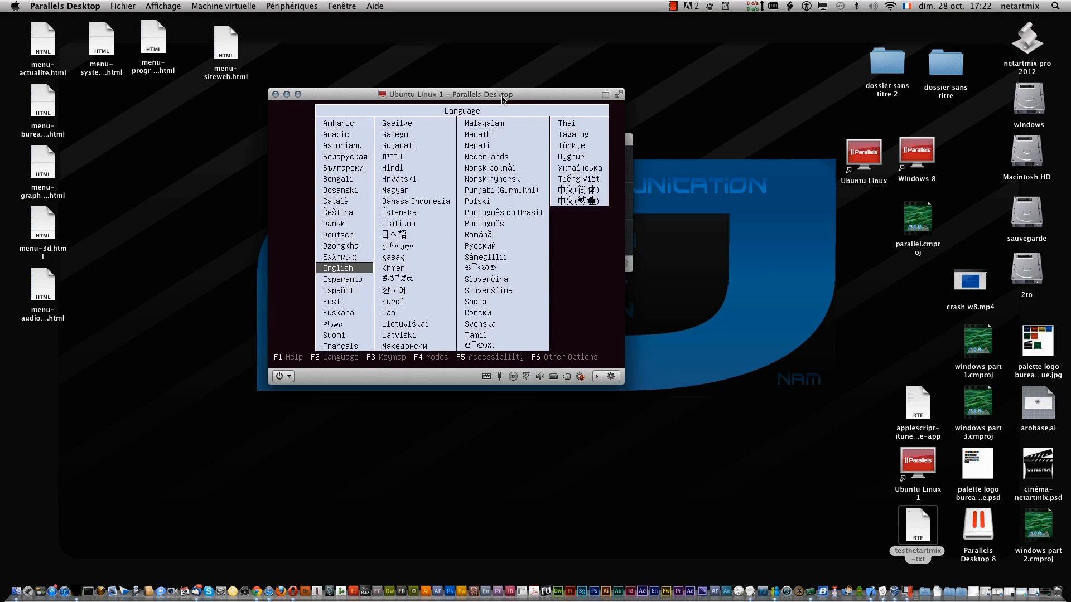
- Move the Ubuntu Linux 1 window up and left and enlarge it from its corner
left_click_drag(496, 96, 397, 34)
left_click_drag(525, 322, 980, 562)
left_click(818, 399)
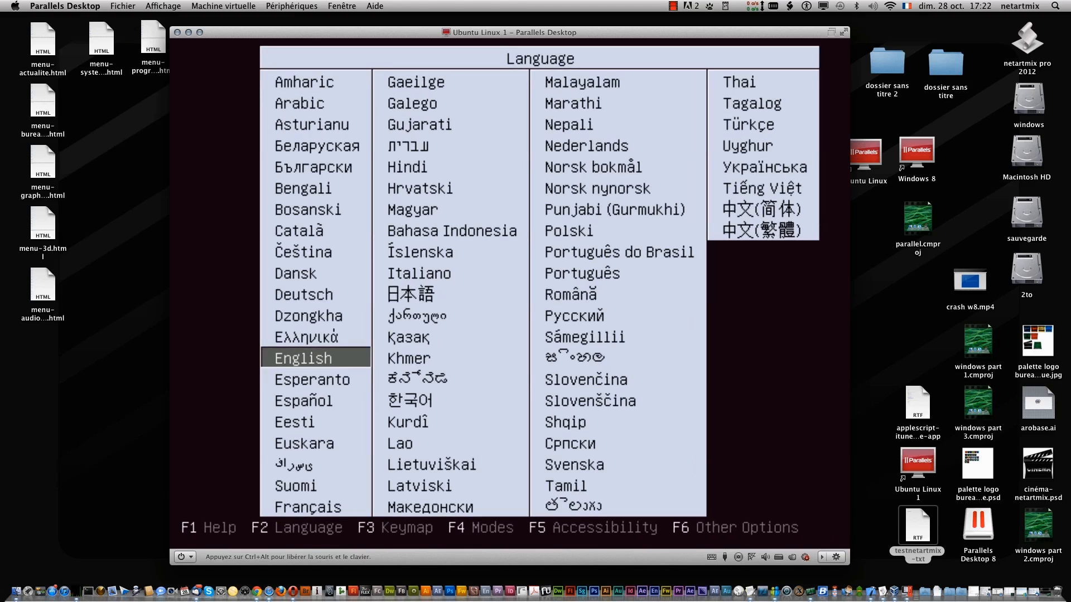
key("ctrl+alt")
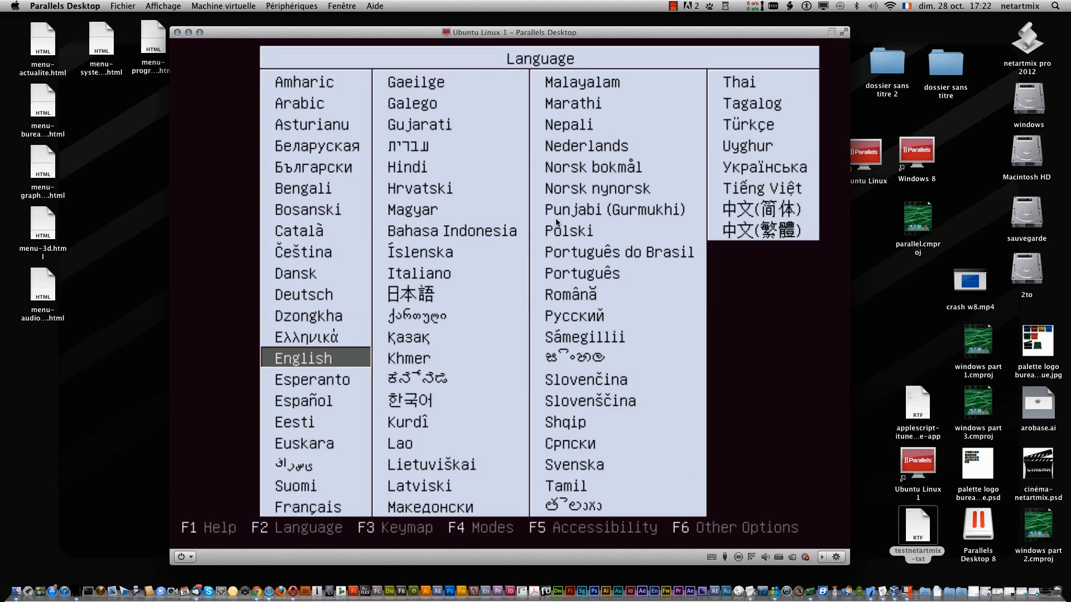
left_click(556, 223)
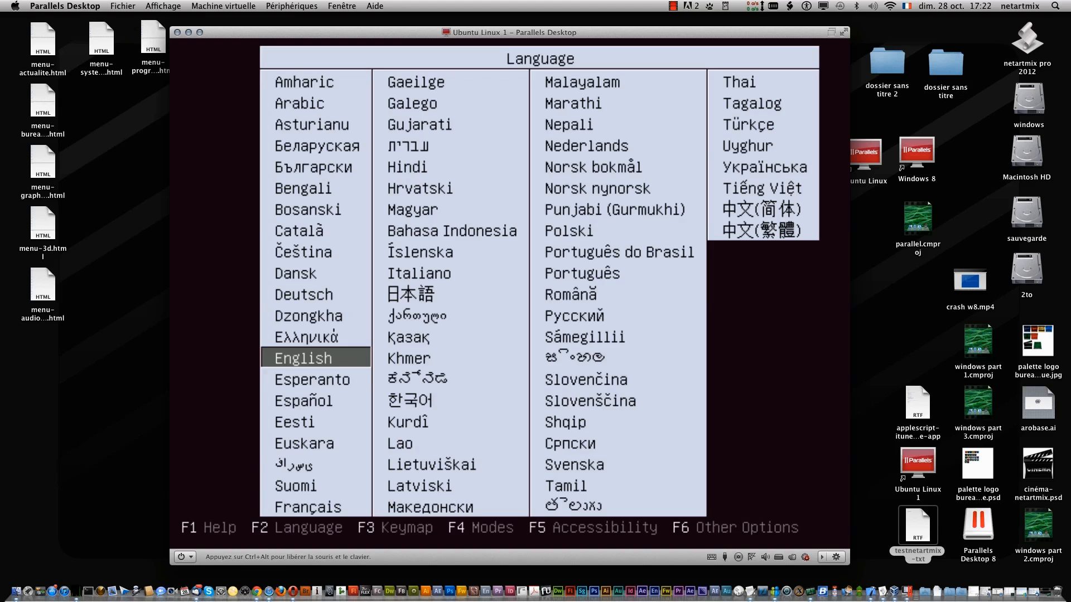
key("ctrl+alt")
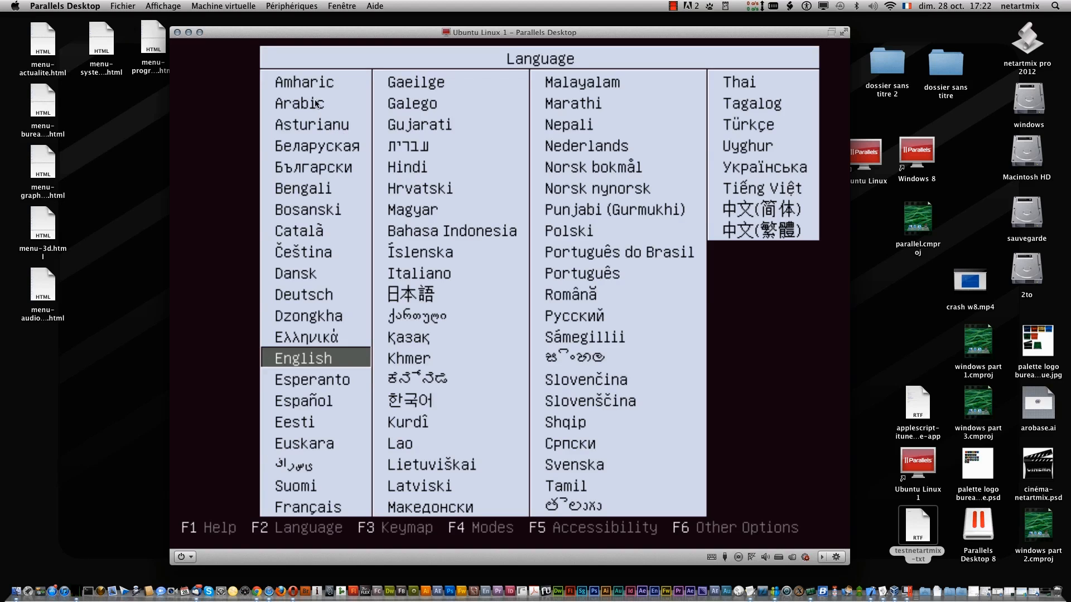
- Select Français as the Ubuntu boot menu language
left_click(415, 236)
key("Down")
key("Down")
key("Down")
key("Down")
key("Down")
key("Down")
key("Down")
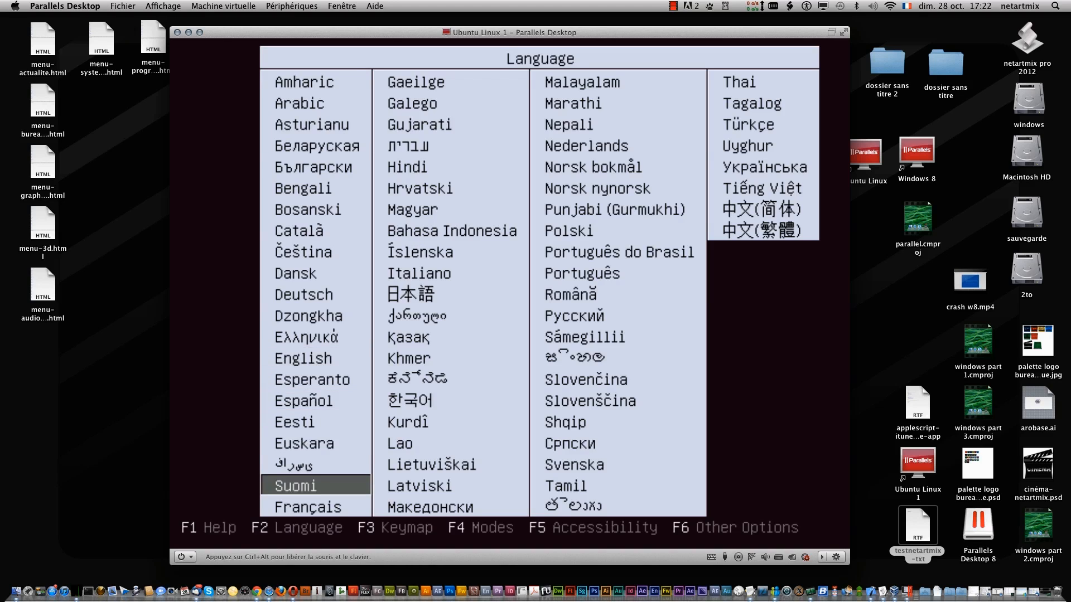
key("Return")
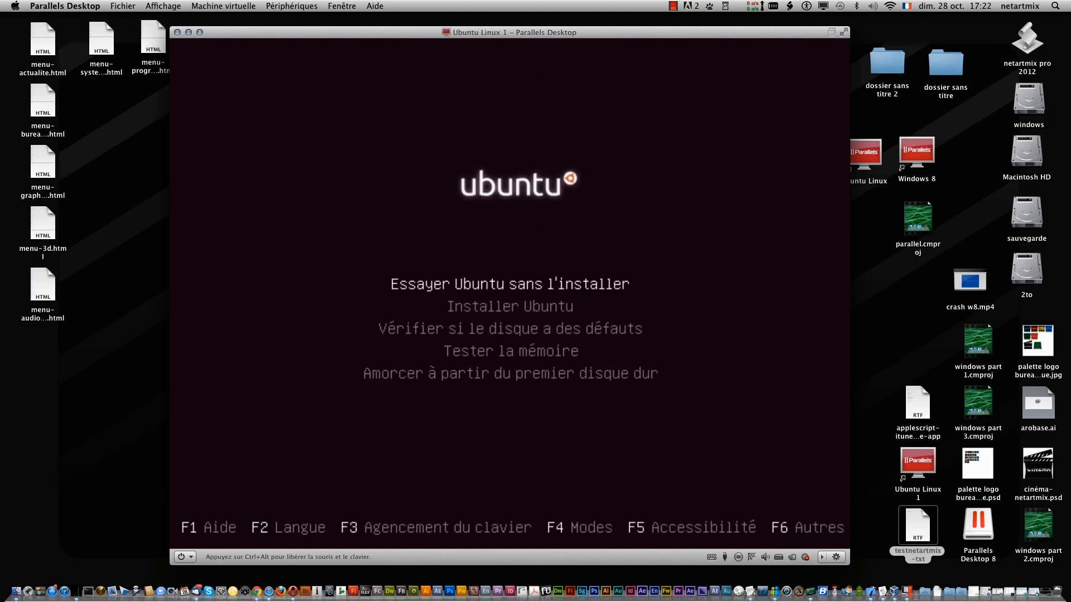
- Launch 'Installer Ubuntu' from the boot menu, then shift the VM window toward the left
key("Down")
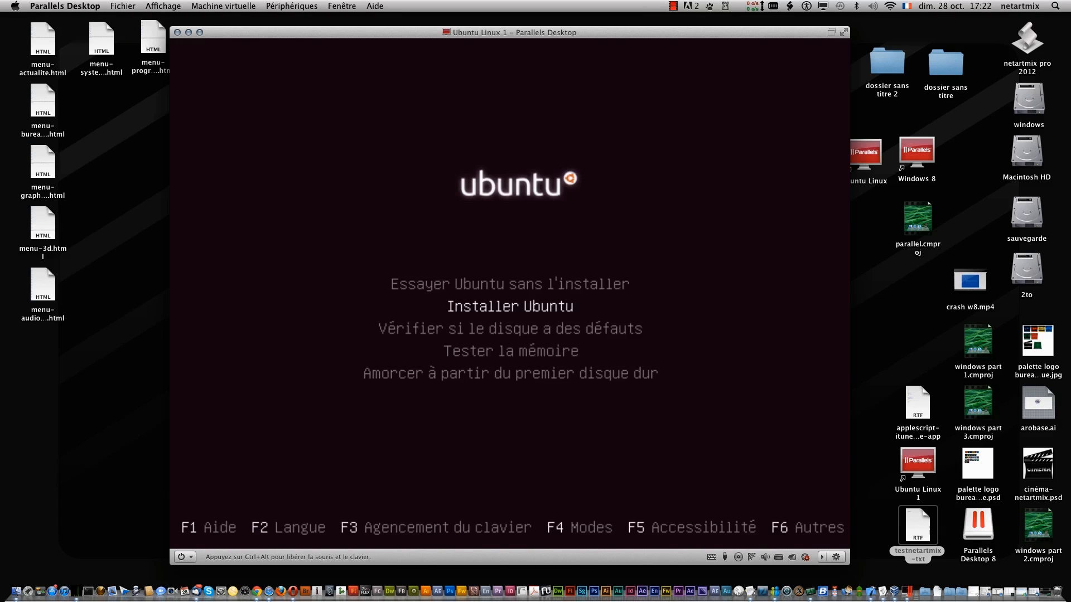
key("Return")
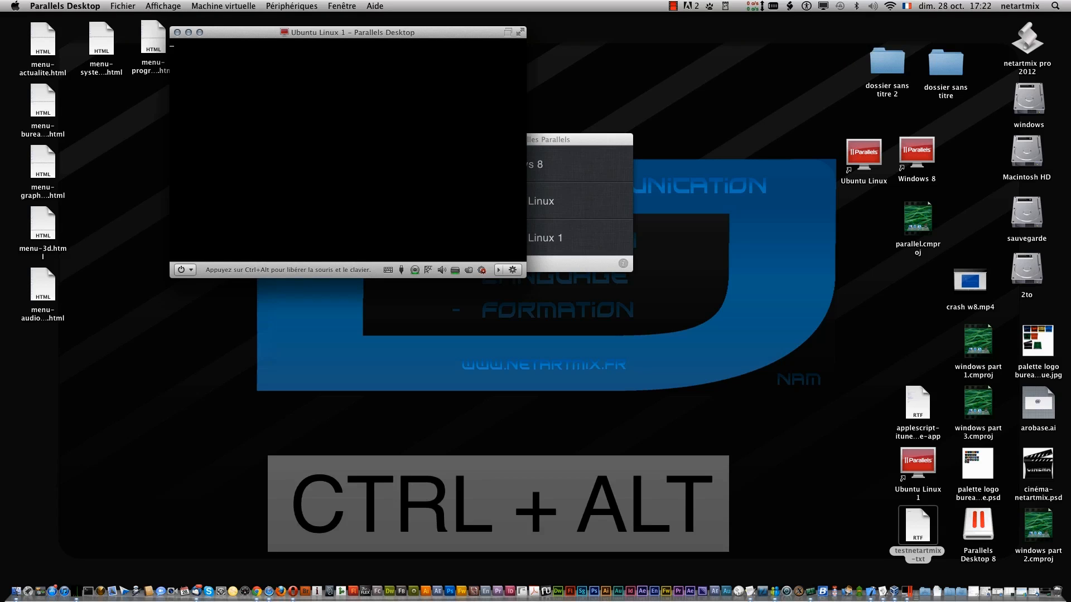
key("ctrl+alt")
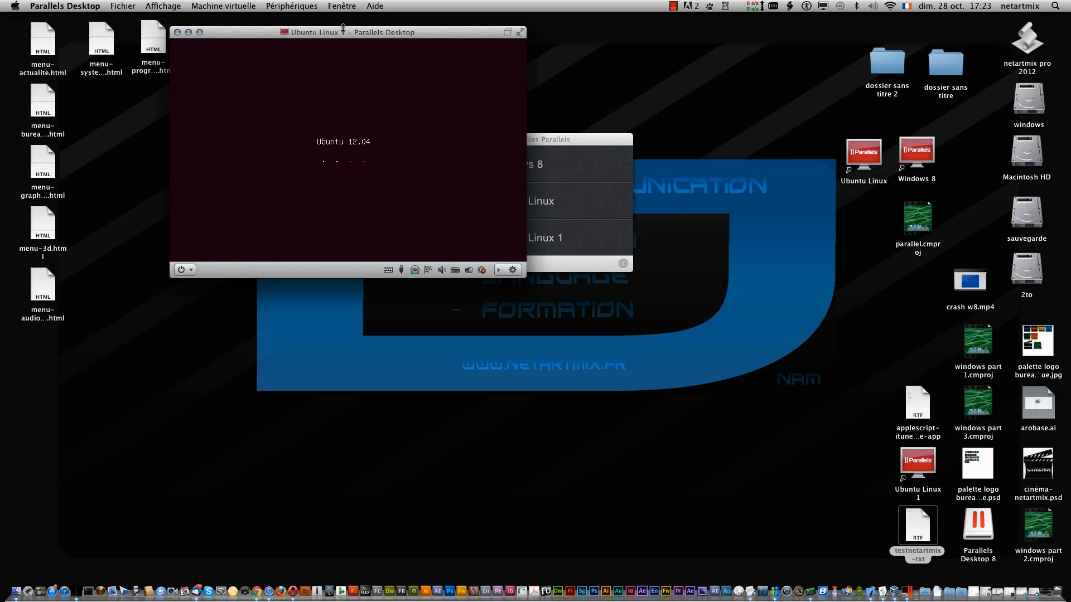
left_click_drag(348, 29, 496, 101)
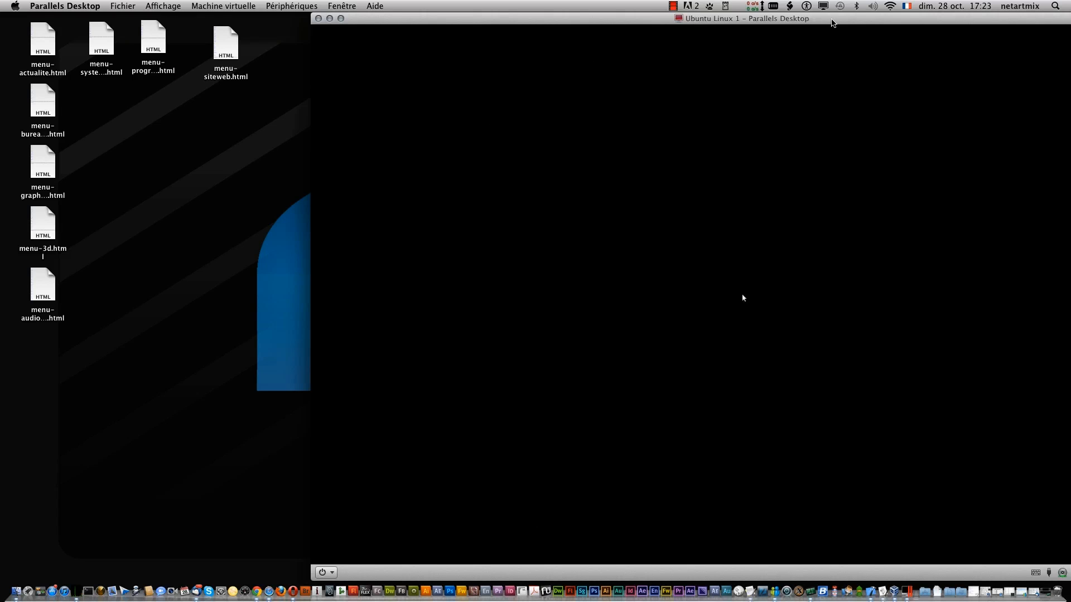
left_click_drag(831, 23, 620, 31)
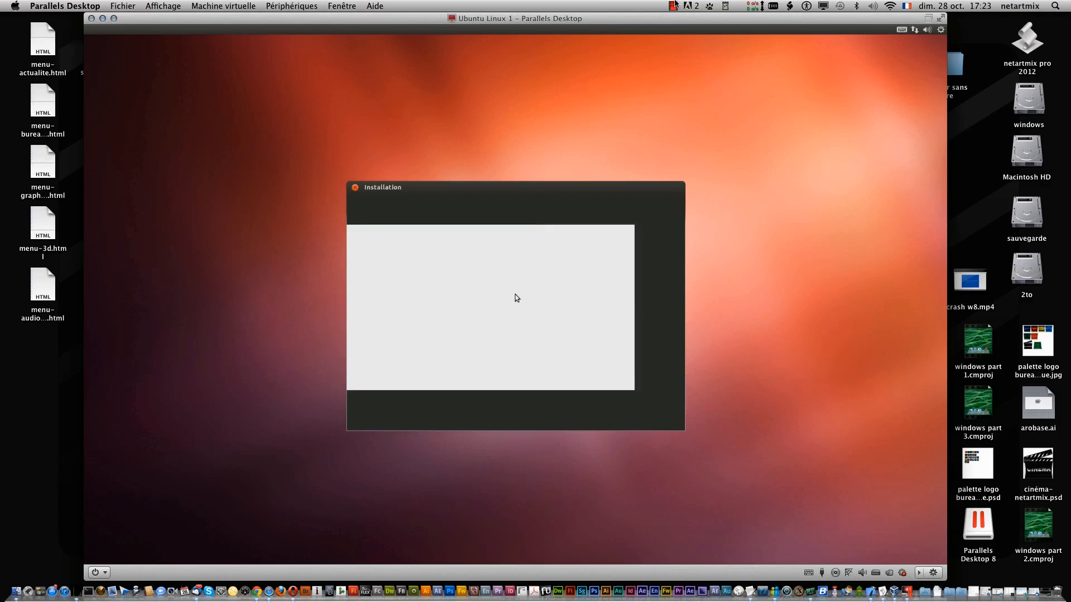
- Pass the preparation checks, keep 'Effacer le disque et installer Ubuntu', and install onto the 68.7 GB disk
left_click(507, 303)
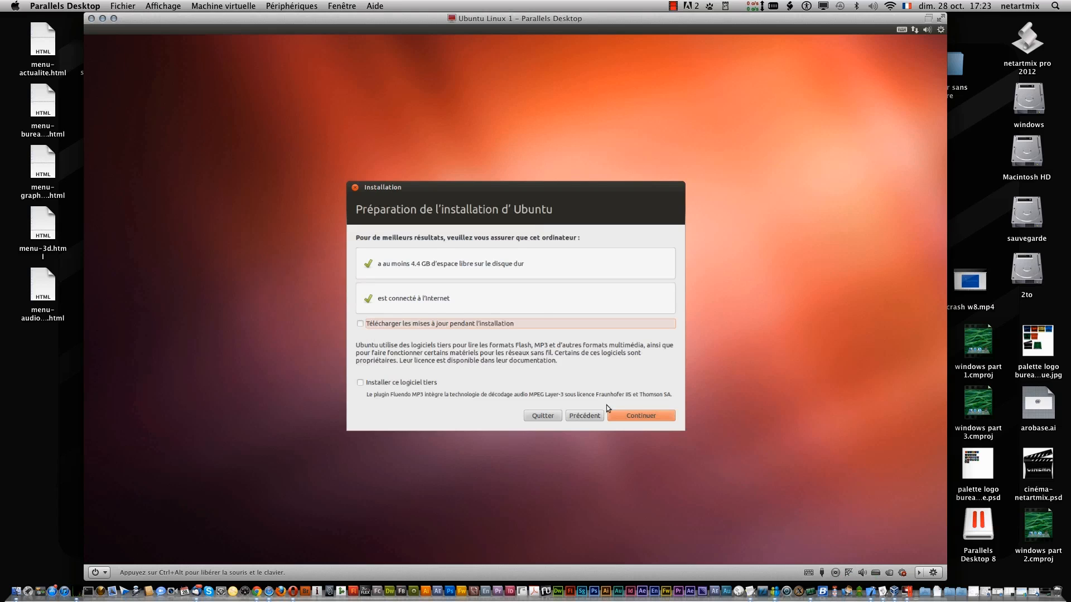
left_click(614, 416)
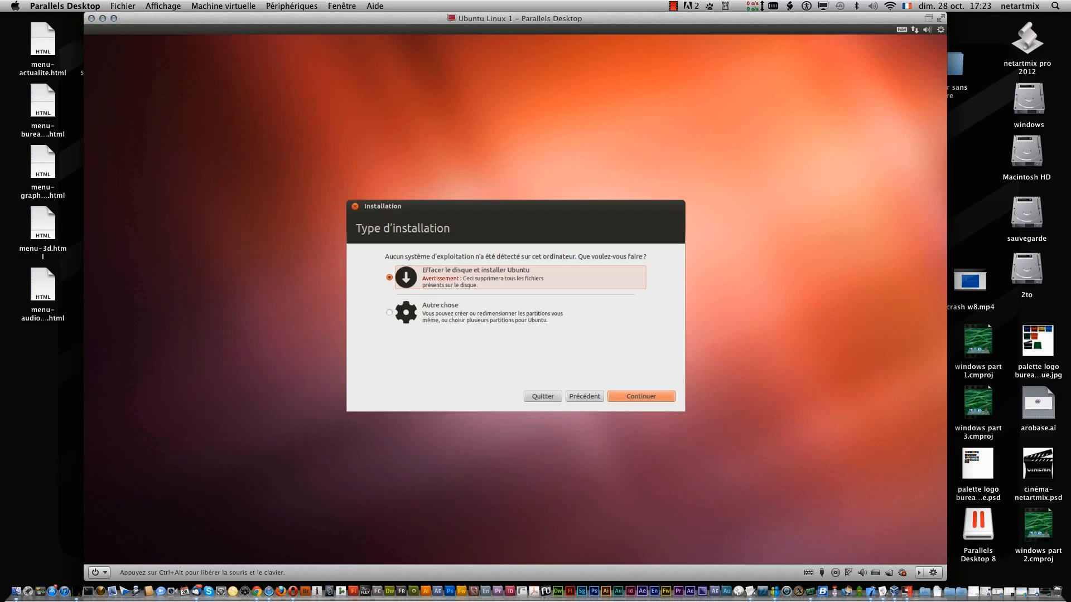
left_click(658, 397)
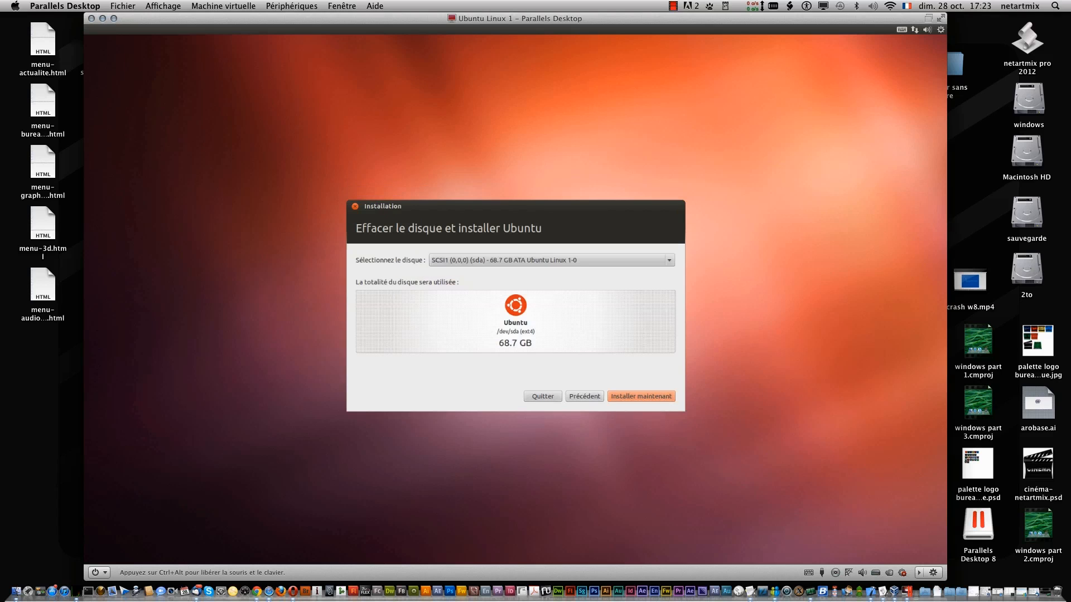
left_click(650, 398)
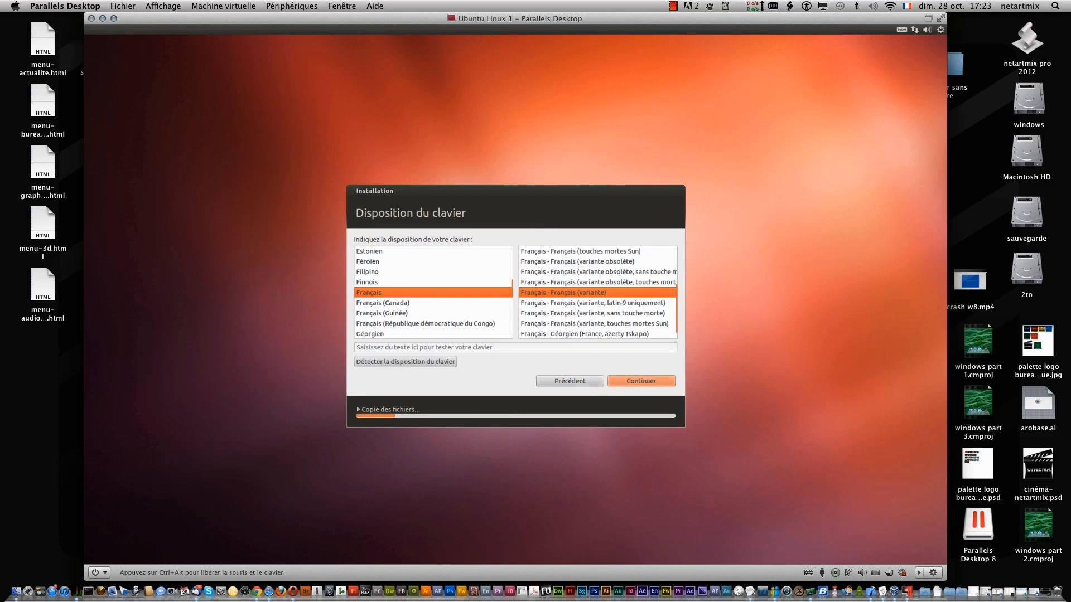
- Accept the Français keyboard layout, enter and confirm the account password, continue, and release the mouse
left_click(628, 386)
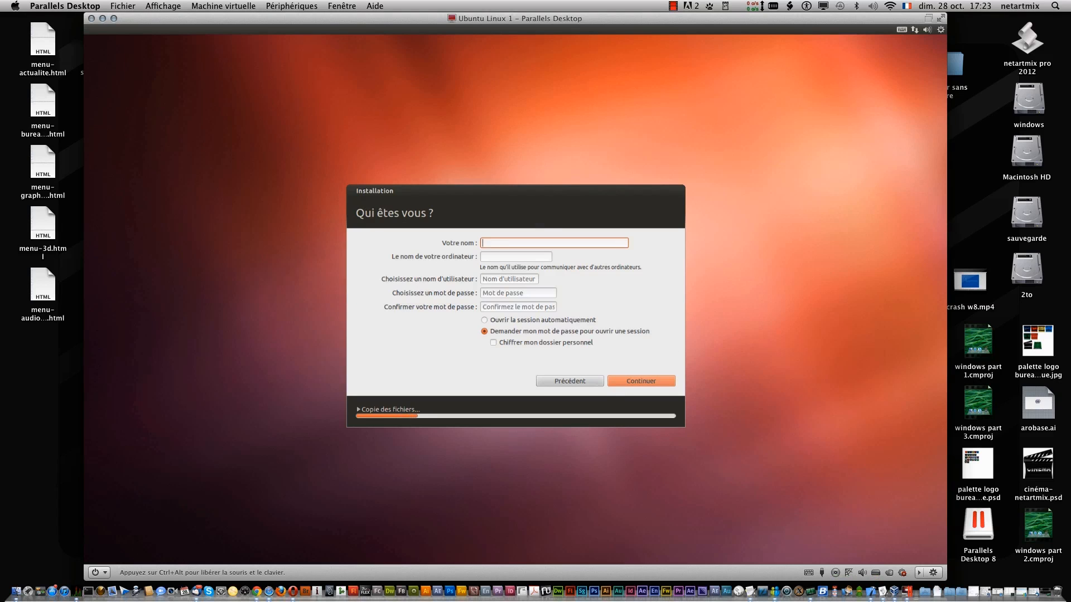
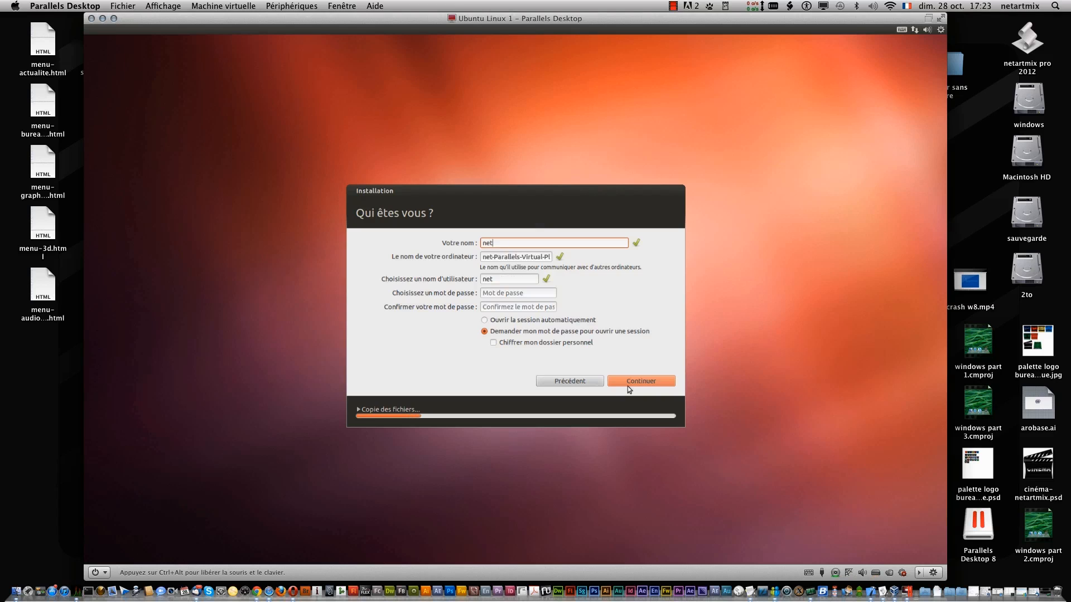
key("Tab")
key("Tab")
key("Tab")
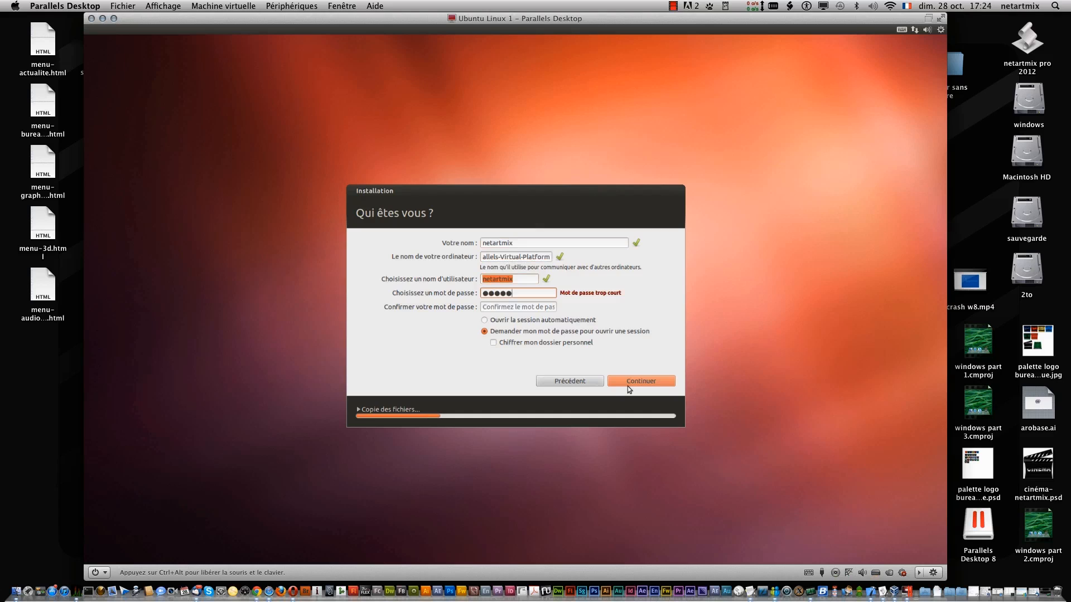
key("Tab")
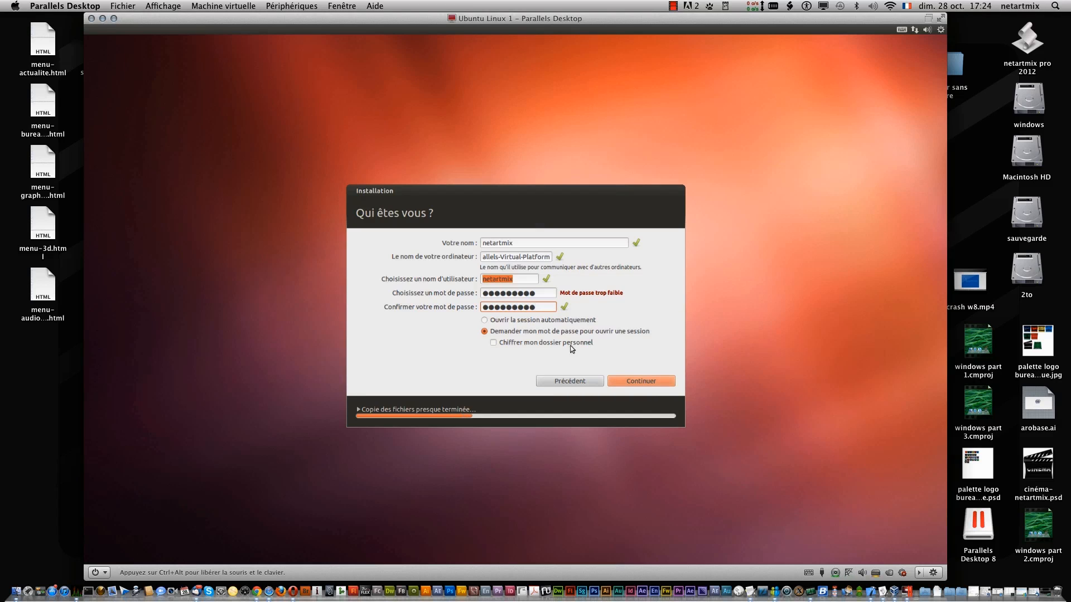
left_click(630, 382)
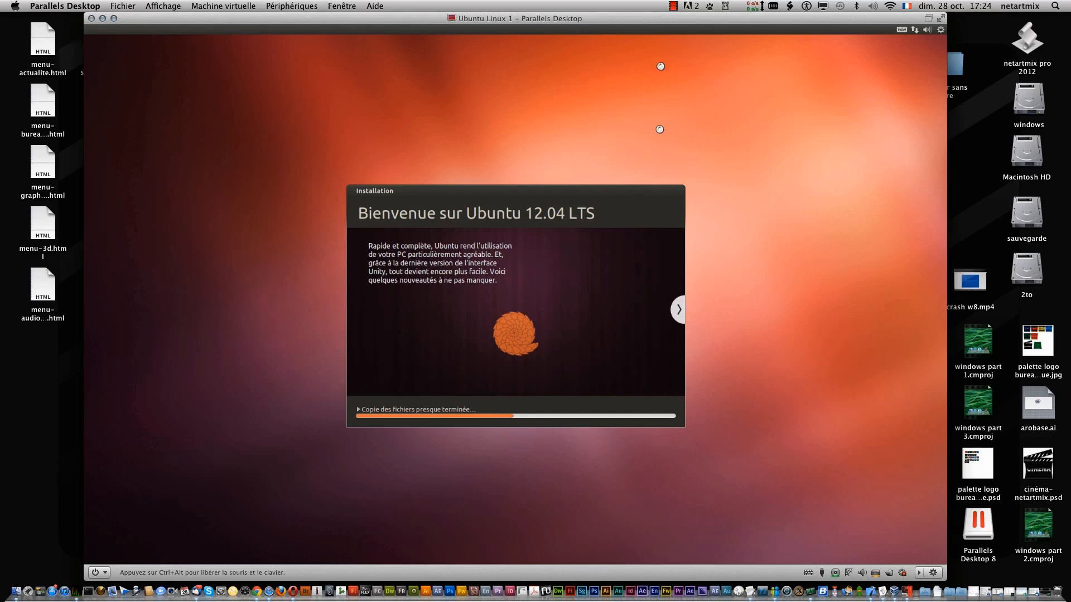
key("ctrl+alt")
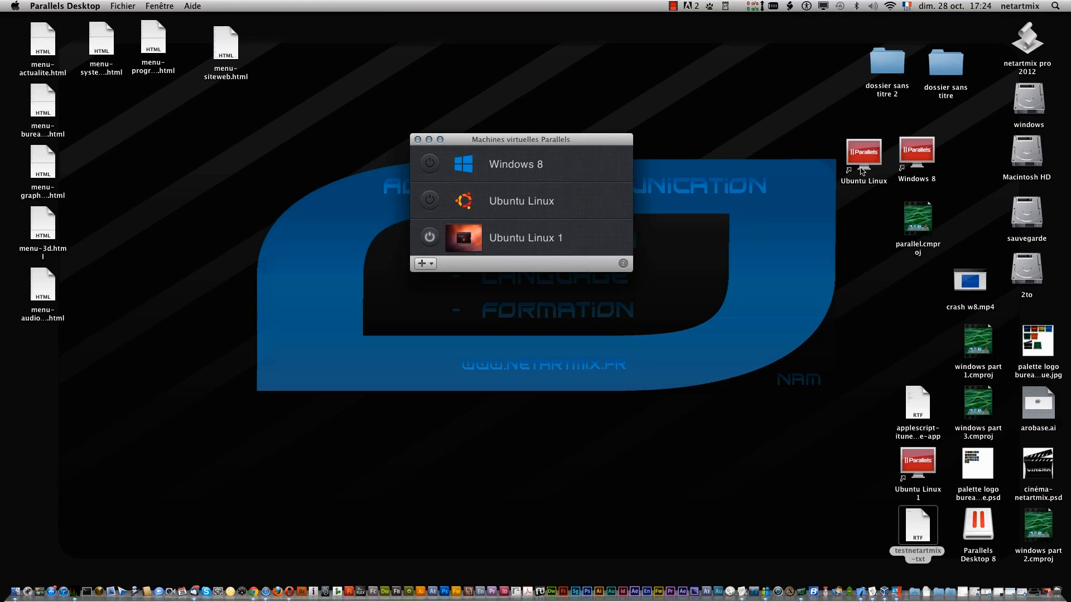
- Inspect the Ubuntu Linux desktop alias's Ouvrir avec options, then open the alias in Parallels Desktop
left_click(860, 160)
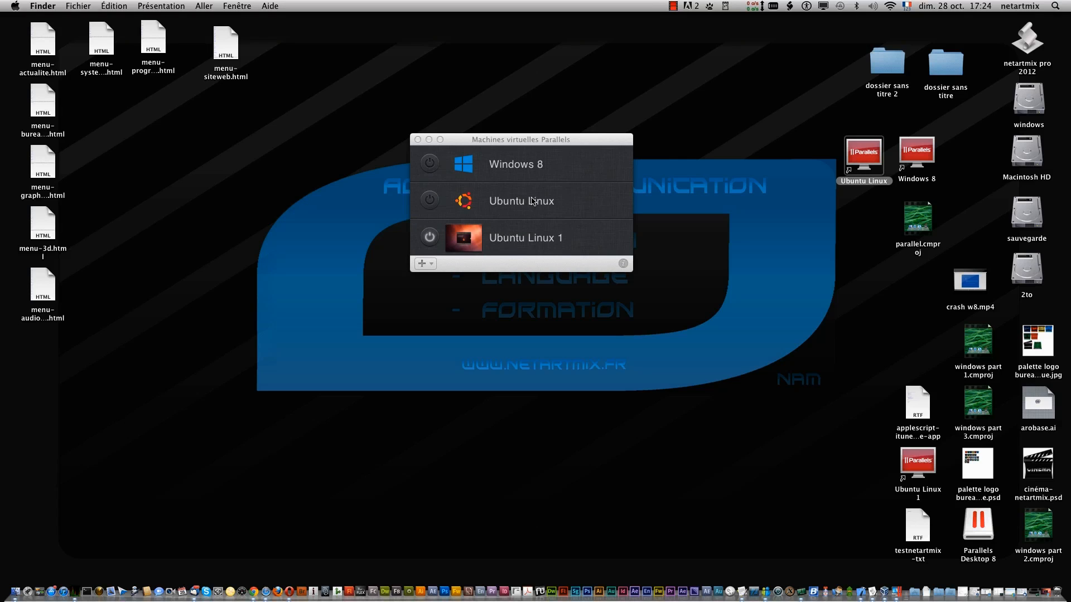
right_click(868, 159)
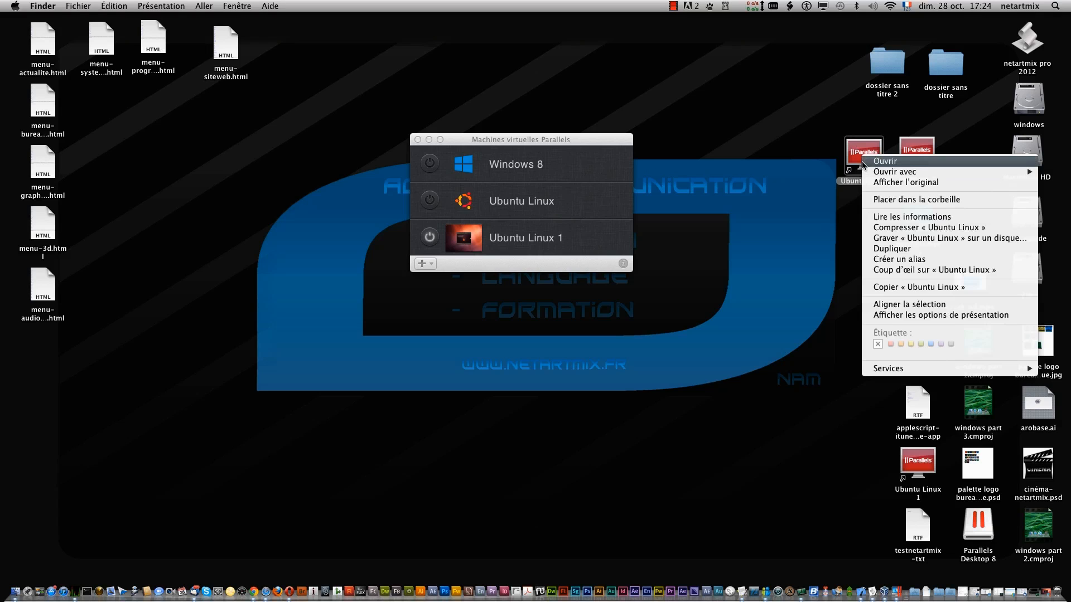
mouse_move(895, 172)
left_click(621, 323)
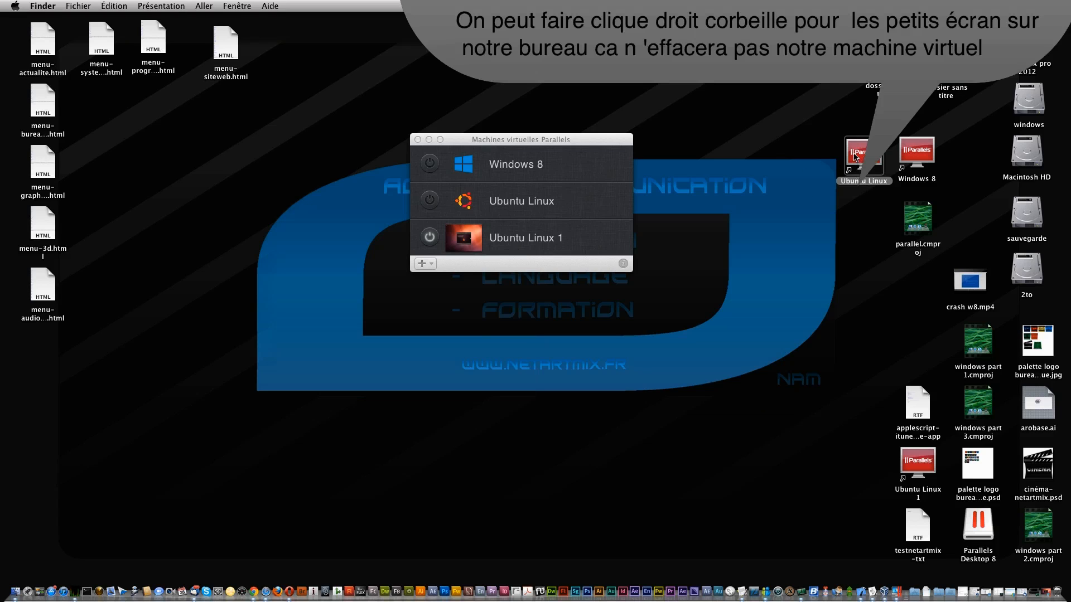
right_click(856, 157)
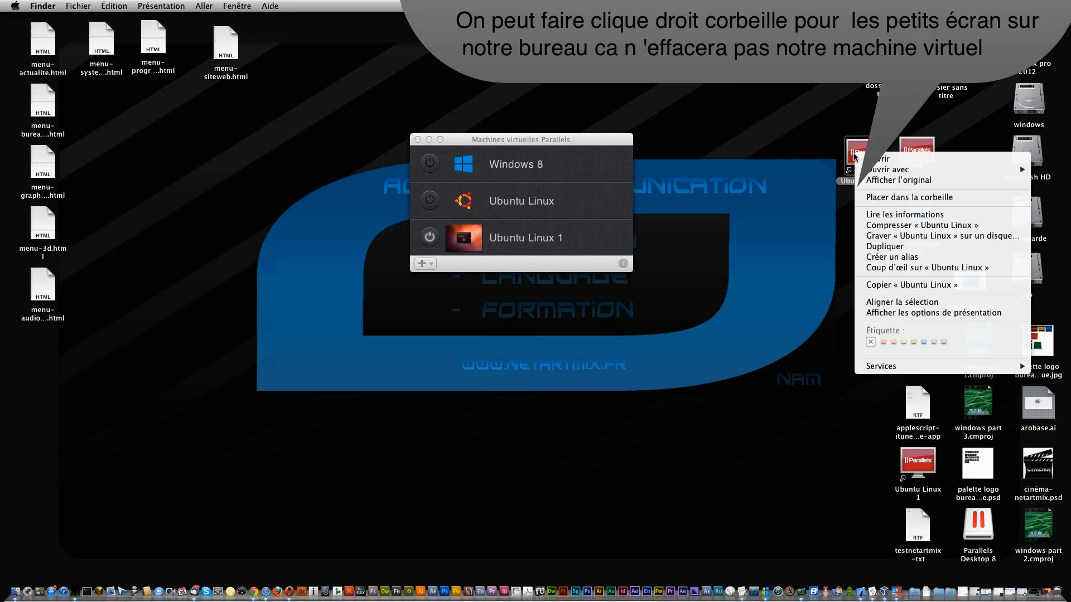
mouse_move(870, 170)
left_click(826, 137)
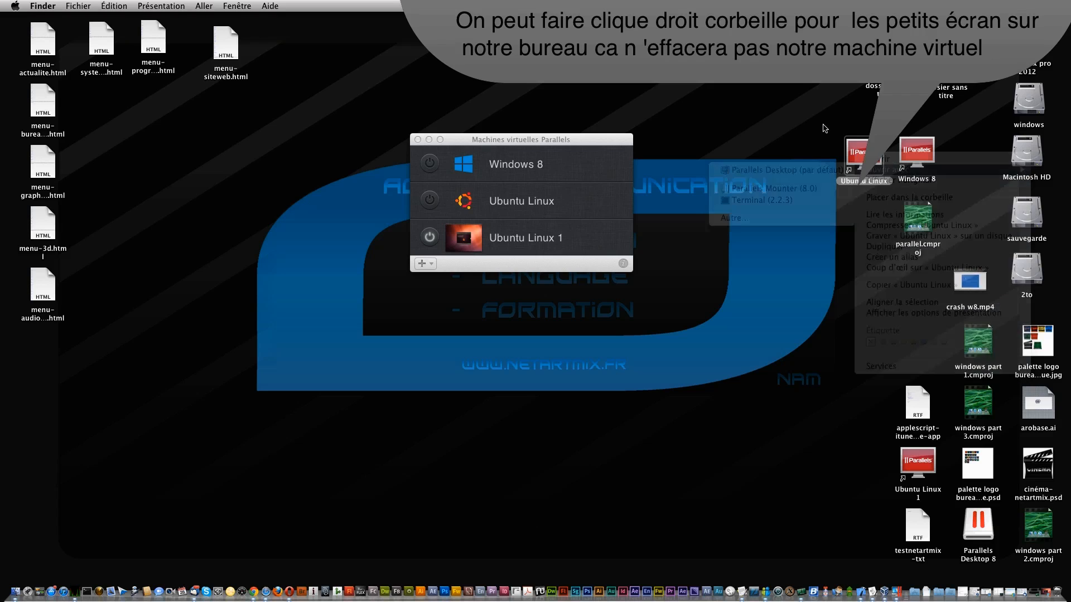
right_click(856, 151)
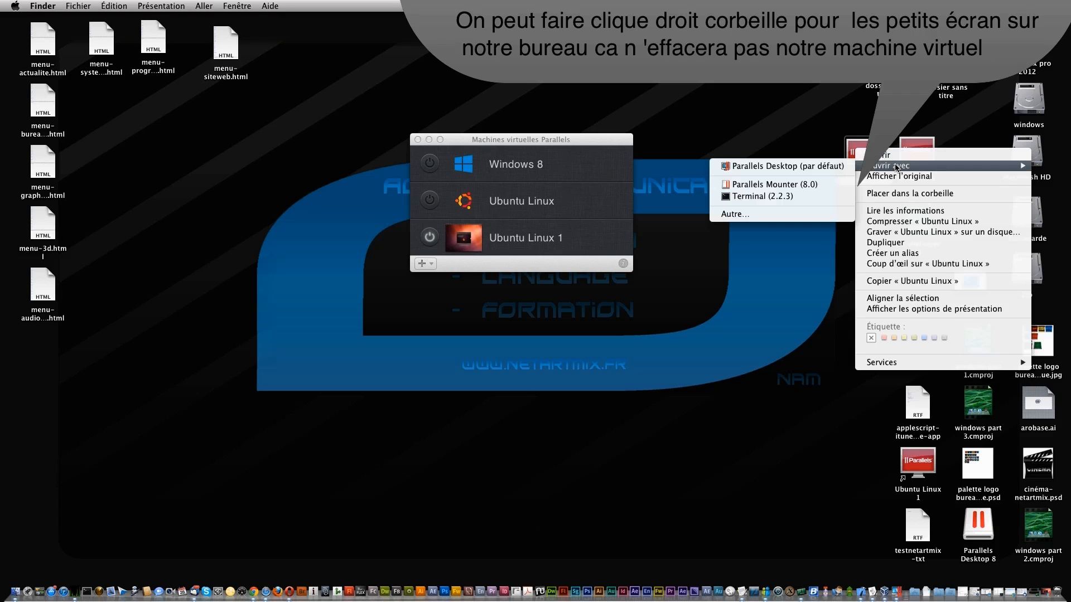
left_click(798, 118)
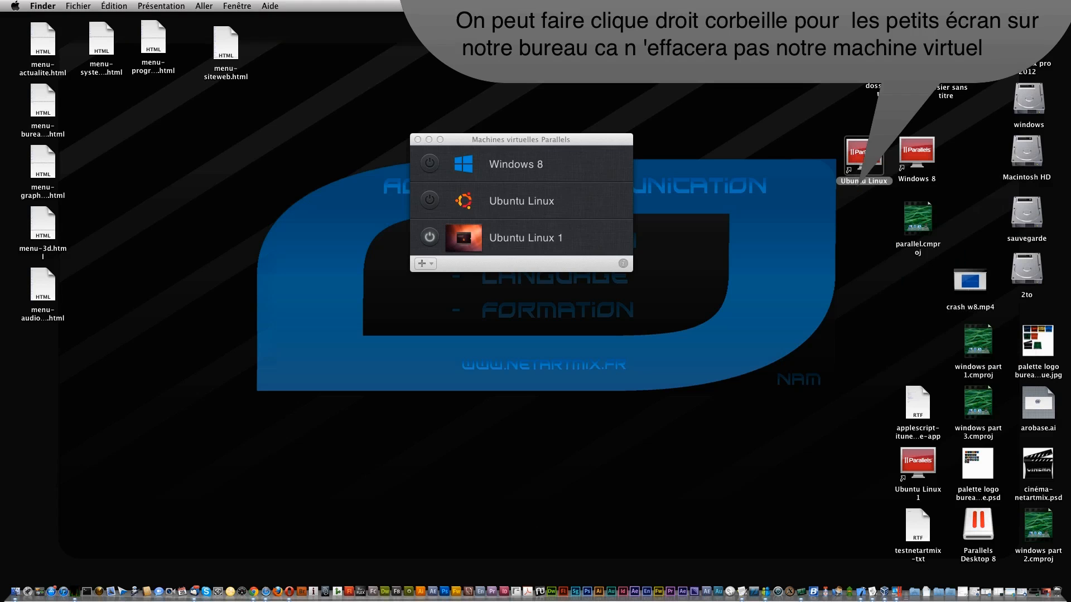
left_click(593, 193)
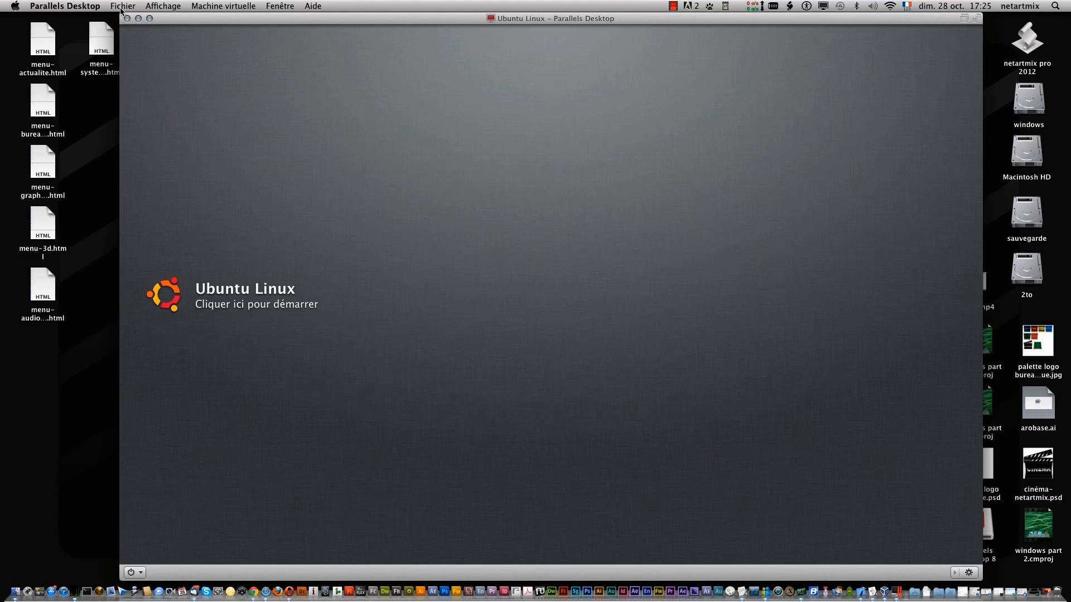
- Browse the Fichier menu, then move to the Machine virtuelle menu's Configuration… entry
left_click(120, 7)
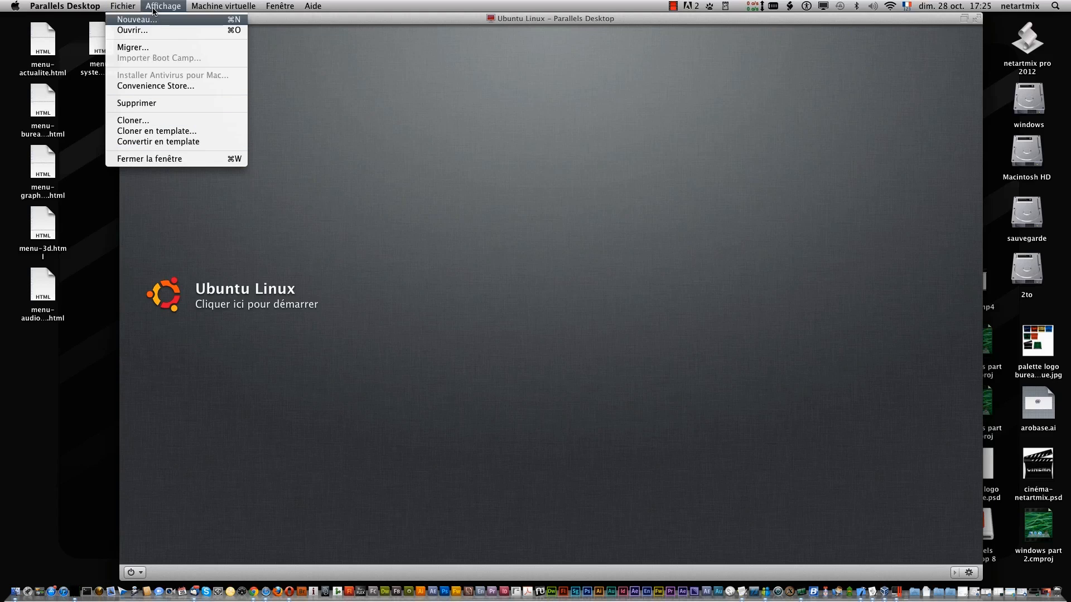
mouse_move(237, 8)
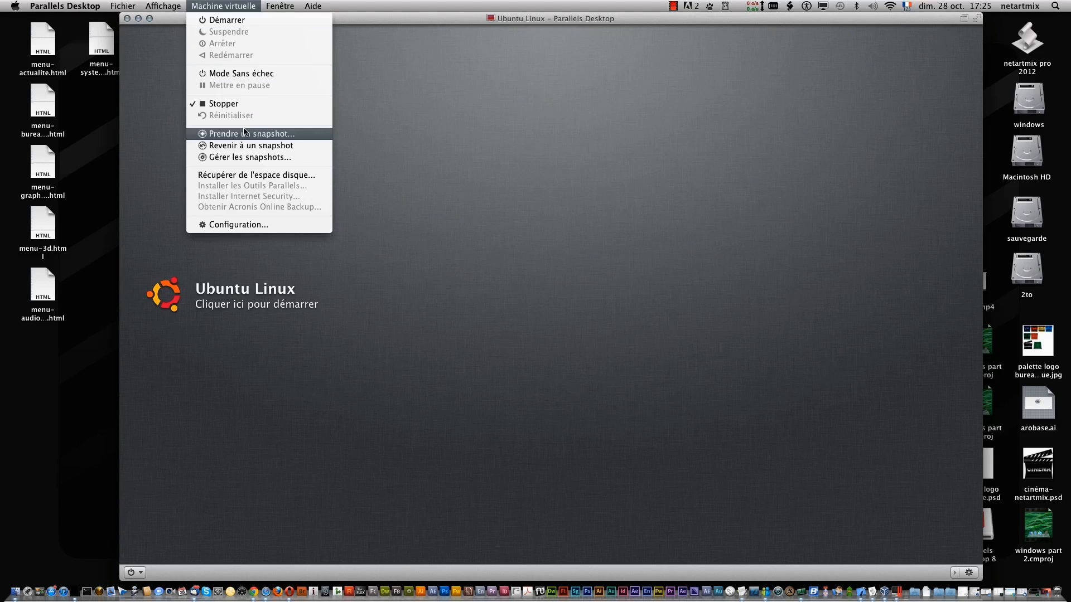
- Open the Ubuntu Linux configuration and keep 1 CPU with 768 Mo of memory
left_click(247, 226)
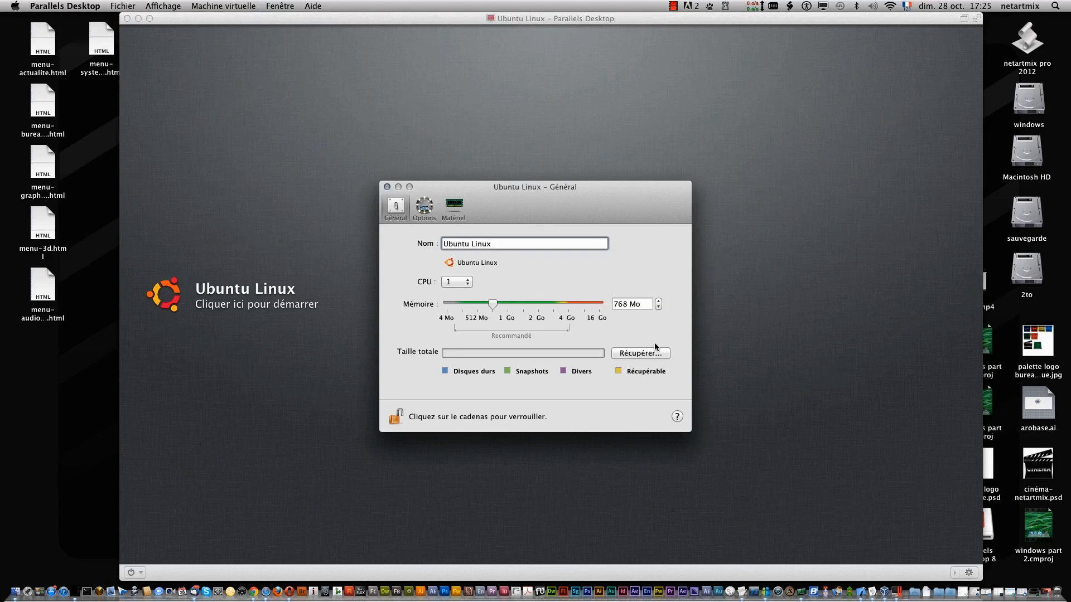
left_click_drag(500, 246, 434, 244)
left_click(468, 284)
left_click(477, 283)
left_click(456, 287)
left_click(540, 256)
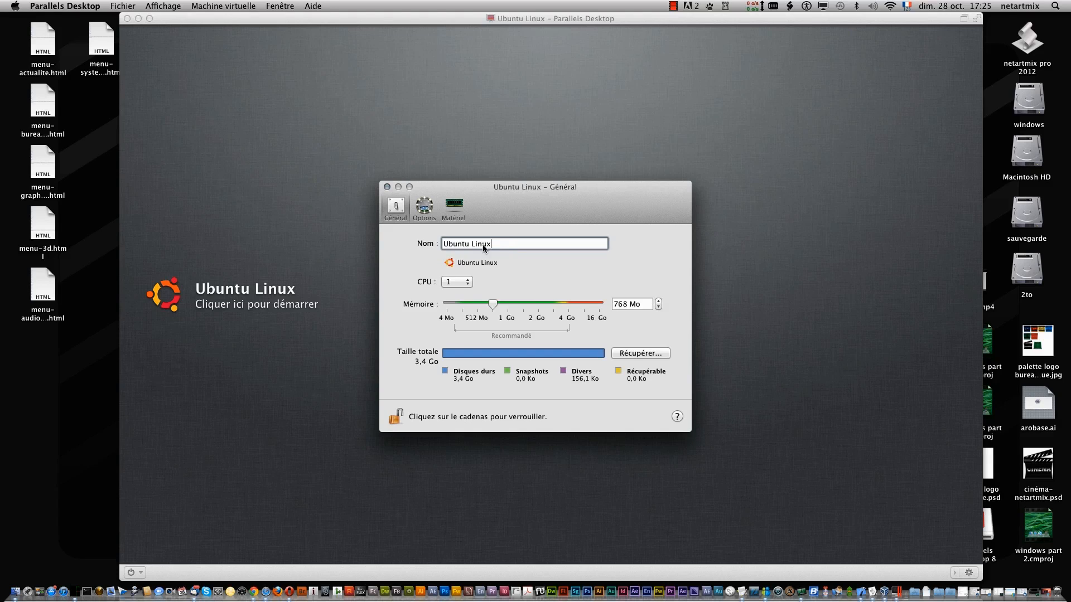
left_click(423, 212)
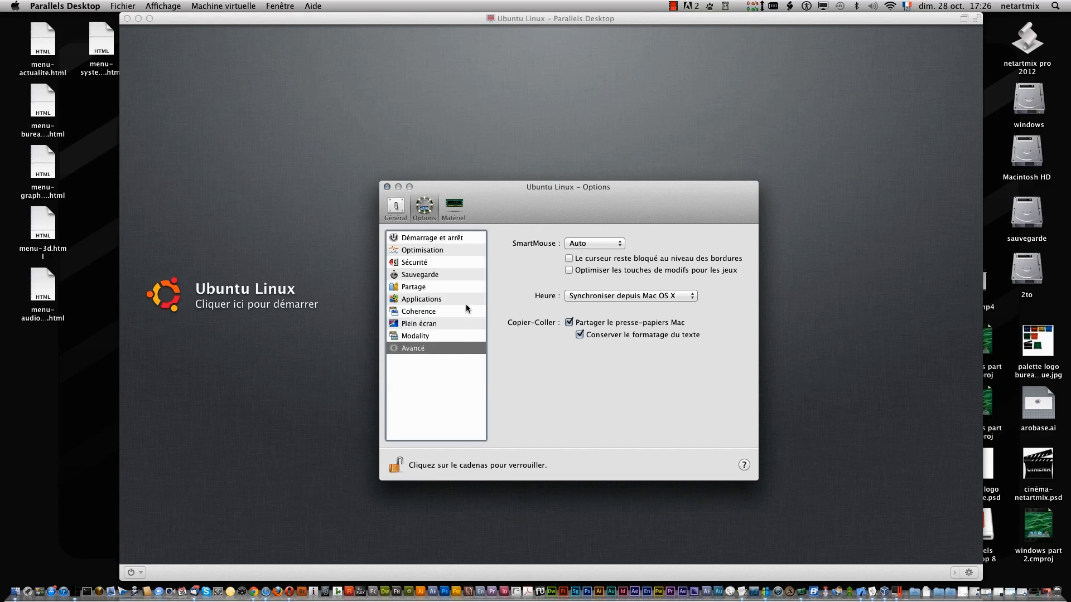
- Review Ubuntu's startup, optimisation, security, backup, sharing, Coherence, full-screen, Modality and advanced options
left_click(422, 238)
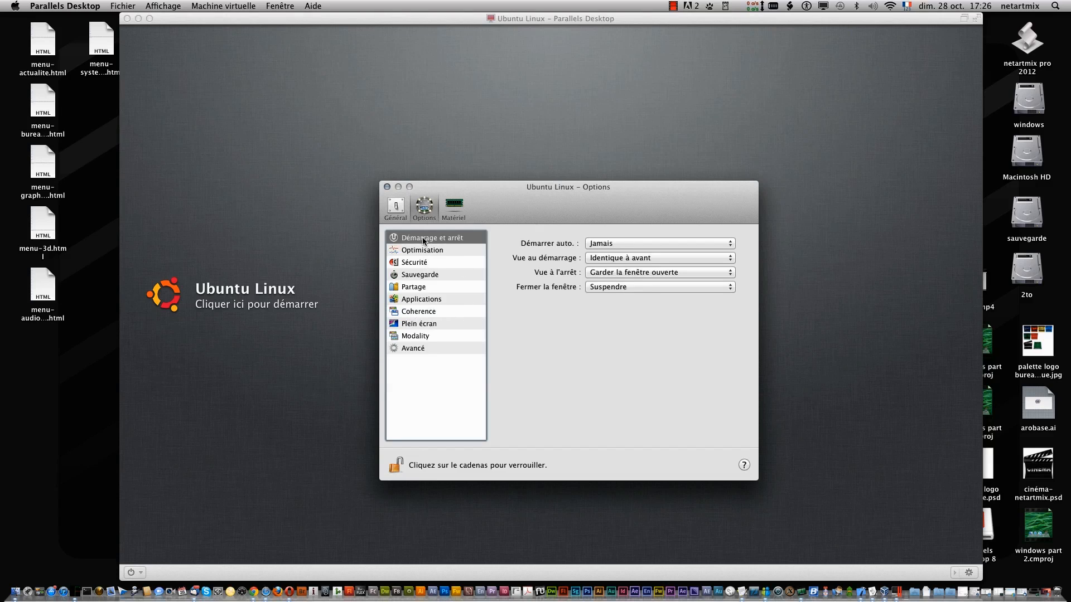
left_click(430, 251)
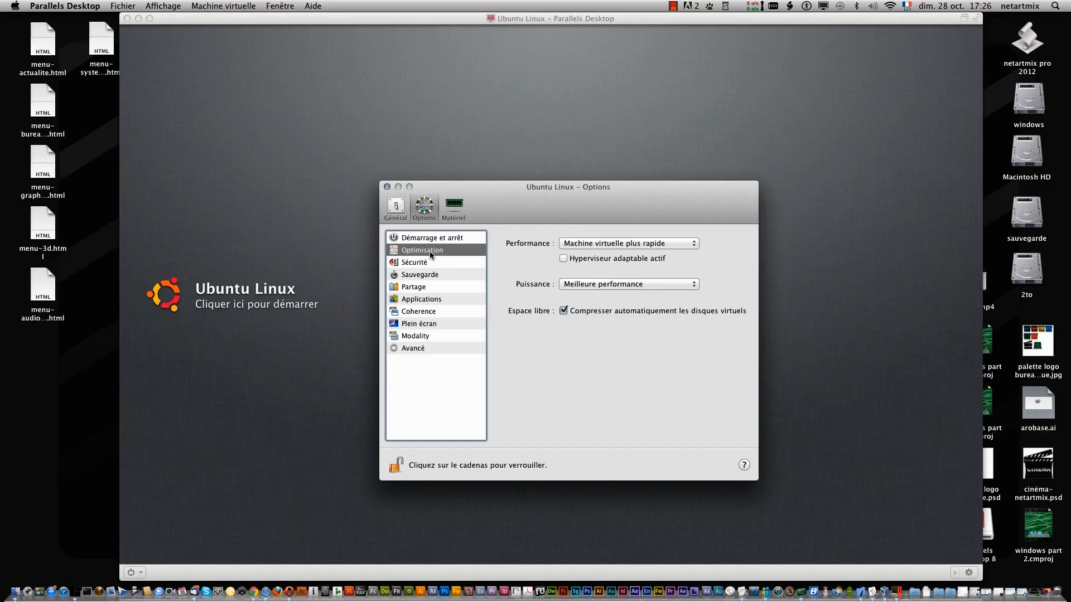
left_click(447, 262)
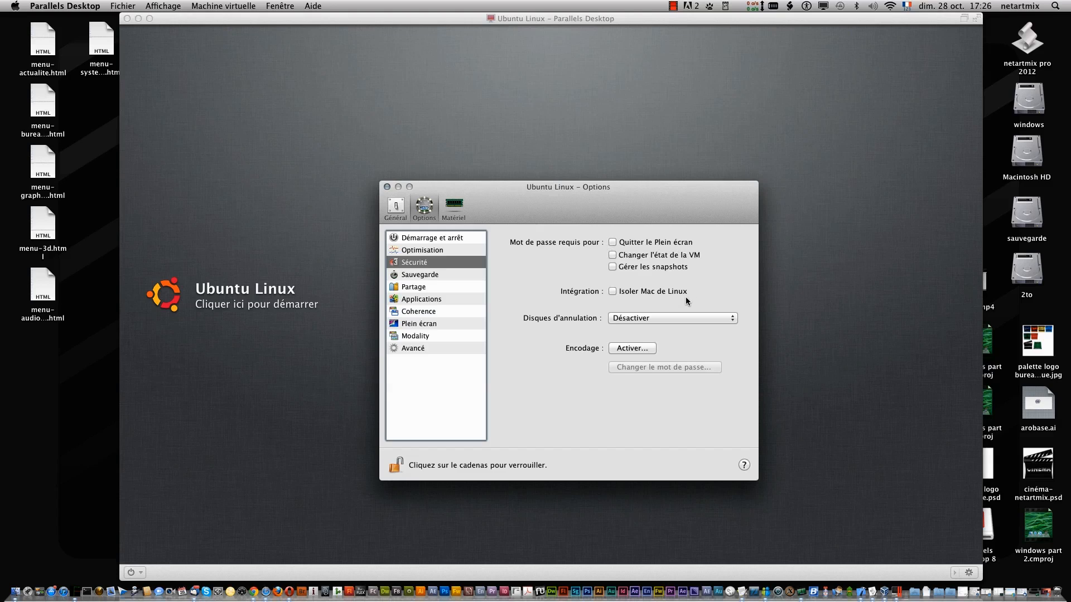
left_click(414, 275)
left_click(417, 286)
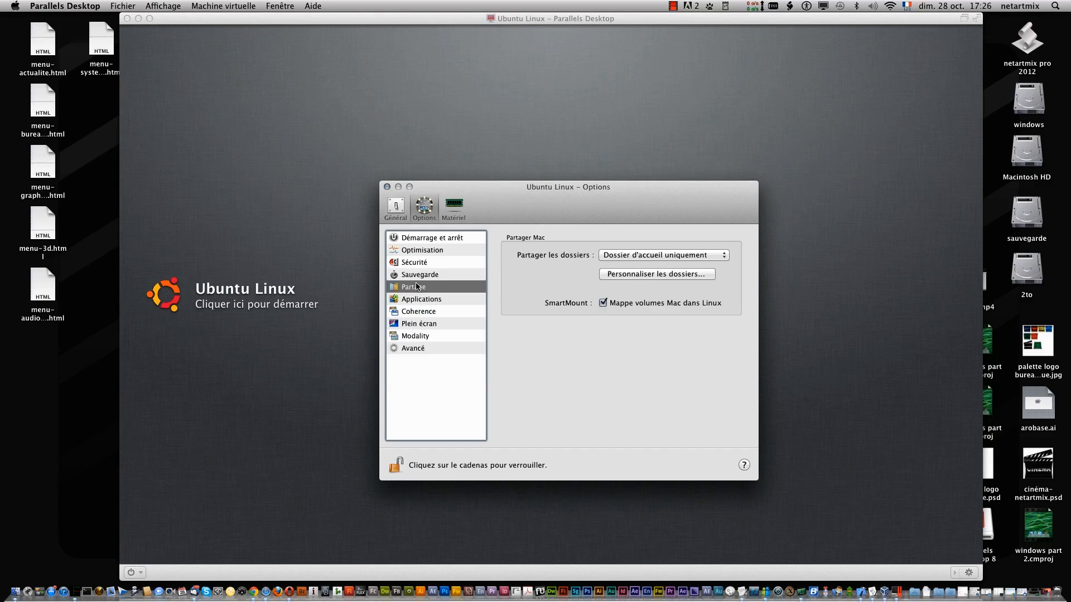
left_click(426, 303)
left_click(425, 312)
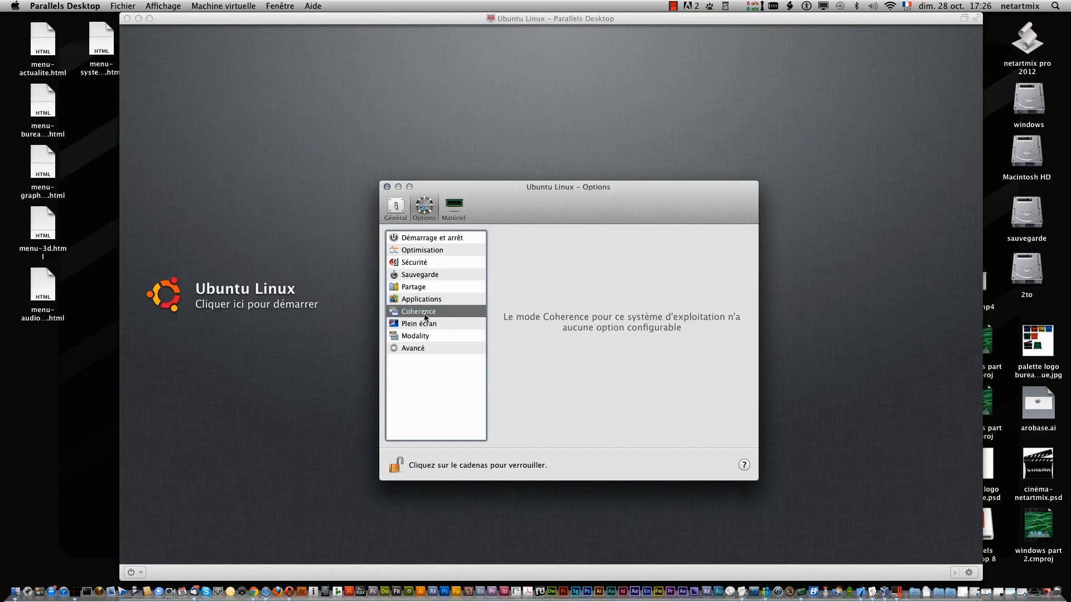
left_click(426, 335)
left_click(425, 325)
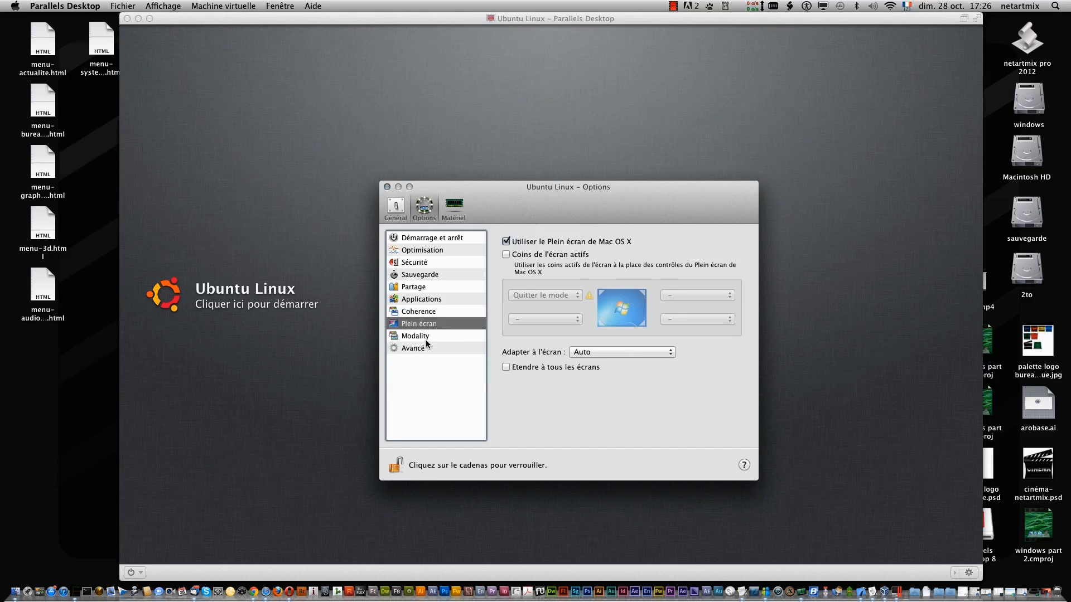
left_click(426, 337)
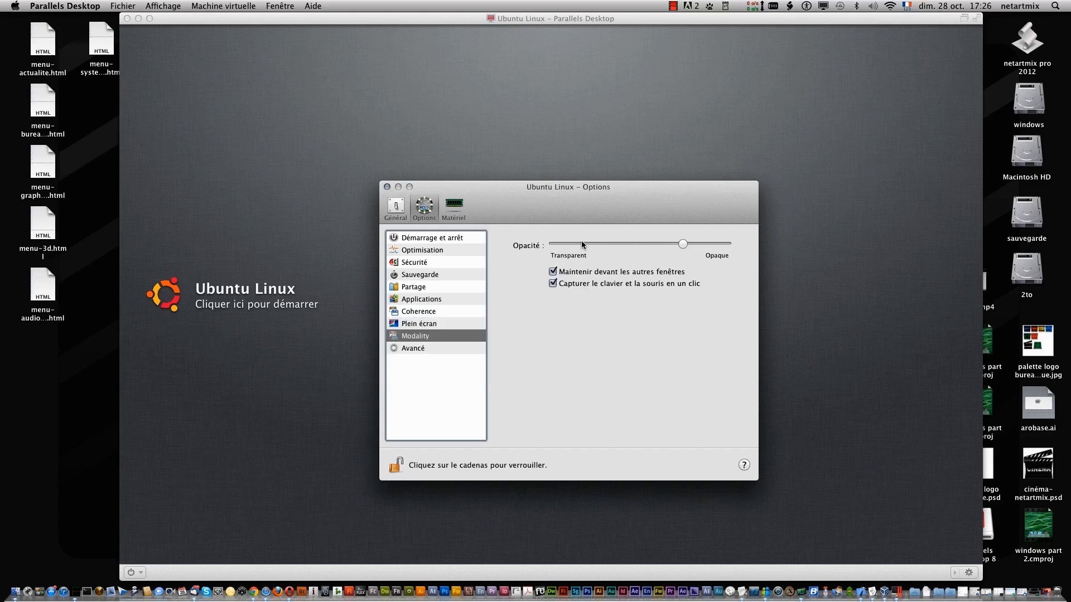
left_click(448, 347)
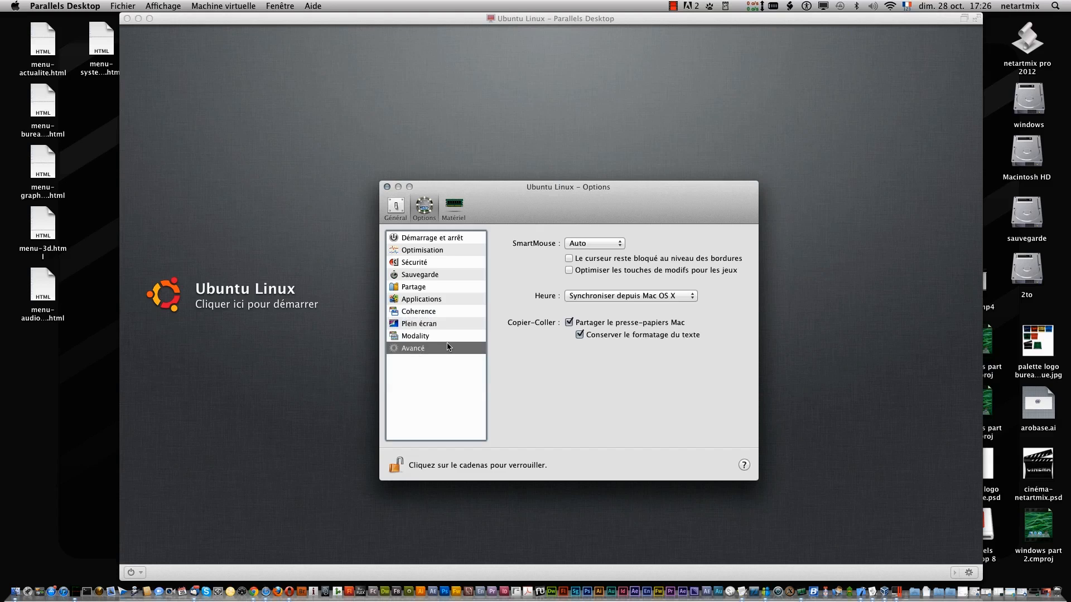
left_click(458, 213)
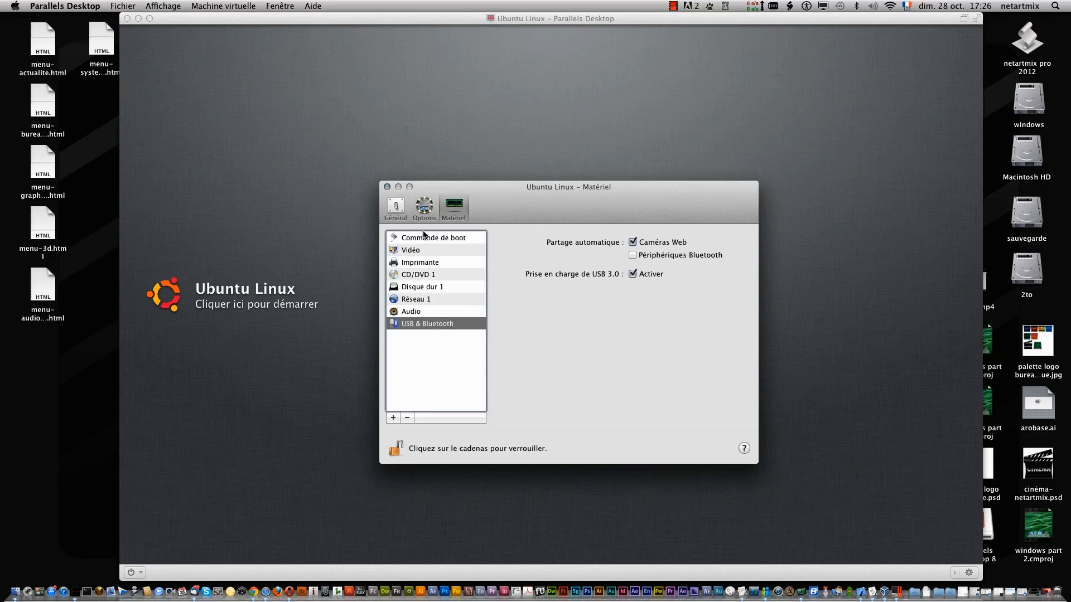
- Inspect the audio output and input choices, keeping the default devices
left_click(413, 312)
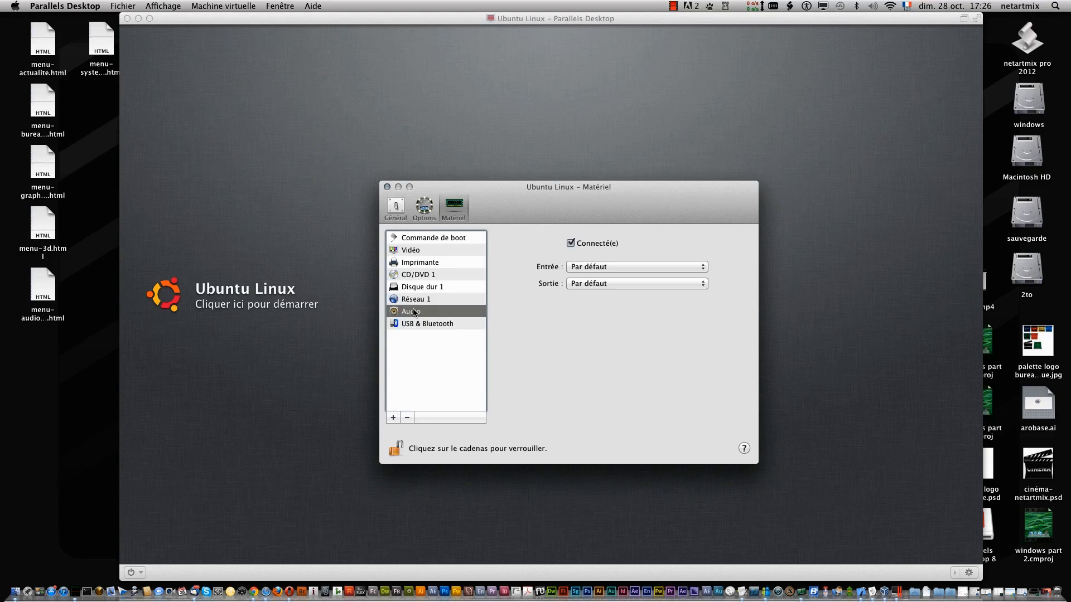
left_click(695, 285)
left_click(695, 285)
left_click(695, 285)
left_click(695, 285)
left_click(672, 282)
left_click(671, 283)
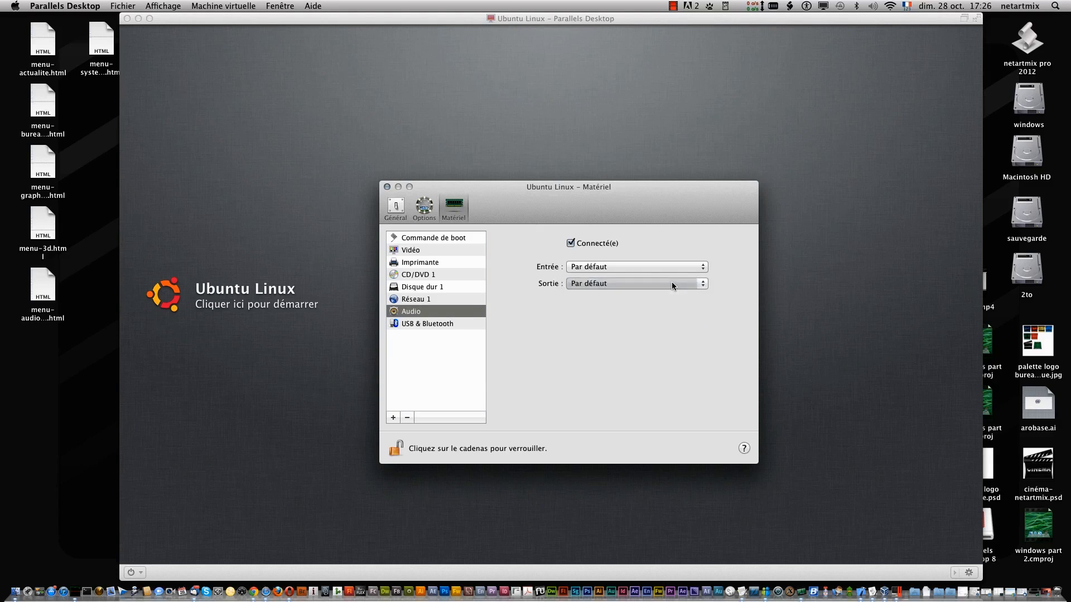
left_click(671, 282)
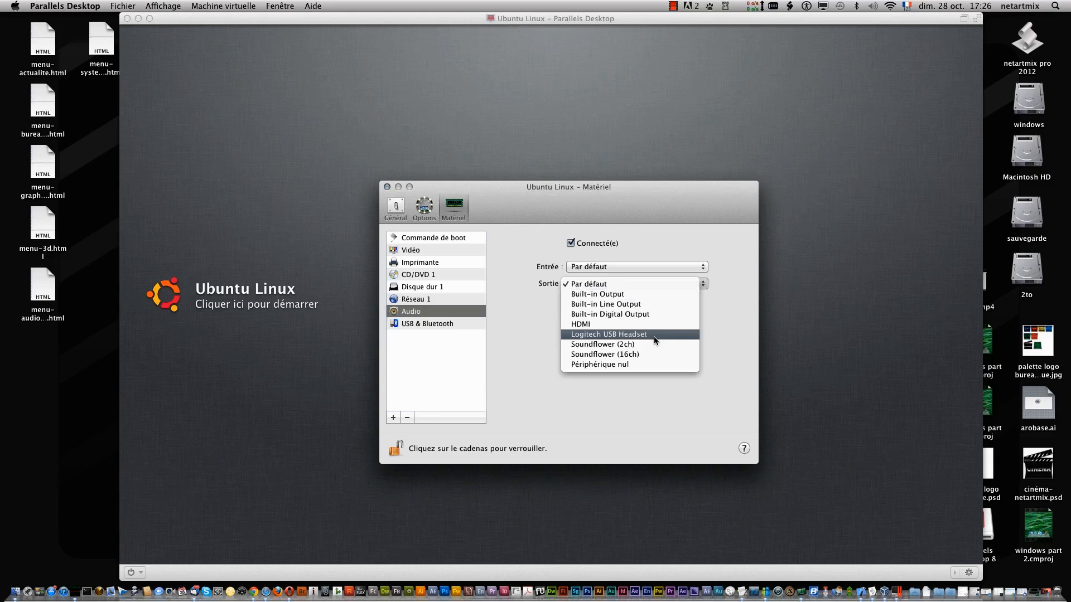
left_click(729, 307)
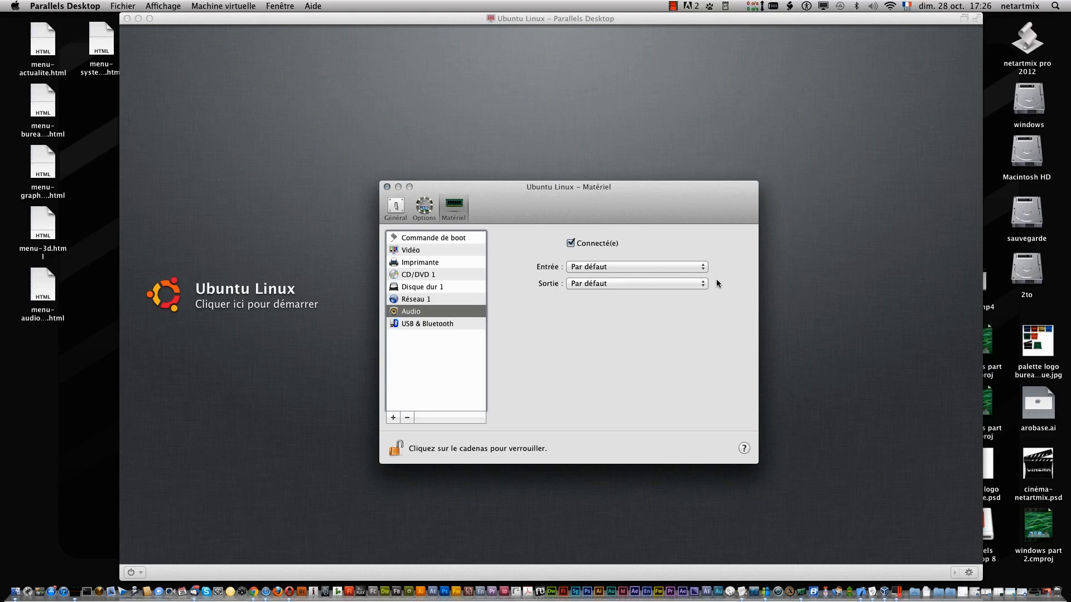
left_click(703, 270)
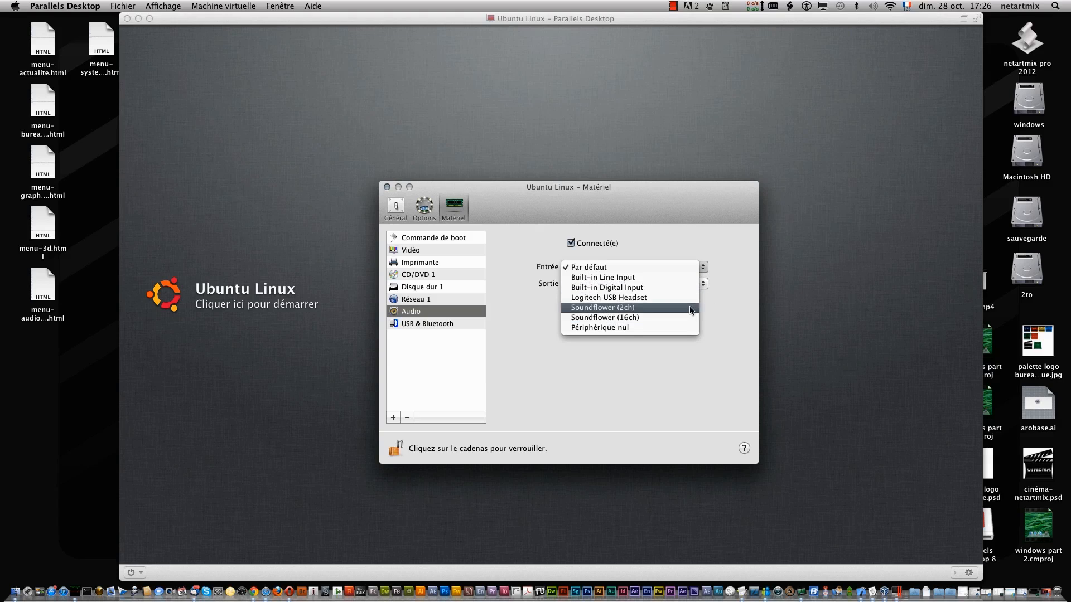
left_click(746, 337)
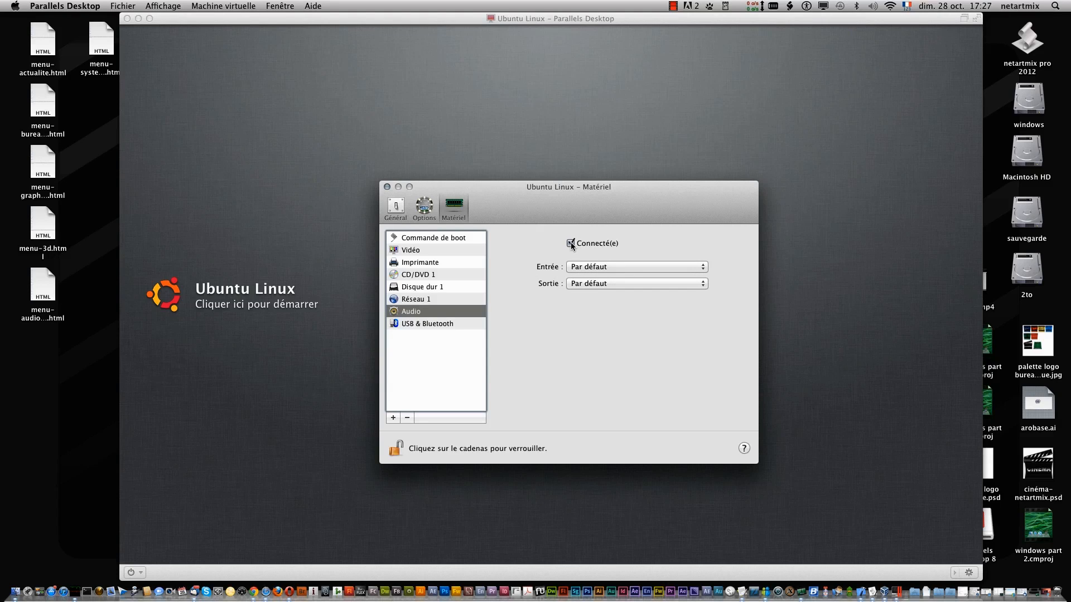
- Check the CD/DVD and hard disk settings, then close the configuration and Ubuntu window
left_click(425, 274)
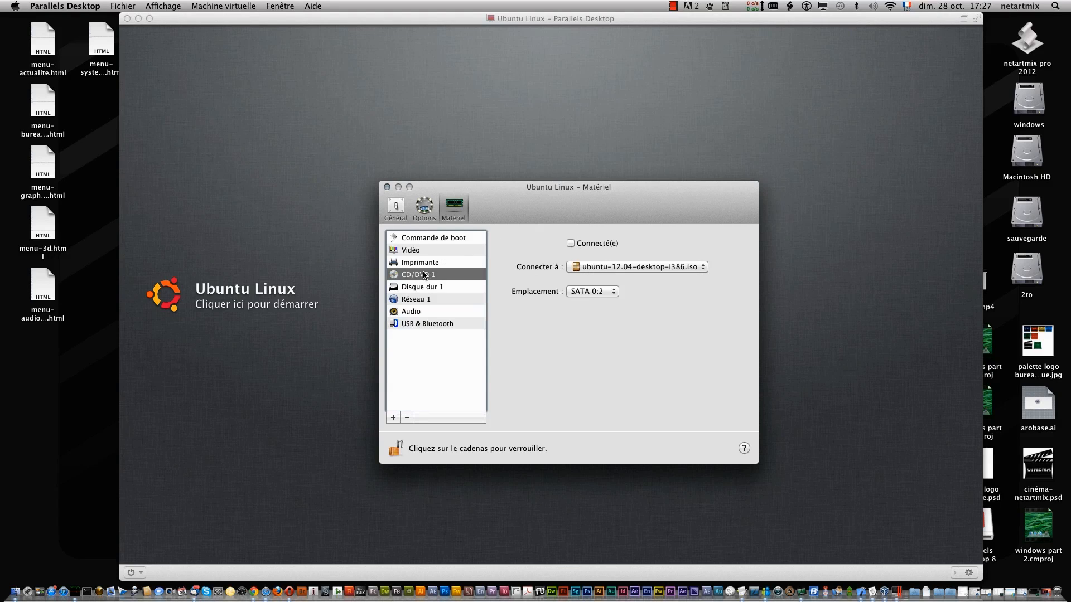
left_click(430, 288)
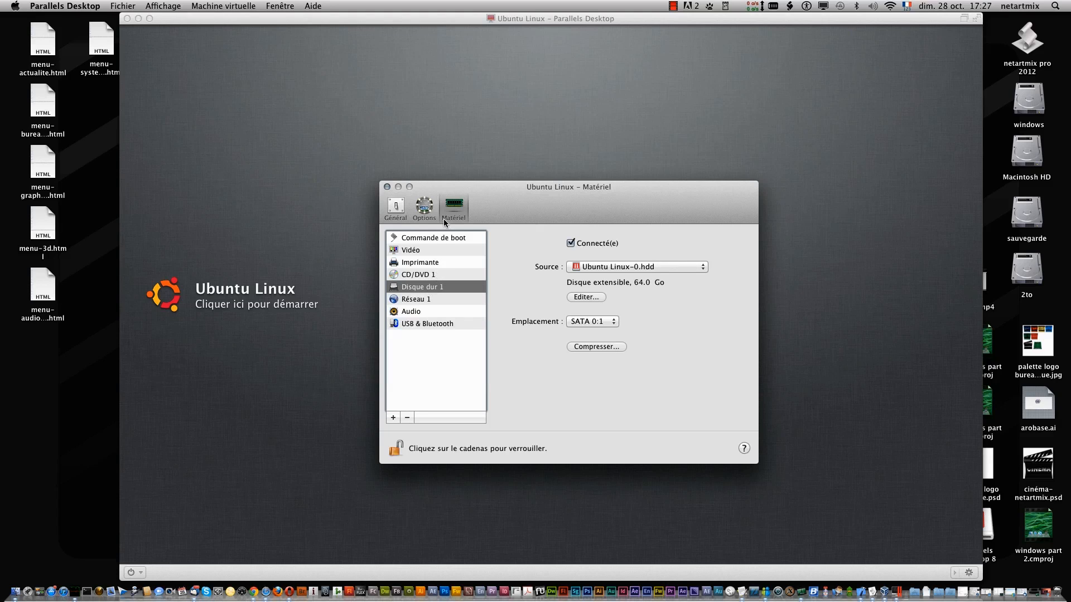
left_click(423, 207)
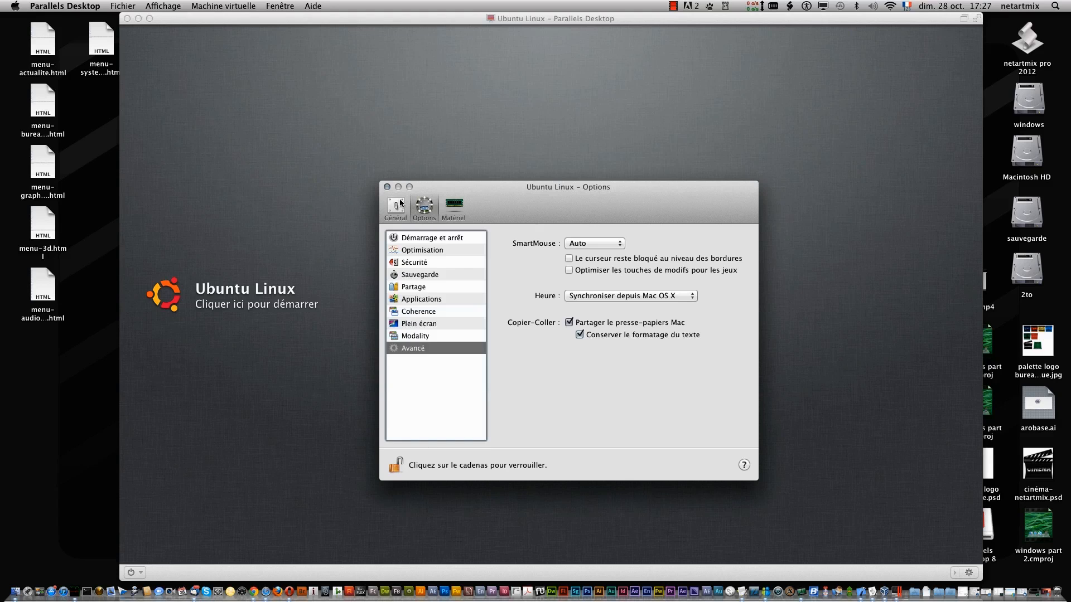
left_click(386, 187)
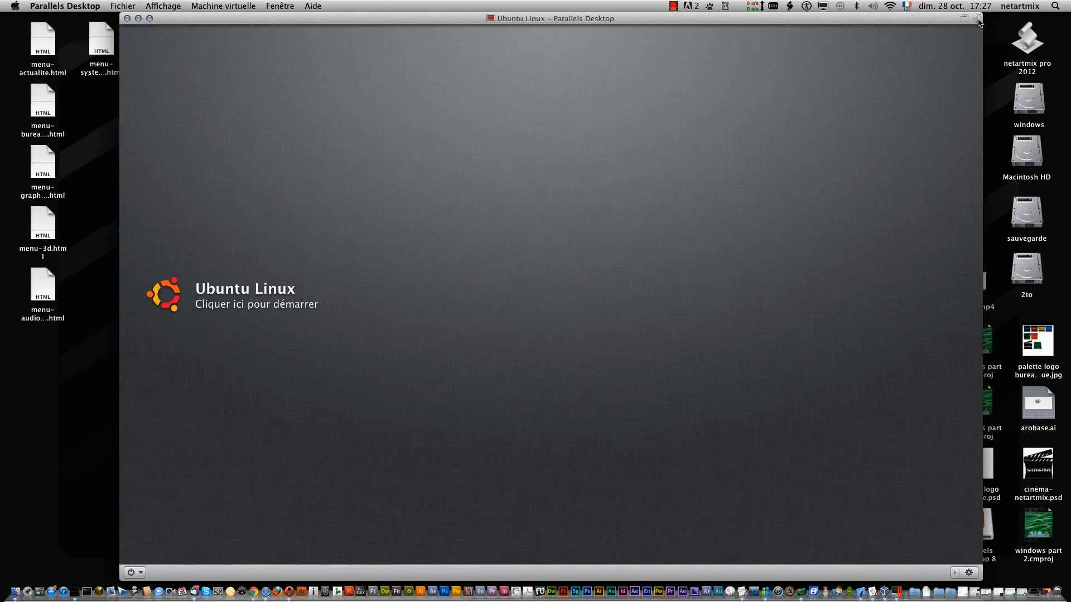
left_click(137, 19)
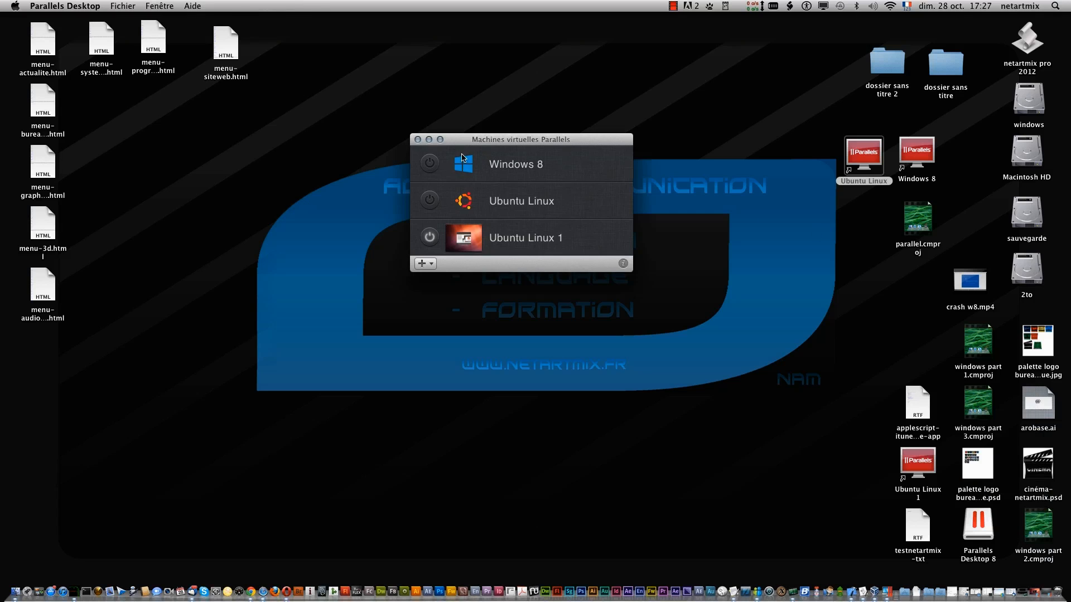
- Start Windows 8, open MSN in Internet Explorer, and switch the VM to Coherence
double_click(462, 159)
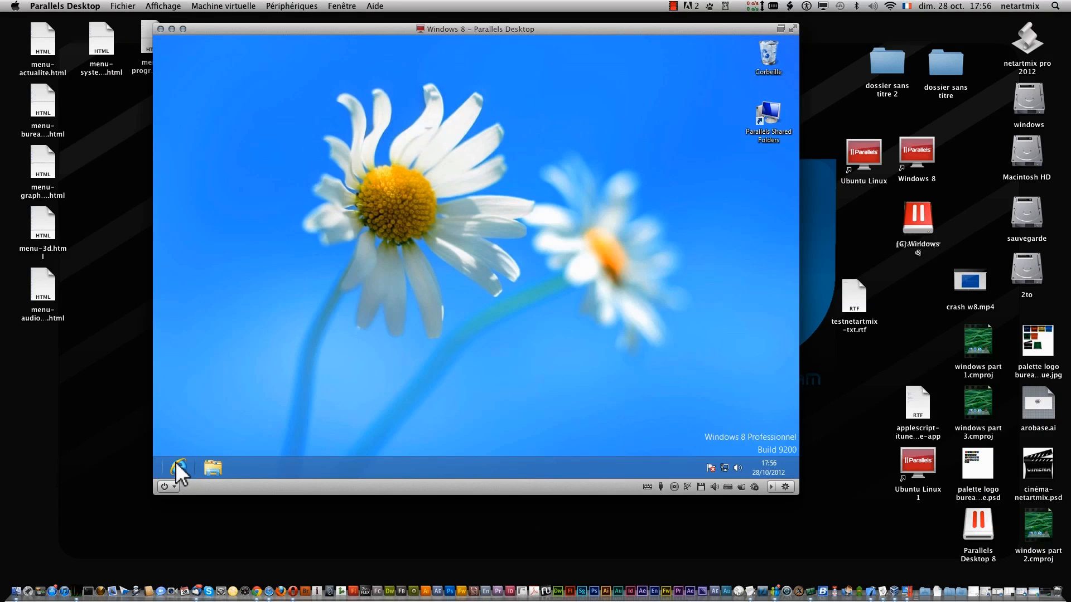
left_click(178, 468)
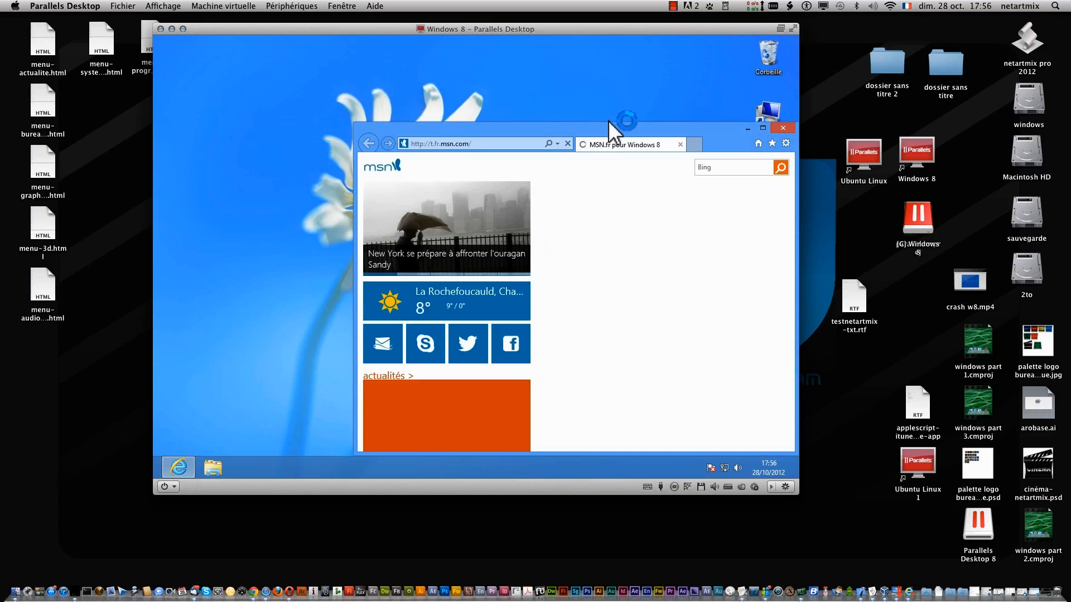
left_click_drag(616, 126, 549, 89)
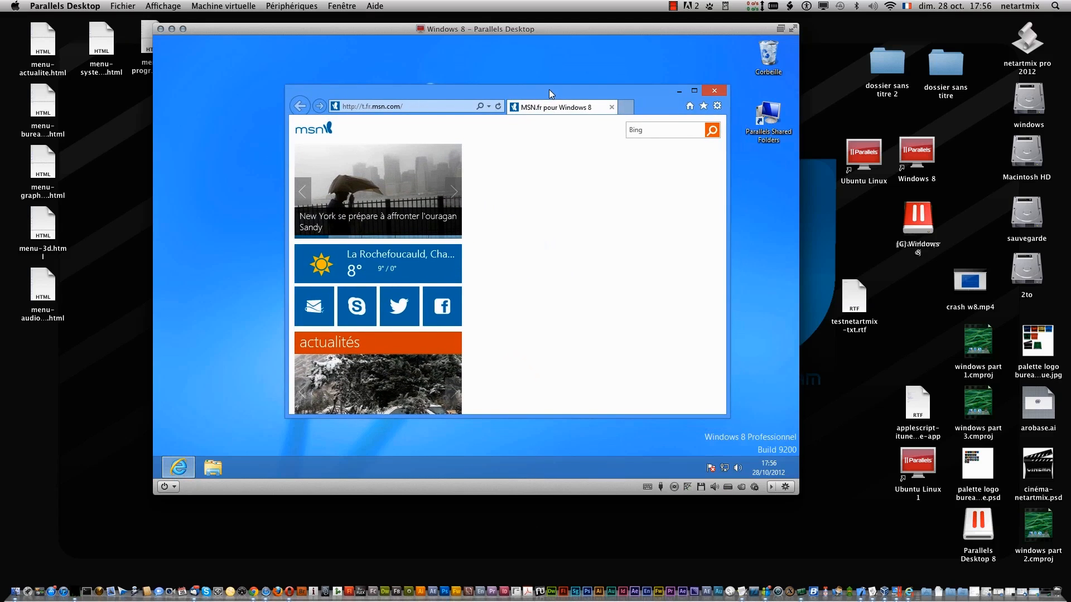
left_click(780, 30)
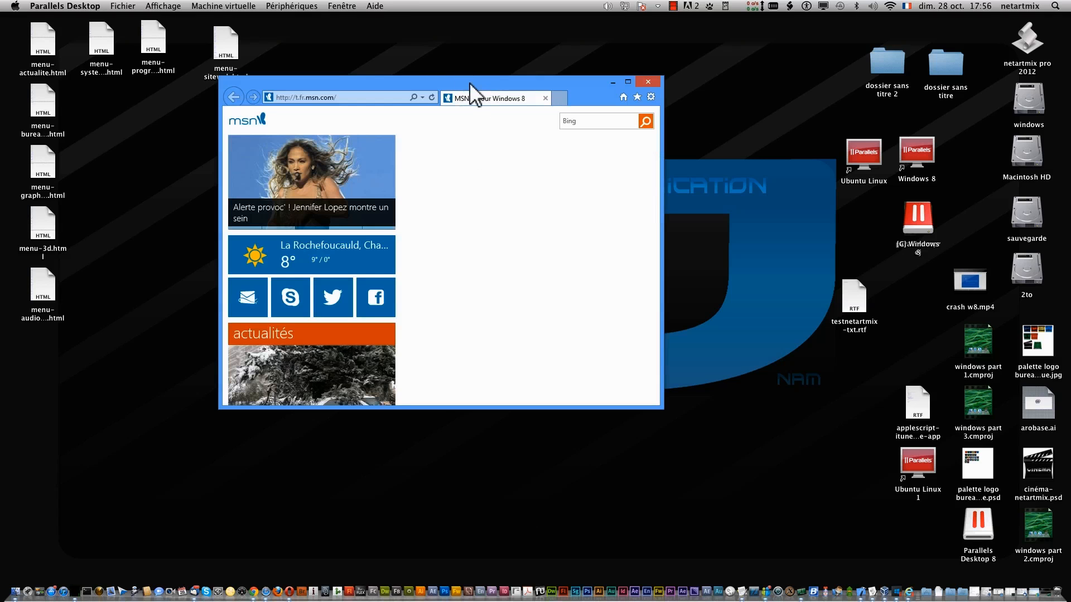
- Move the MSN browser window on the Mac desktop, then exit Coherence with Ctrl+Cmd+C
left_click_drag(472, 83, 454, 94)
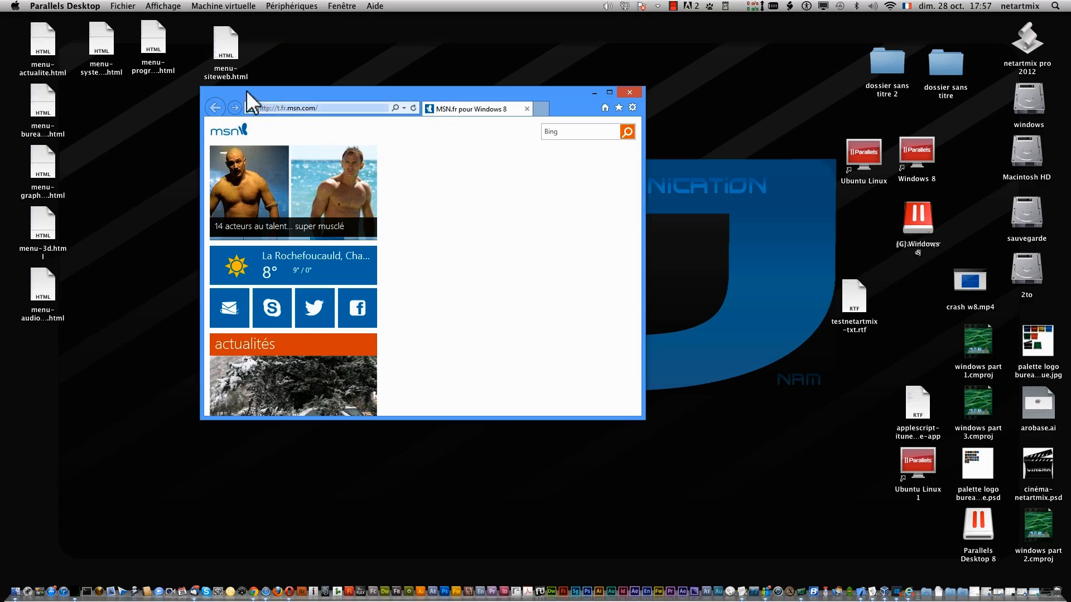
left_click(174, 7)
left_click(527, 66)
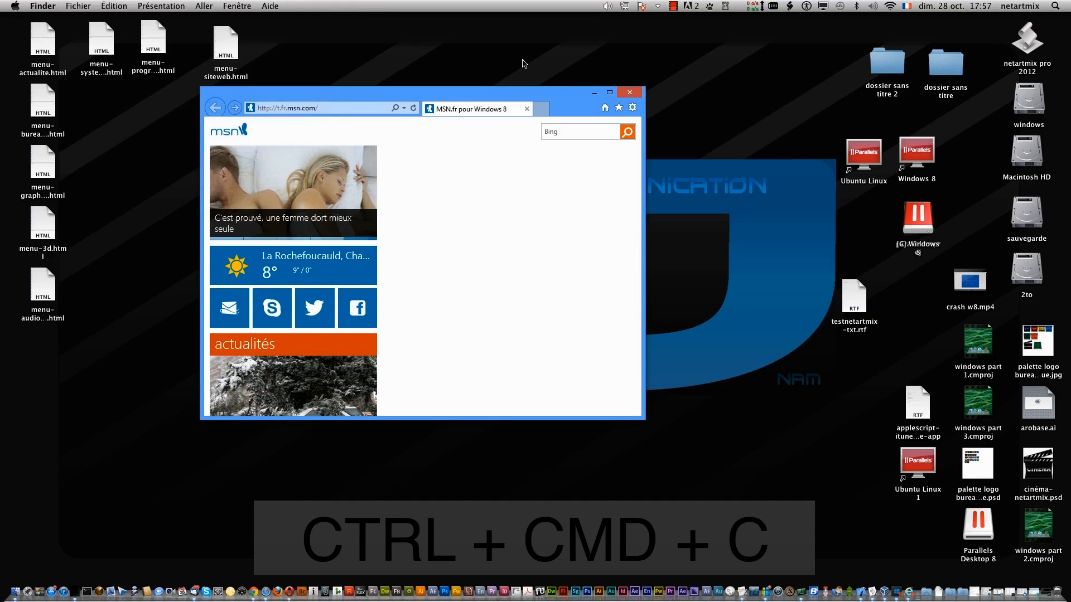
left_click(513, 96)
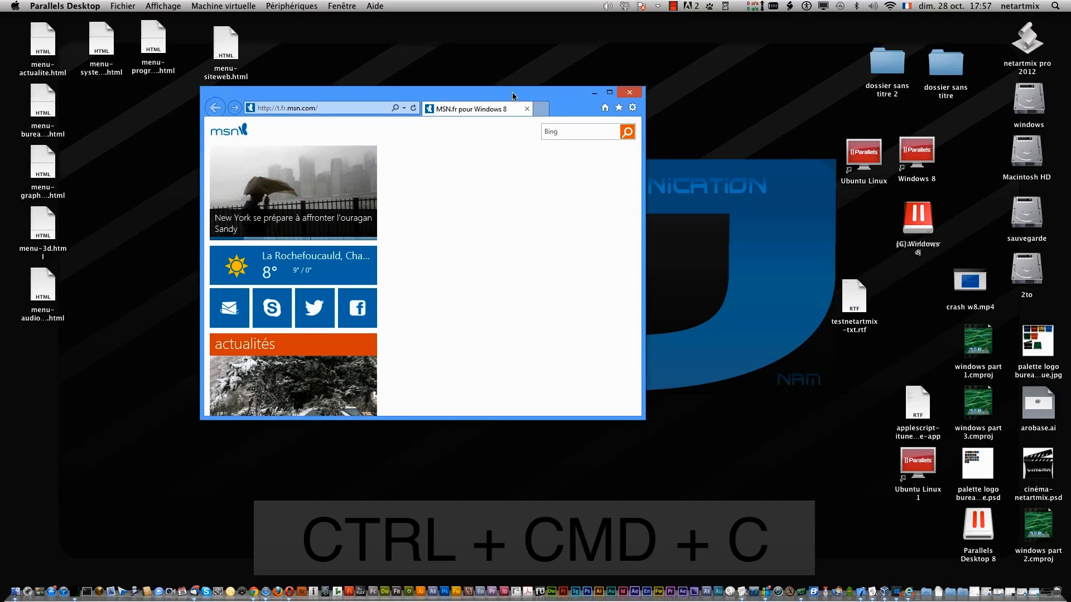
key("ctrl+super+c")
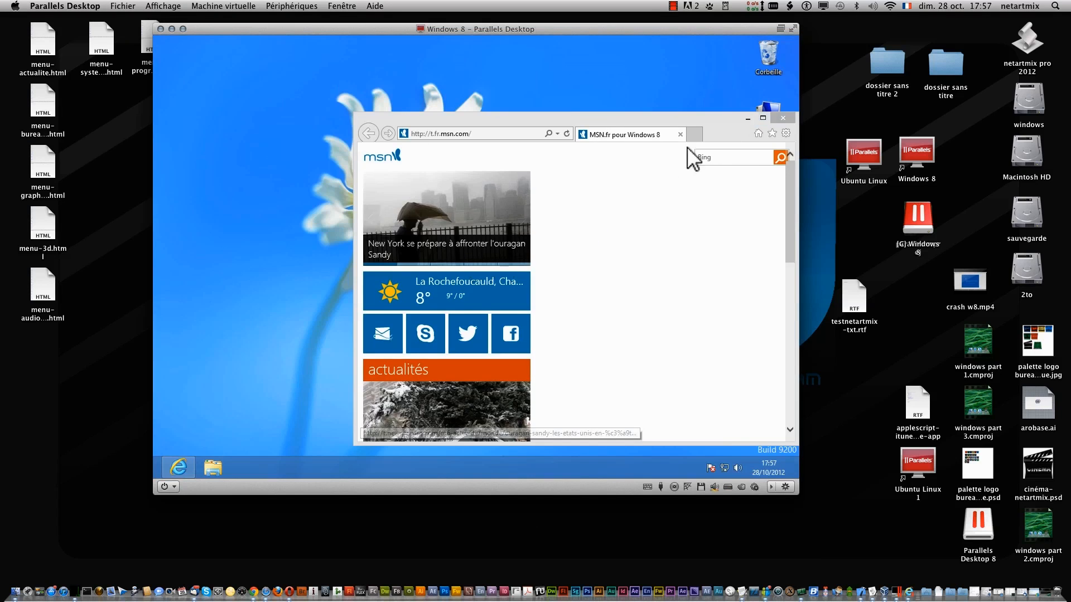
- Enter and exit full screen twice with Ctrl+Cmd+F, then close Internet Explorer on the desktop
mouse_move(798, 34)
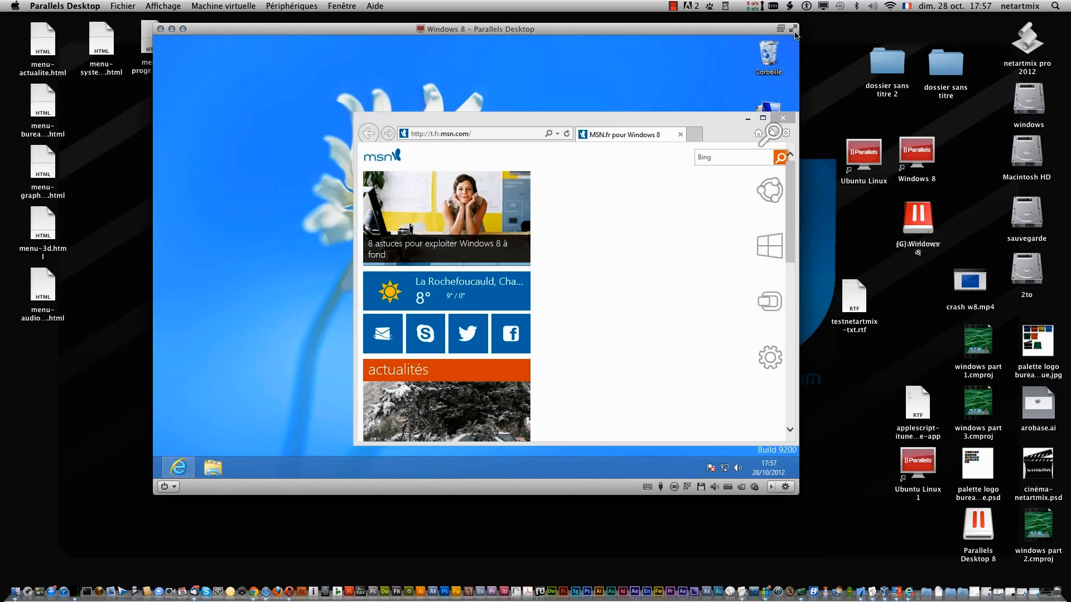
left_click(793, 30)
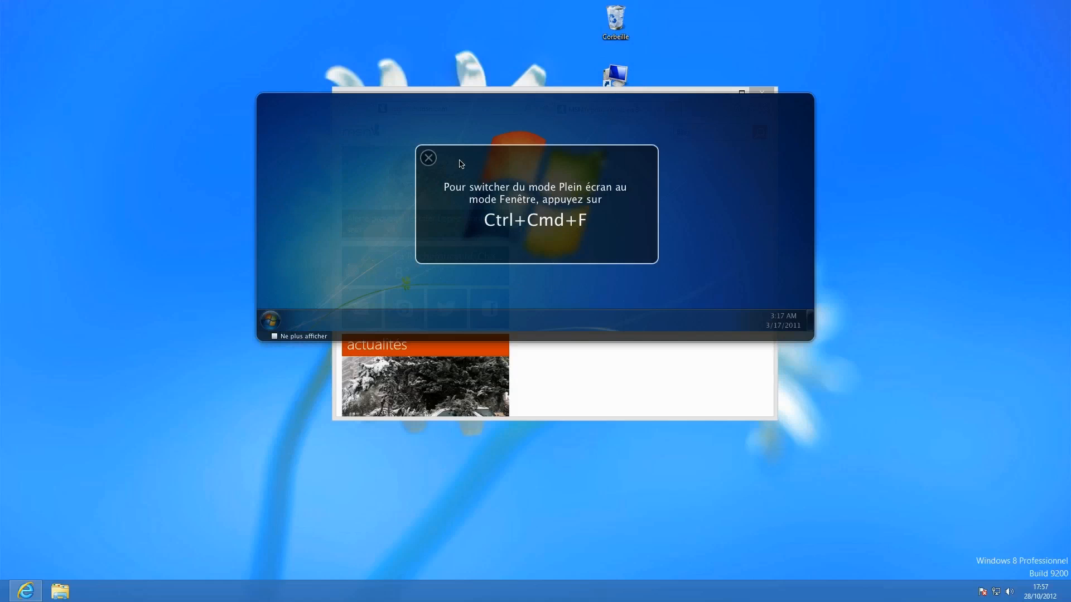
left_click(428, 158)
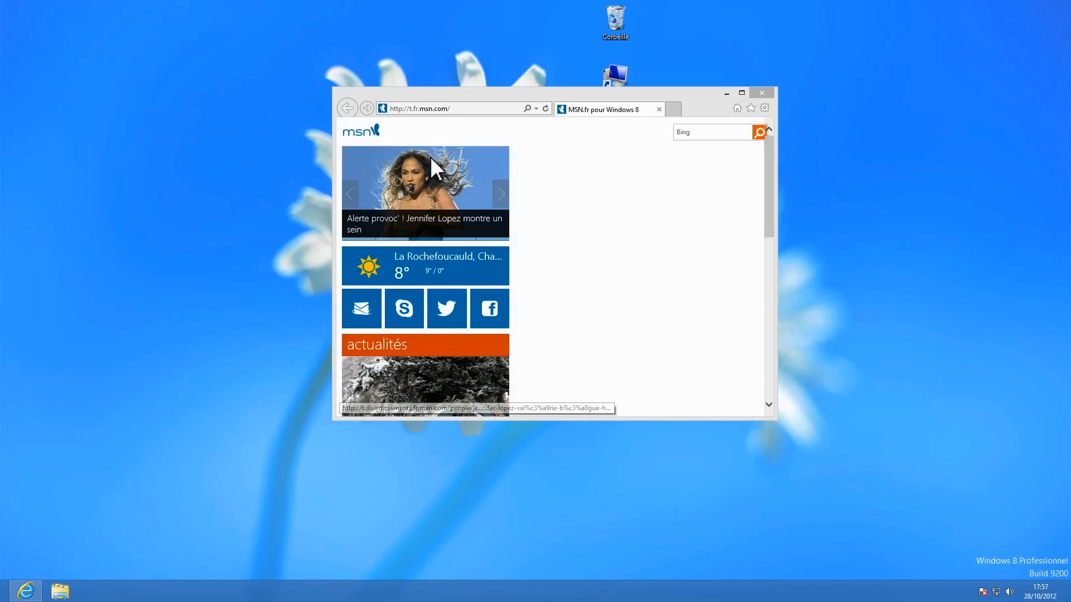
key("super+alt+Return")
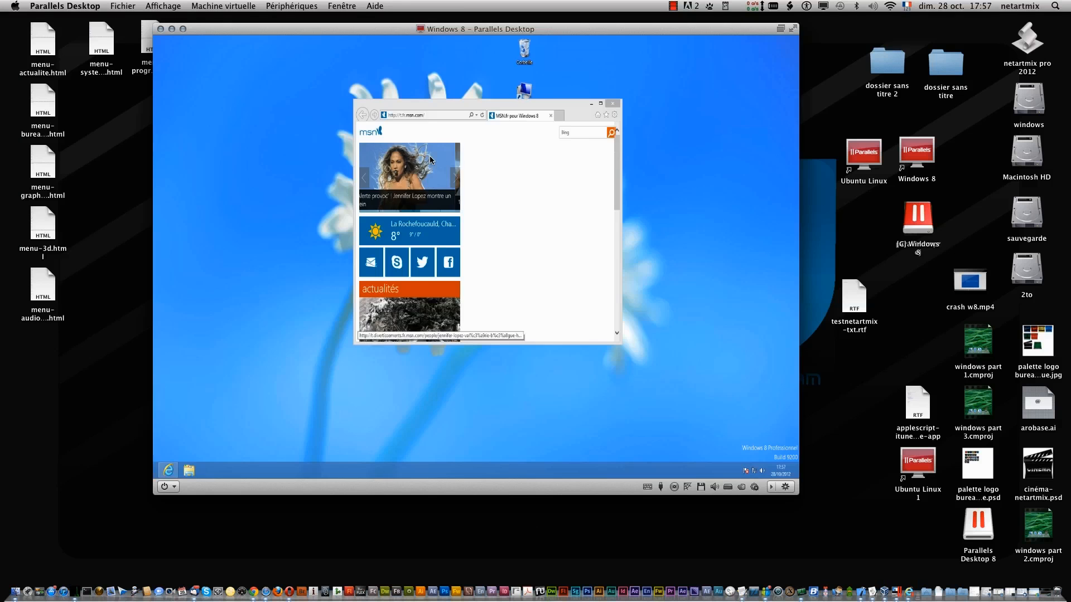
key("ctrl+super+f")
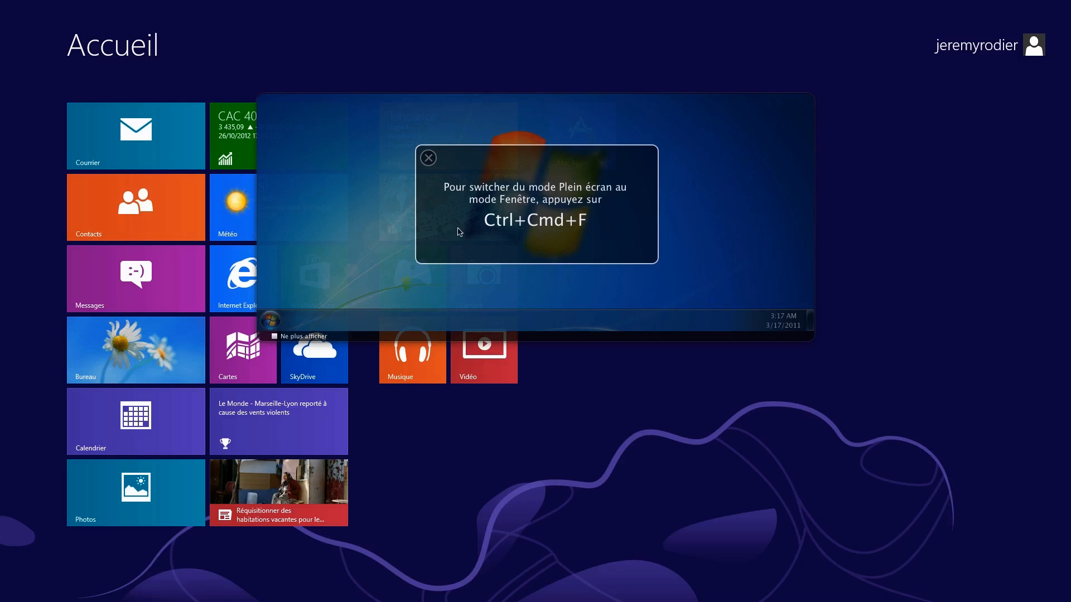
left_click(429, 157)
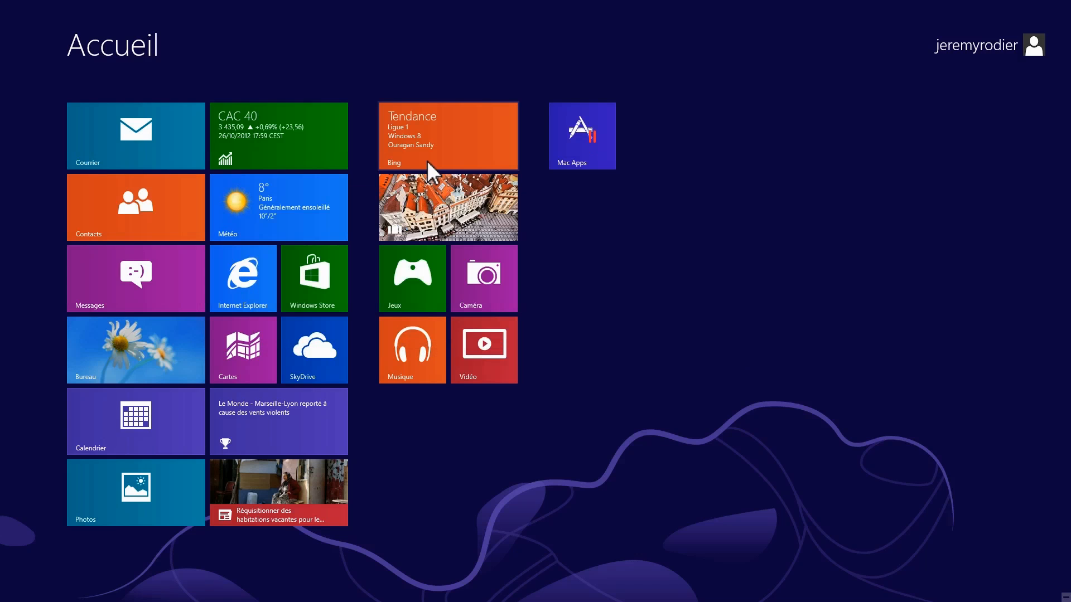
key("ctrl+super+f")
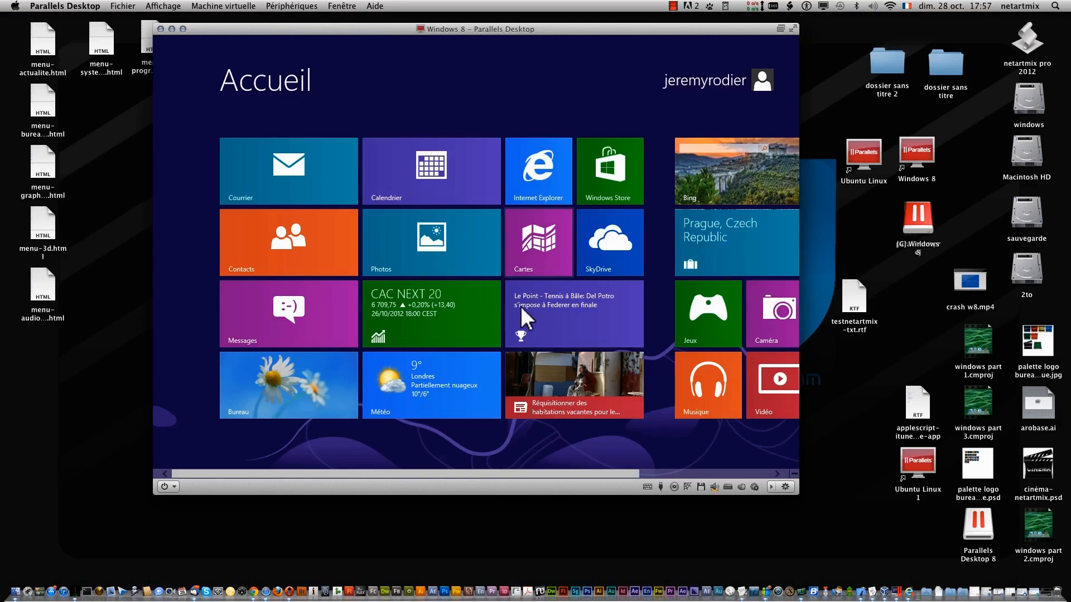
left_click(290, 369)
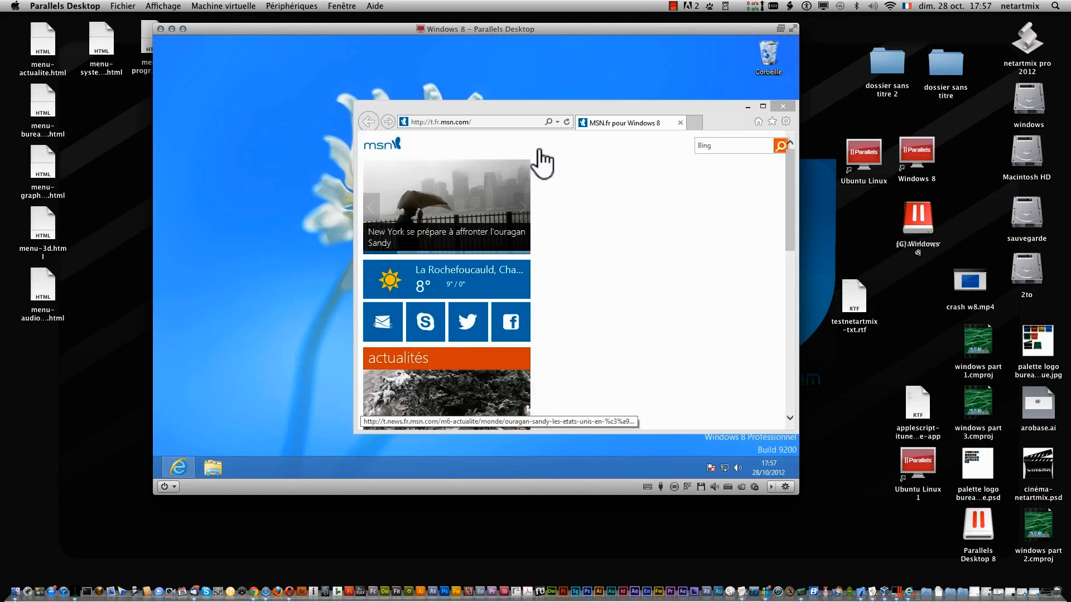
left_click(782, 106)
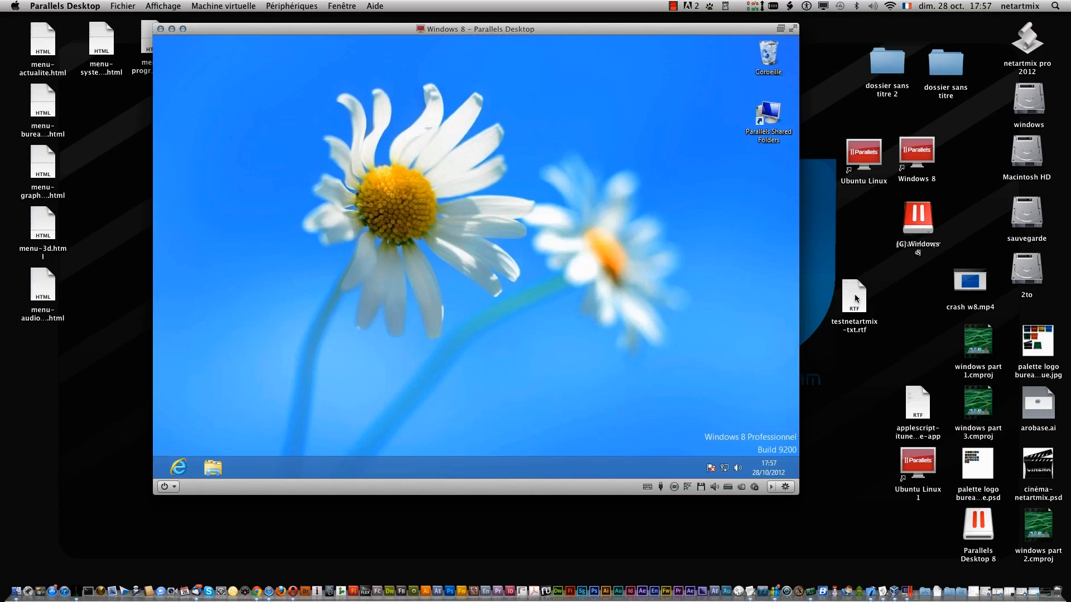
- Copy testnetartmix-txt.rtf onto the Windows 8 desktop and trash the Mac copy
left_click_drag(856, 299, 898, 299)
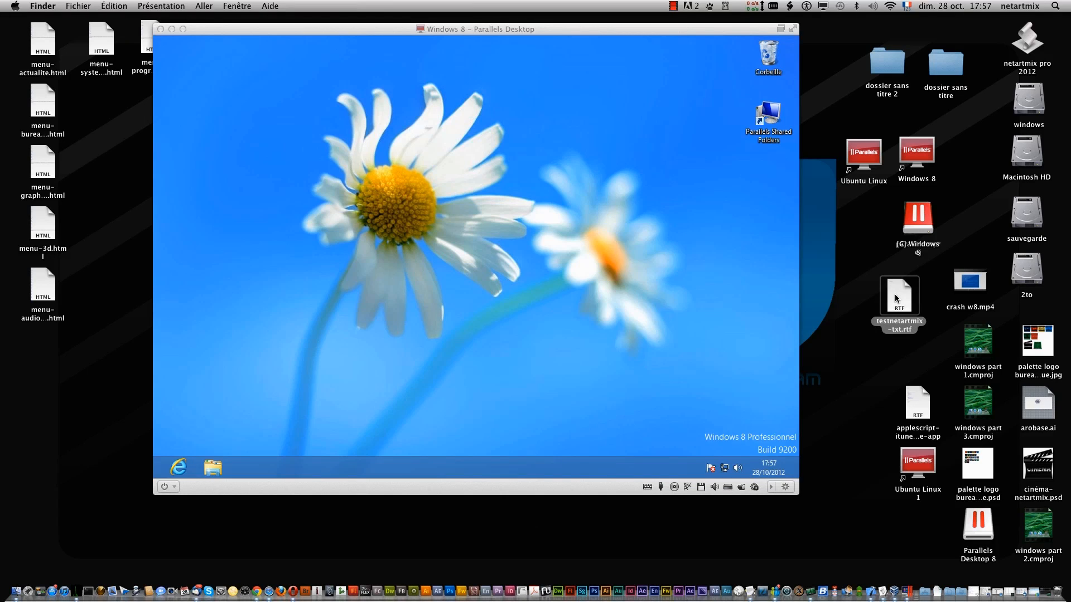
left_click_drag(896, 298, 432, 153)
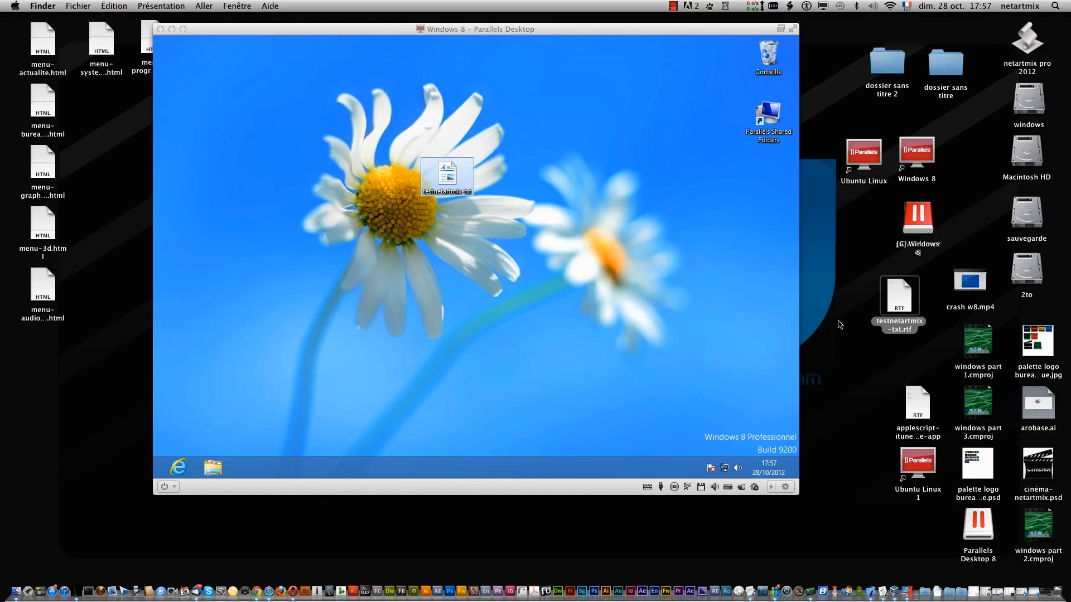
right_click(899, 302)
left_click(868, 333)
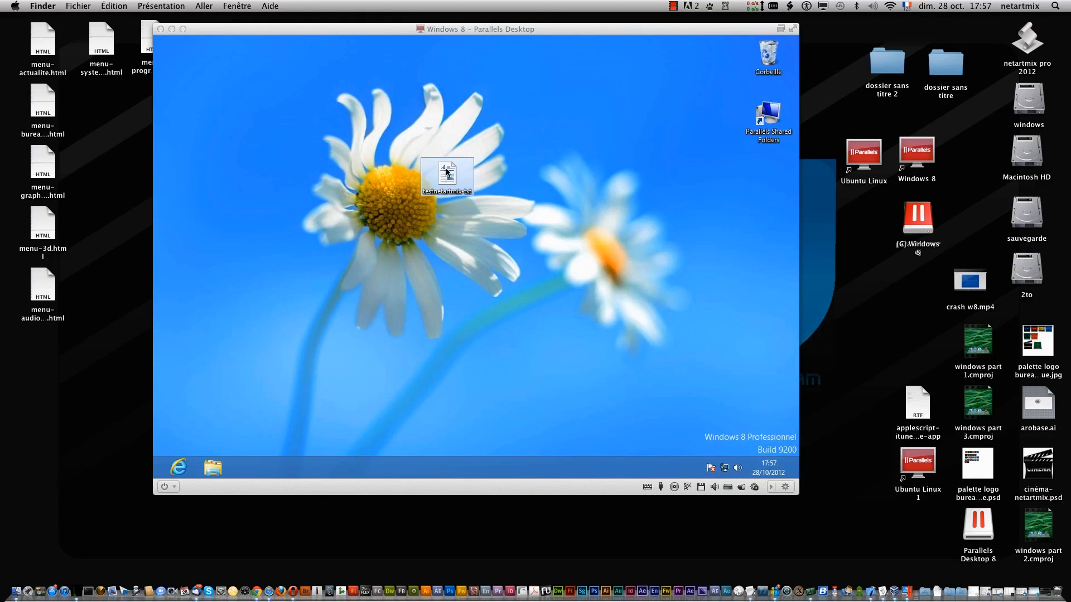
- Bring the Windows copy of testnetartmix-txt.rtf back to the Mac desktop and trash it
left_click_drag(446, 169, 884, 313)
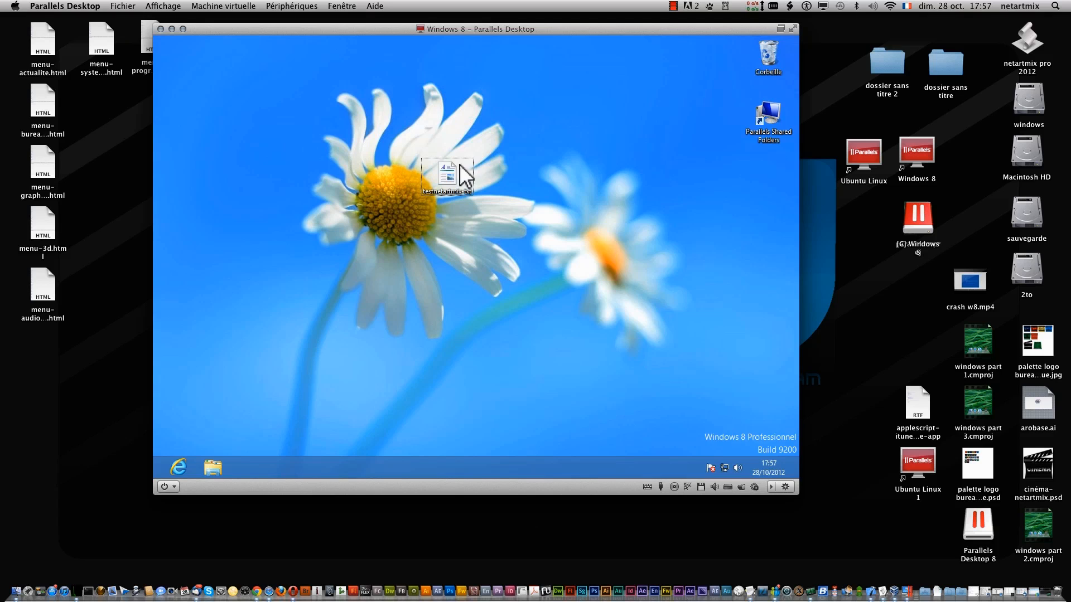
left_click_drag(461, 173, 874, 304)
left_click_drag(921, 535, 869, 297)
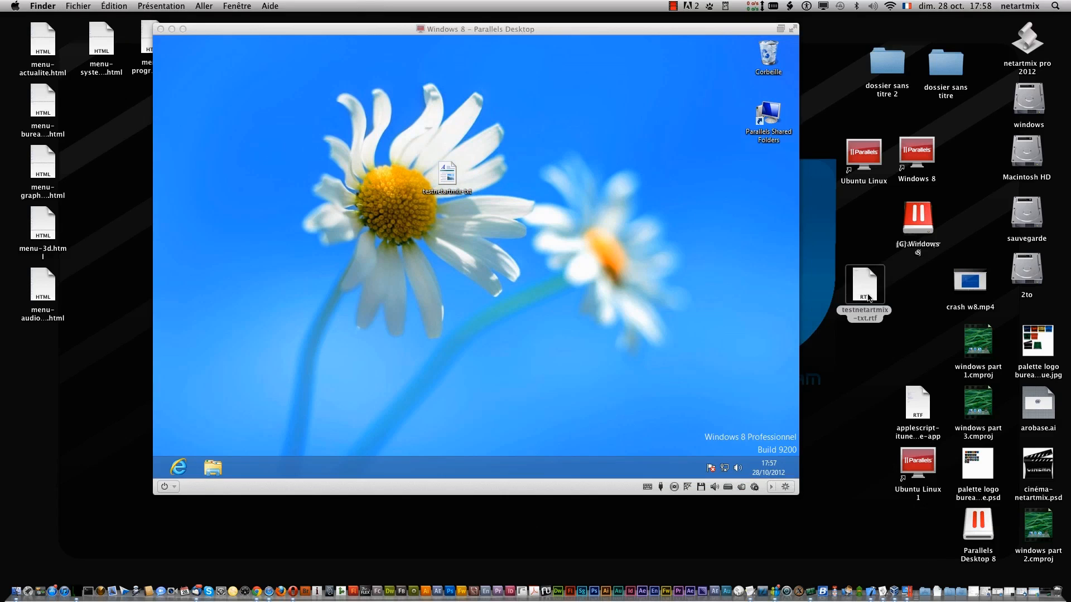
right_click(864, 291)
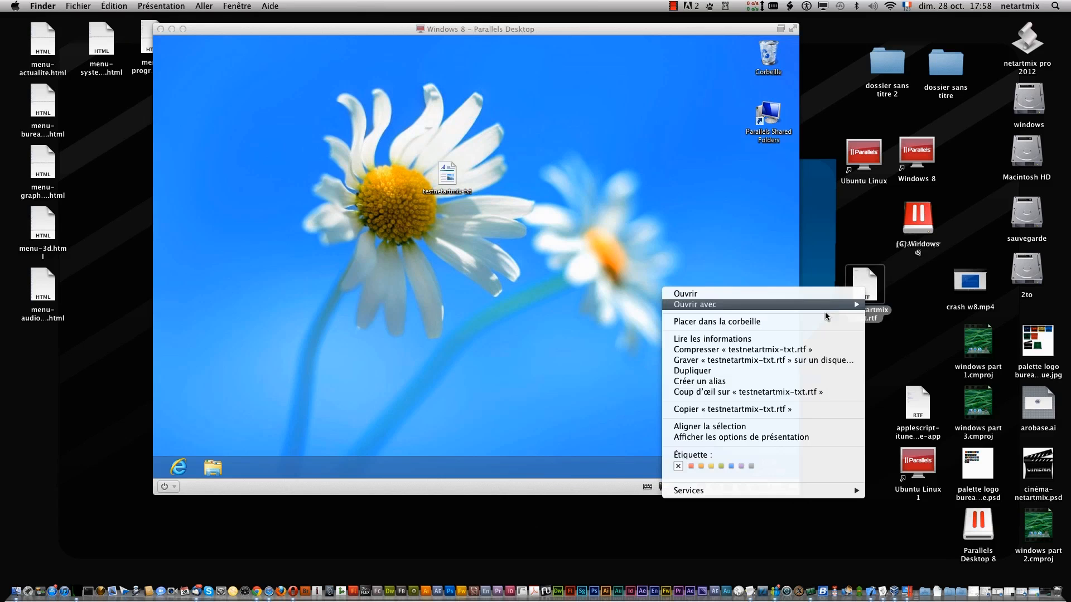
left_click(826, 322)
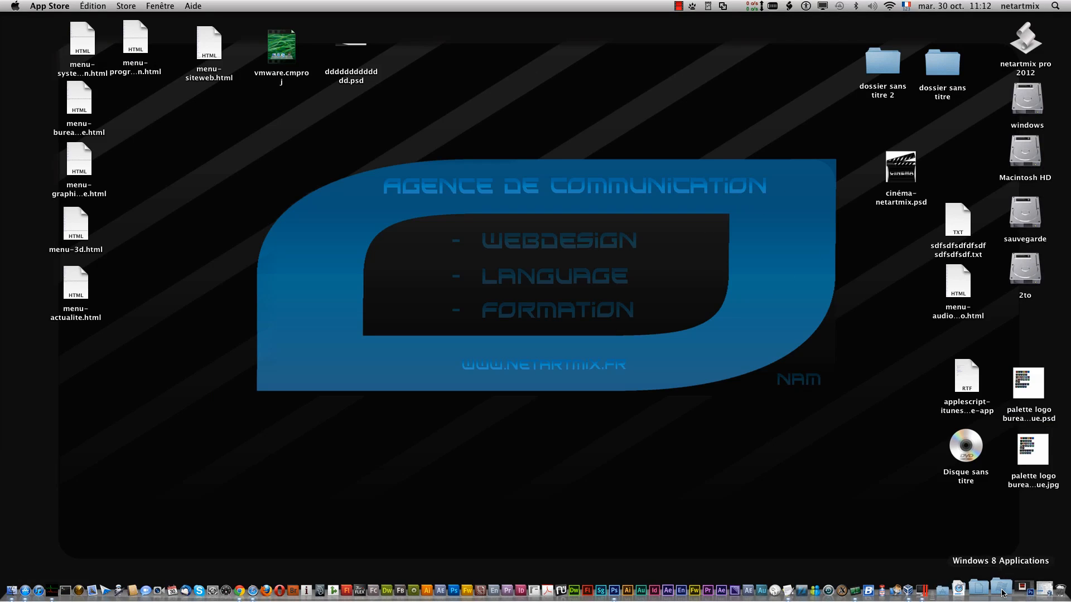
- Show the VM list from the Dock, open Windows 8's Jeux folder, and postpone activation
right_click(945, 585)
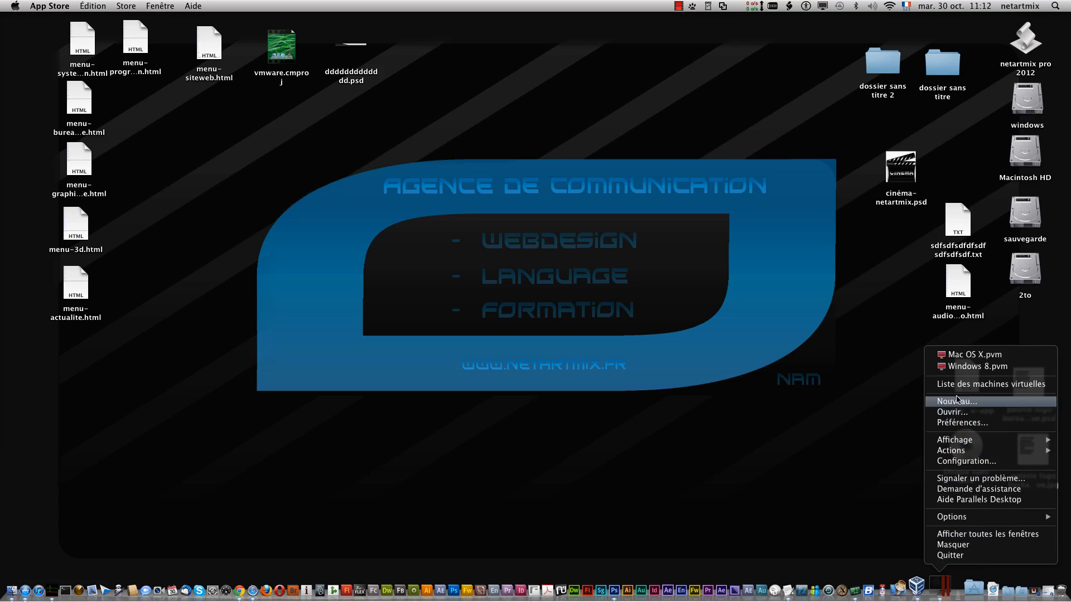
left_click(948, 383)
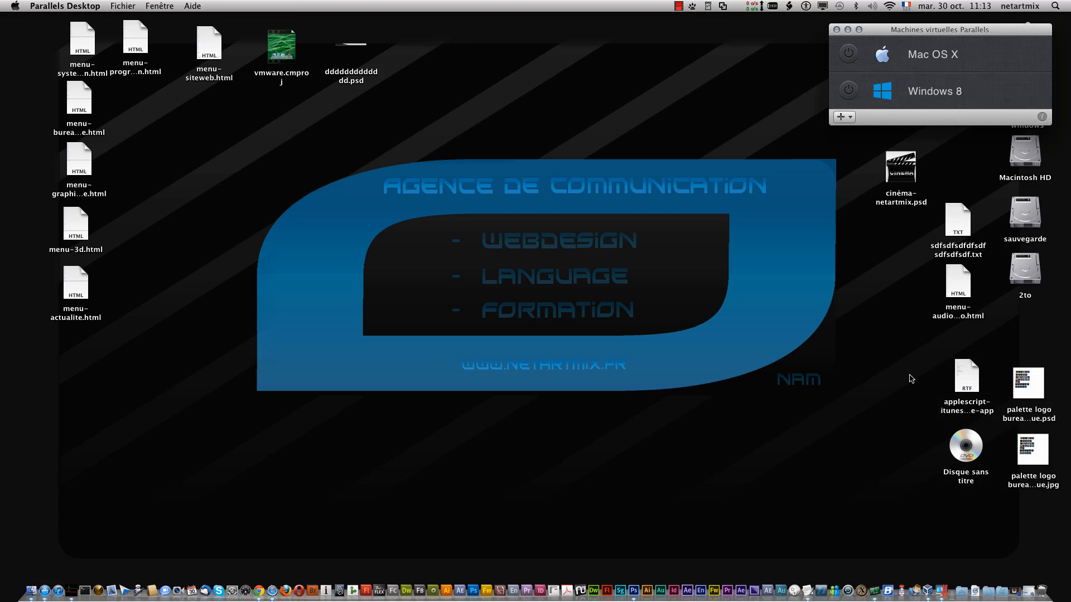
left_click(889, 538)
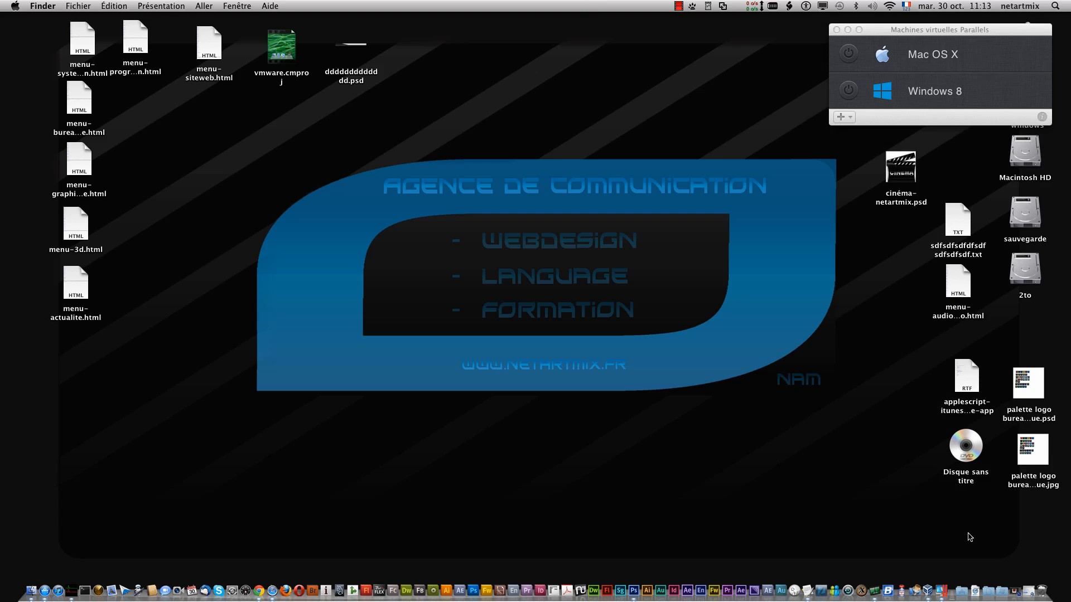
left_click(1001, 590)
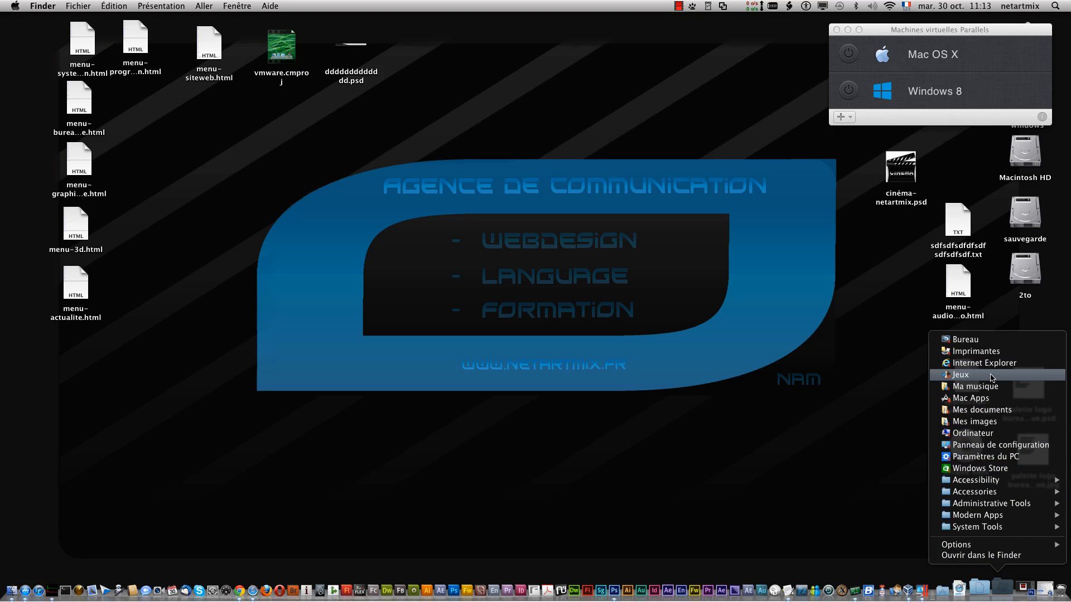
left_click(992, 375)
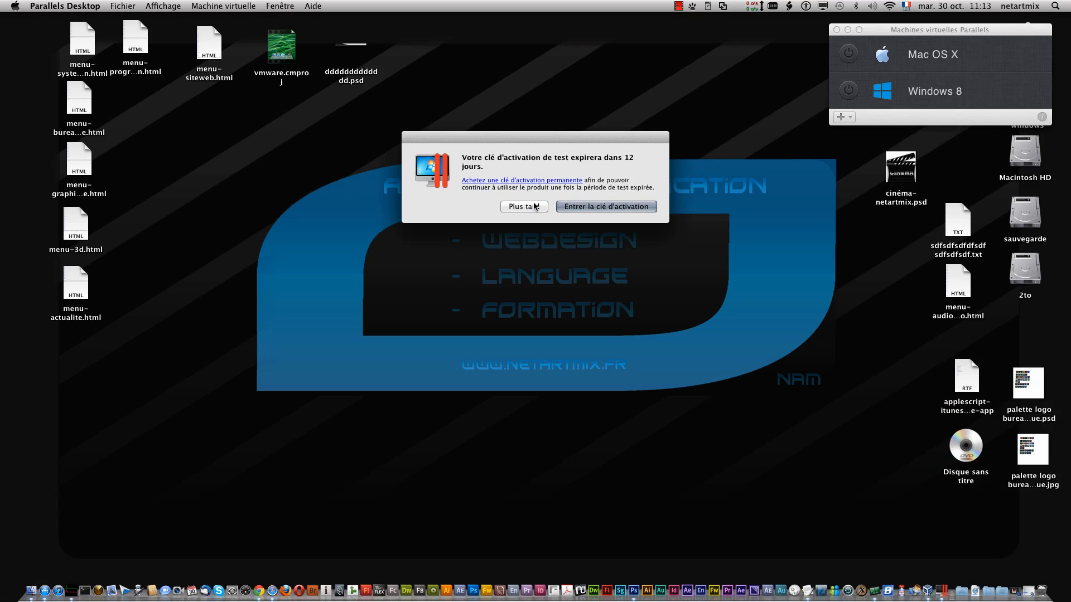
left_click(523, 206)
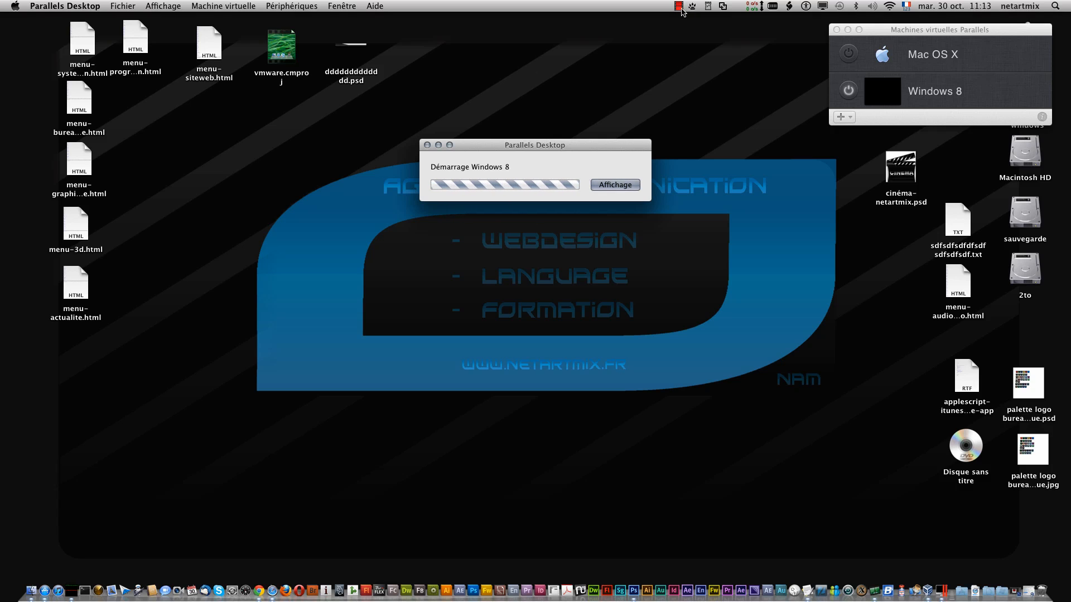
- Choose custom games settings with manual update checks, accept them, and close the empty Jeux window
left_click(678, 6)
left_click(692, 30)
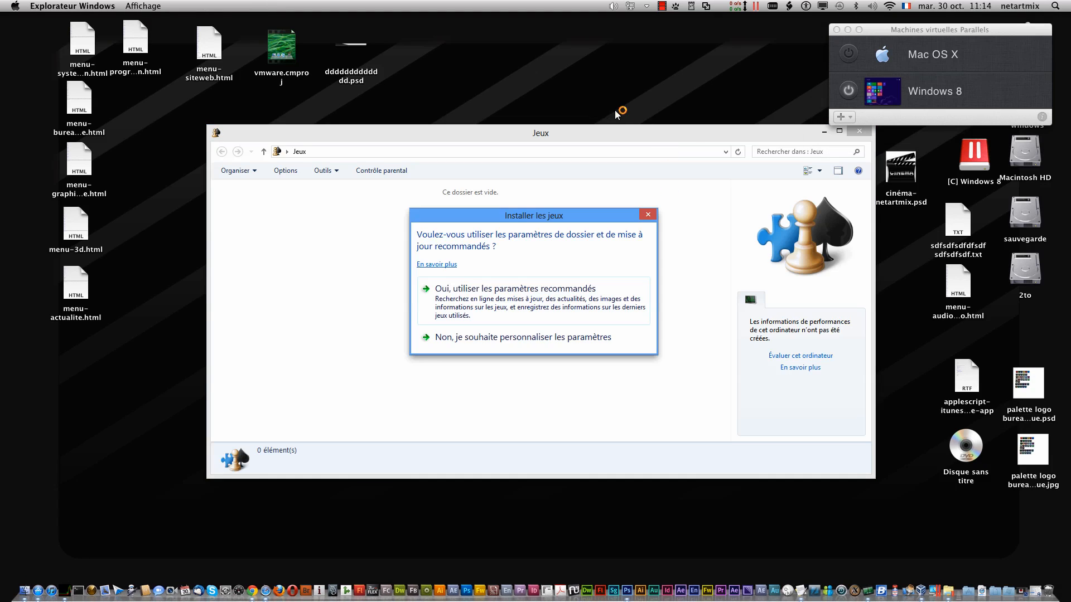
left_click(651, 215)
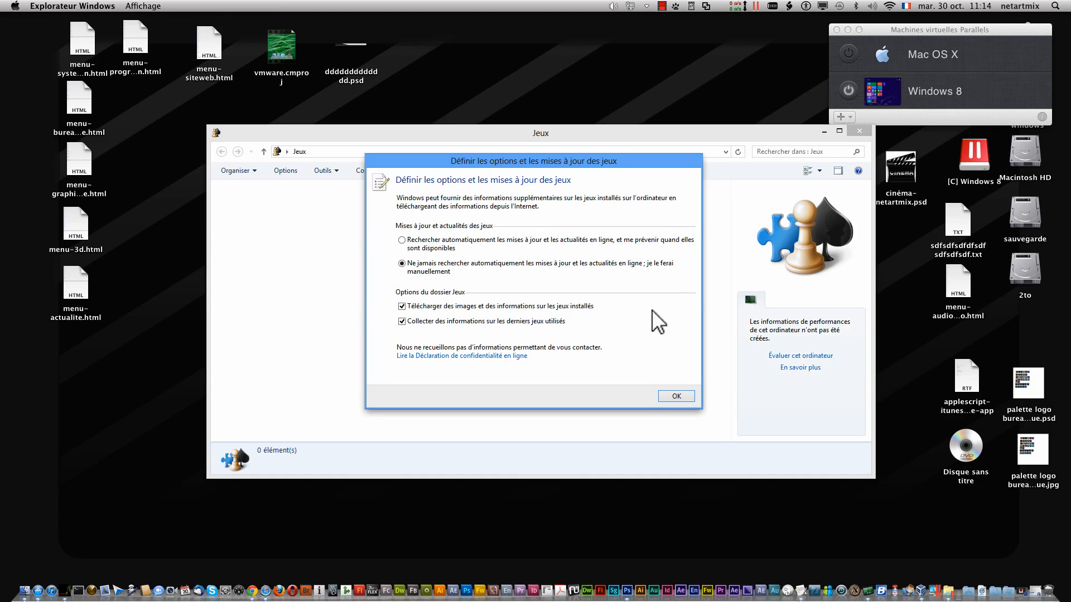
left_click(681, 397)
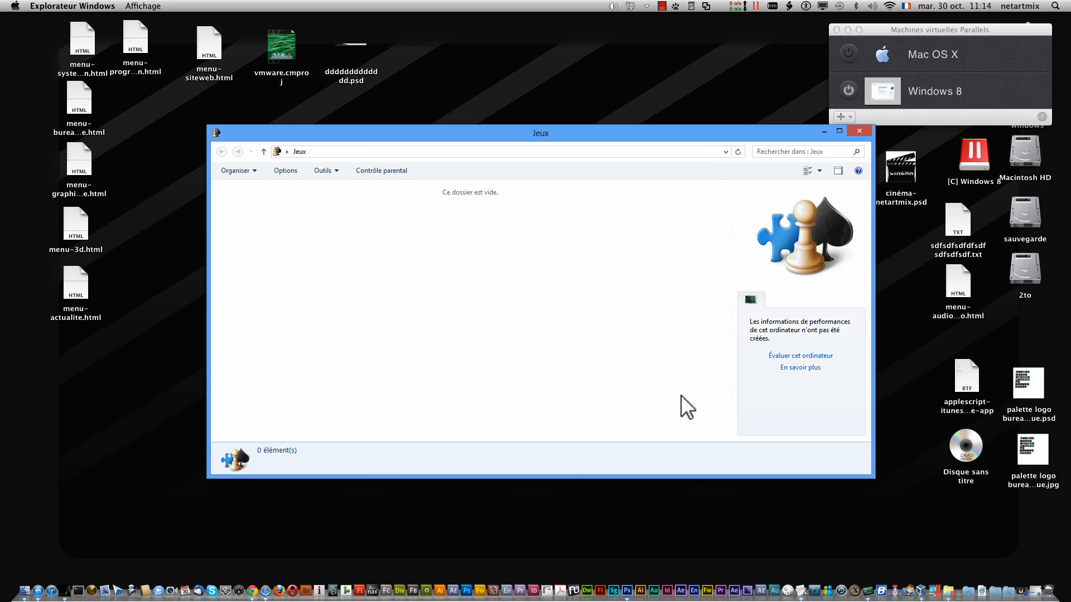
left_click(858, 131)
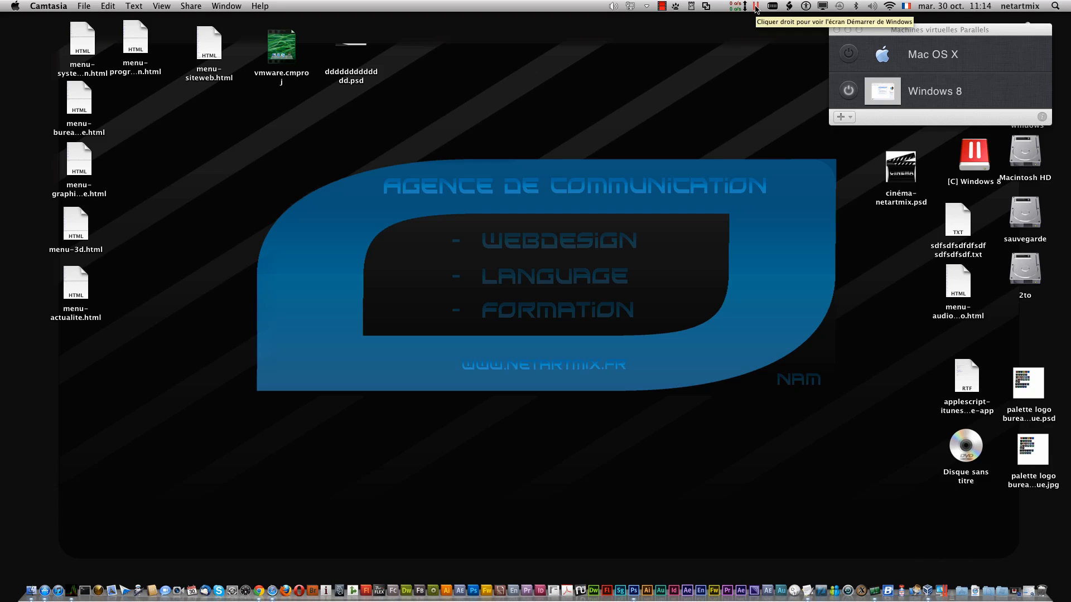
- Quit Coherence from the Parallels menu-bar icon and open the Windows notification-area icon settings
left_click(755, 8)
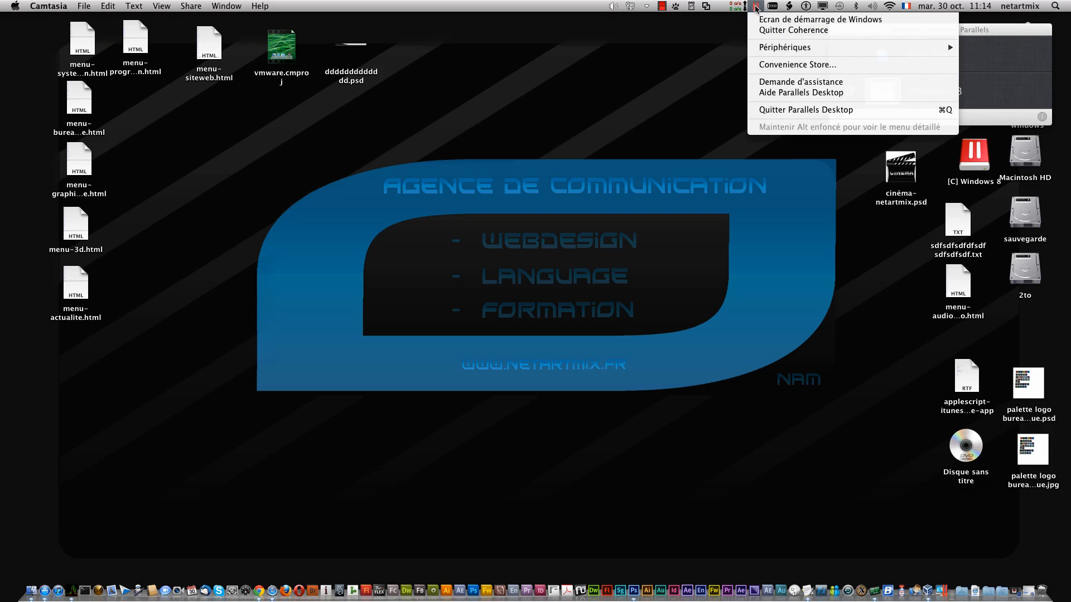
left_click(786, 32)
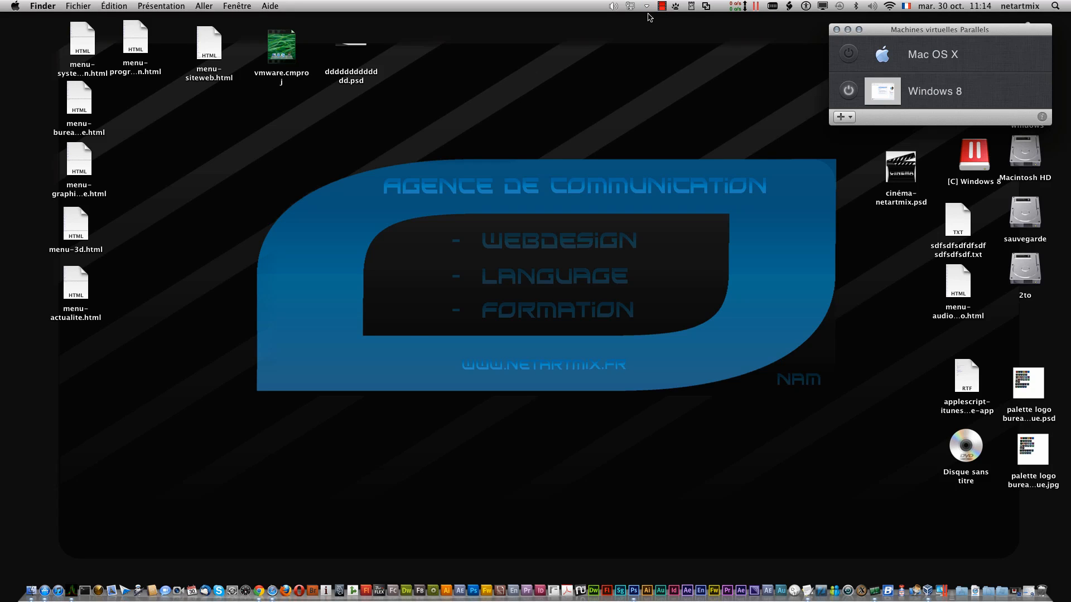
left_click(647, 6)
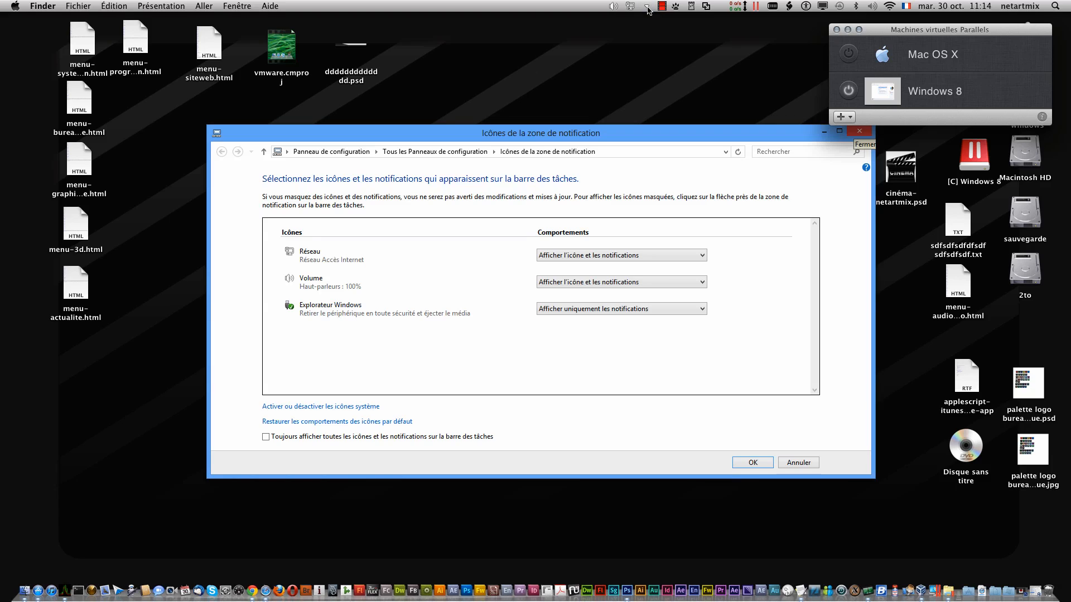
- Close the notification-area icons window, shift the VM list left, and show the Windows volume control
left_click(859, 132)
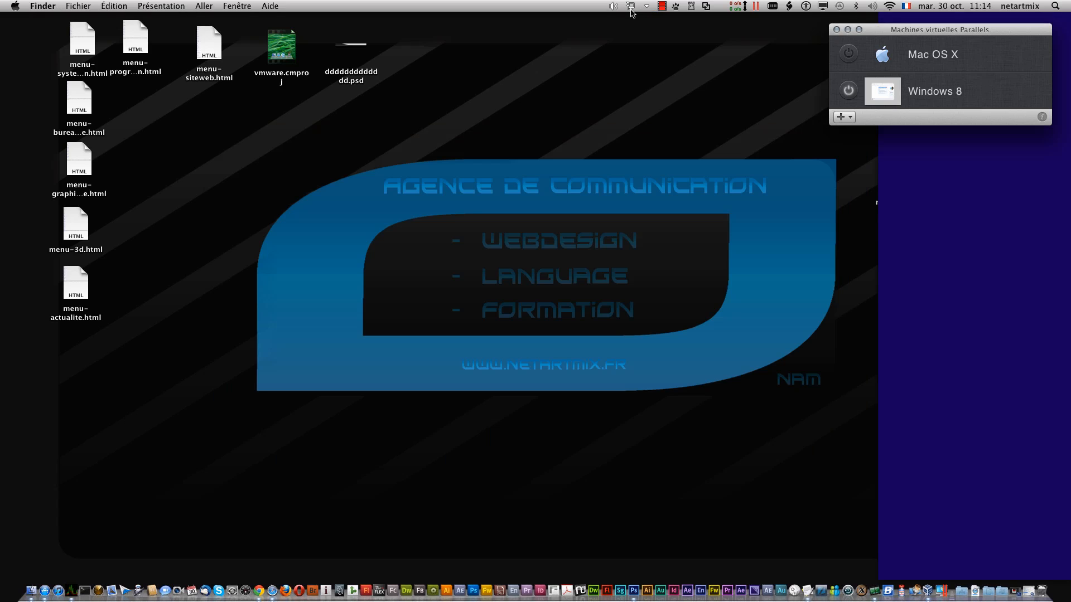
left_click_drag(915, 33, 625, 34)
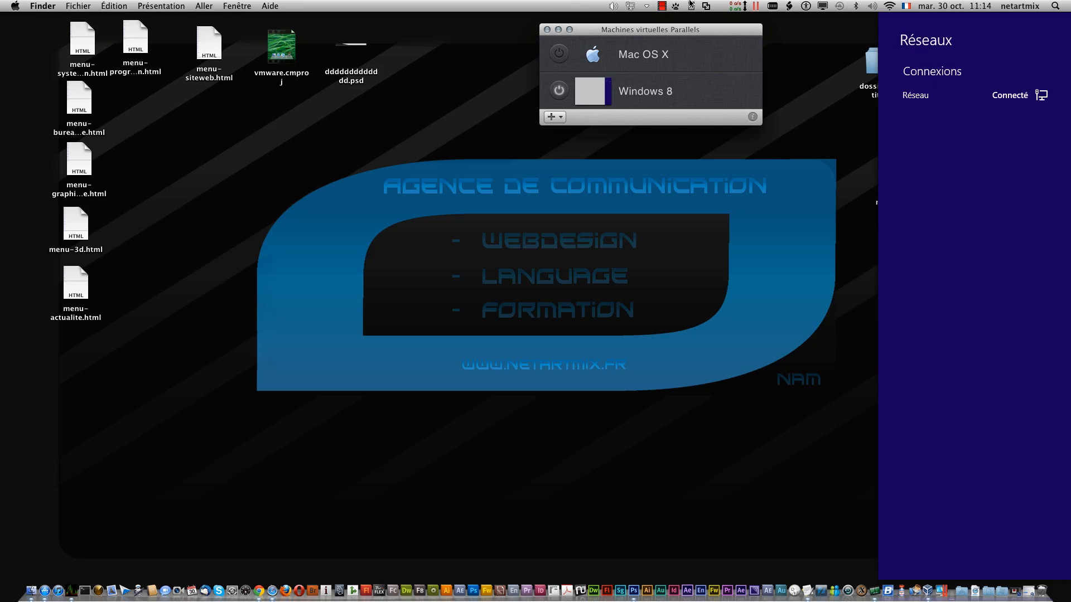
left_click(613, 5)
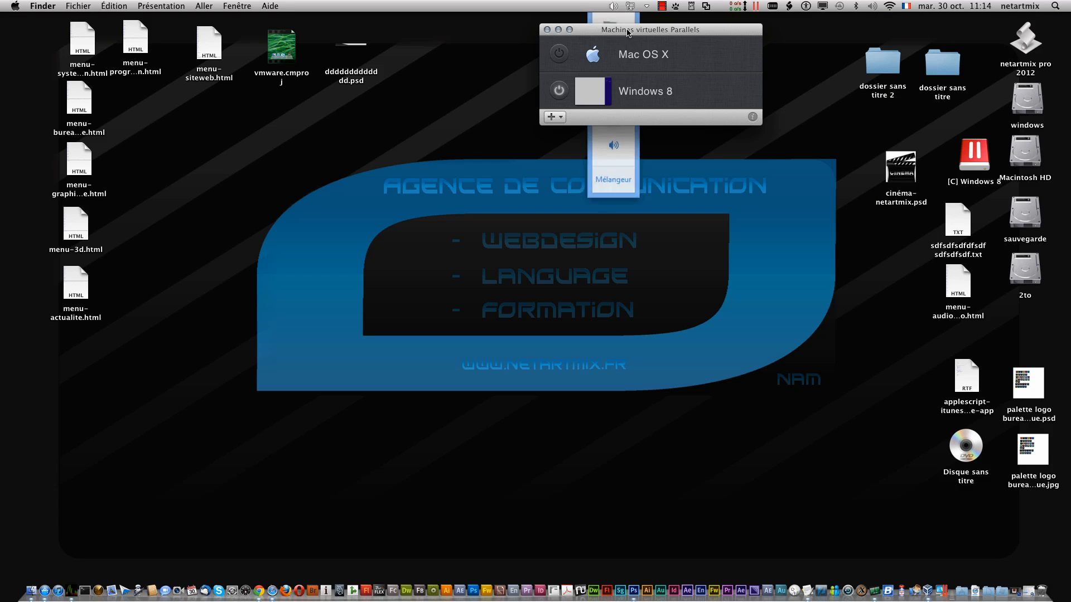
left_click_drag(652, 33, 771, 42)
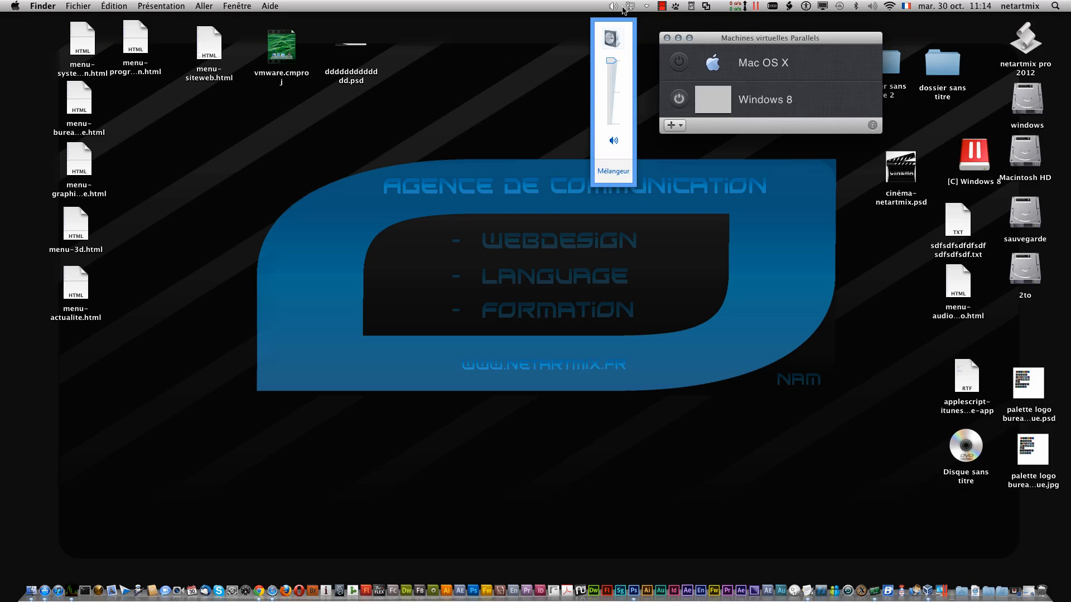
- Close the volume control and dismiss the Parallels menu without choosing anything
left_click(613, 5)
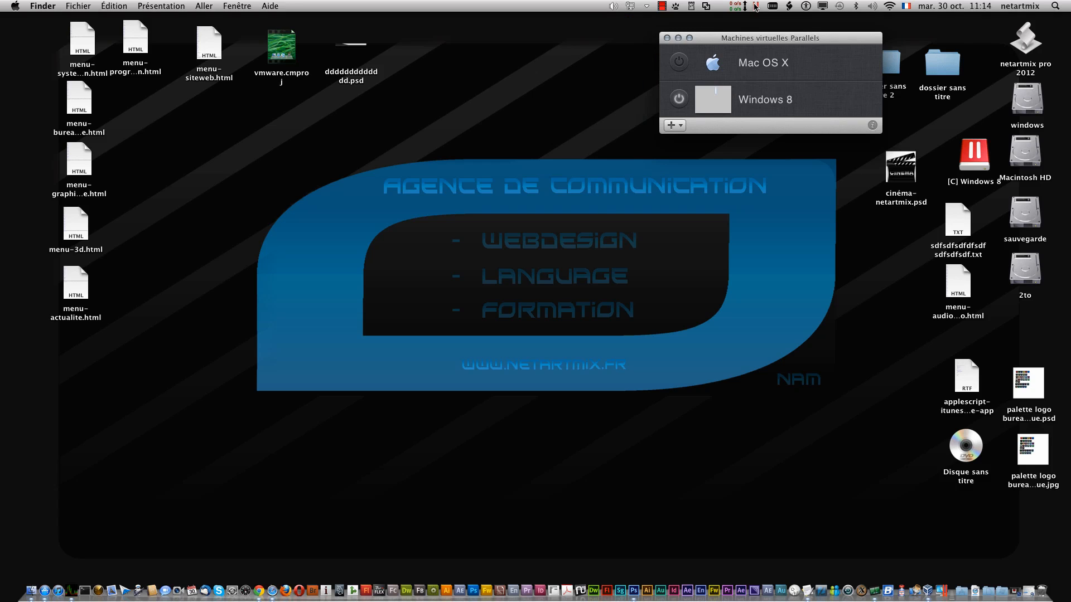
left_click(755, 6)
mouse_move(789, 46)
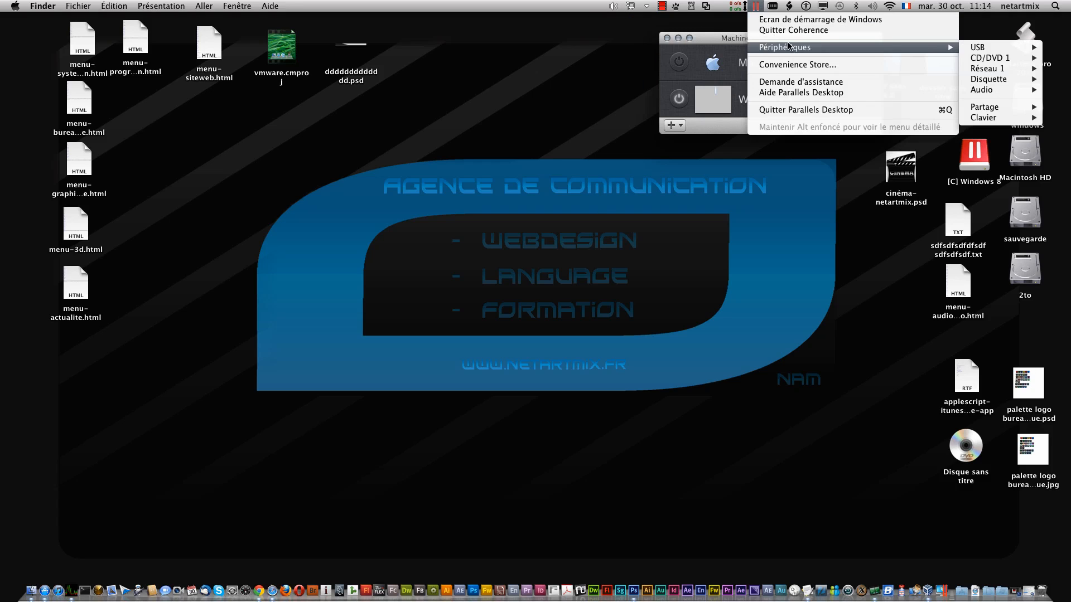
left_click(805, 314)
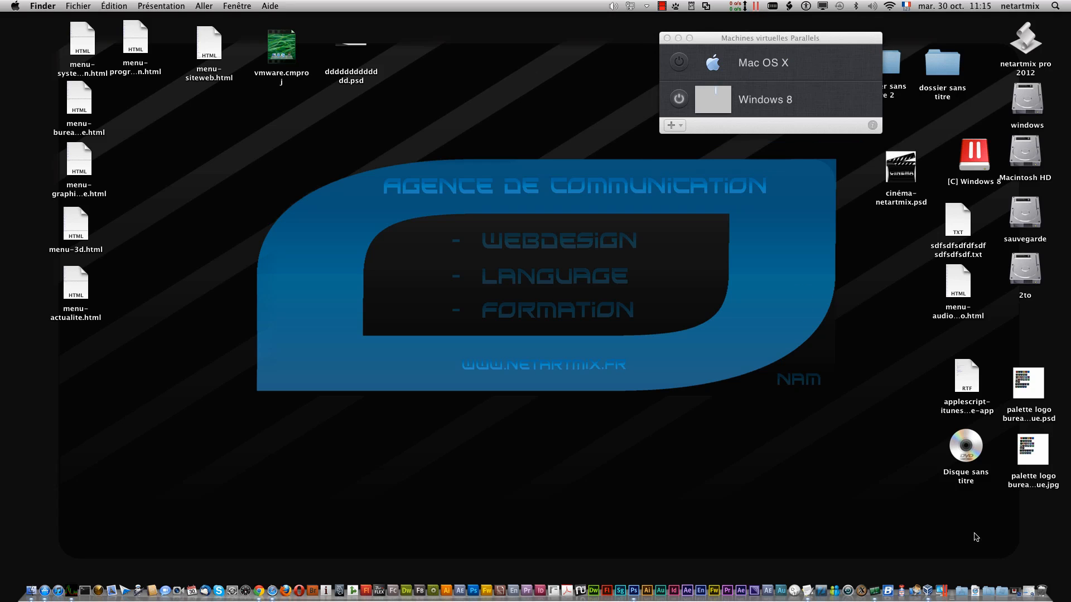
left_click(1002, 586)
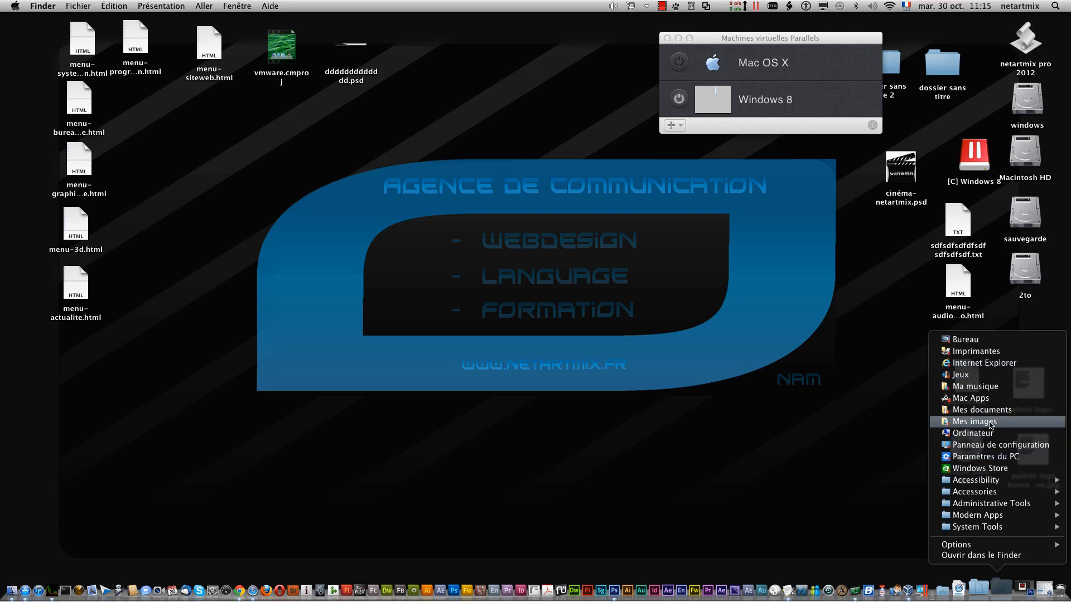
left_click(998, 462)
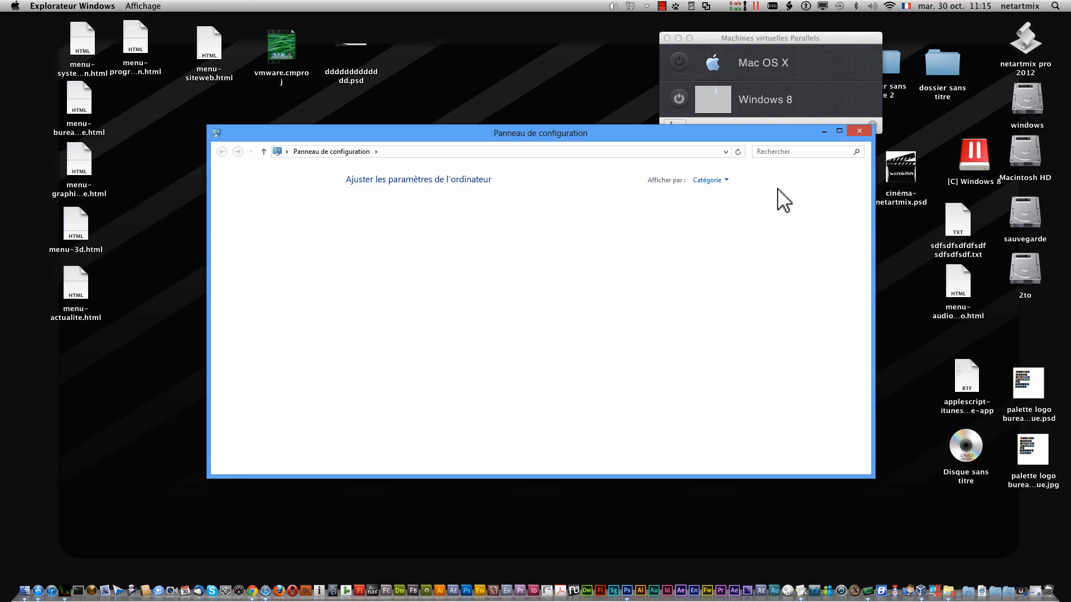
left_click(852, 132)
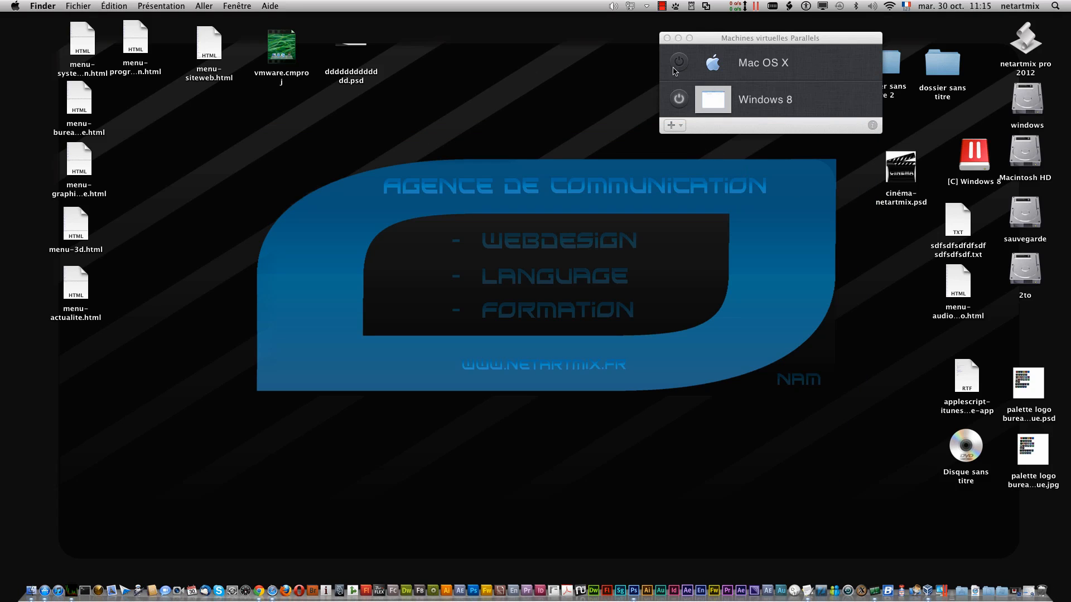
left_click(677, 63)
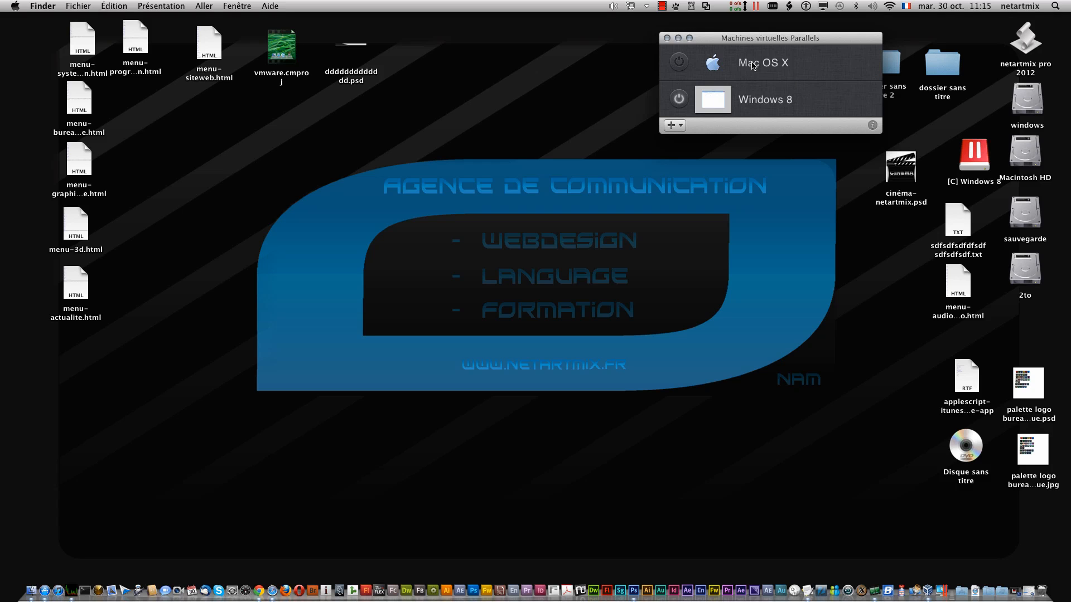
- Open the Mac OS X machine's window and give it a purple label in the VM list
double_click(743, 65)
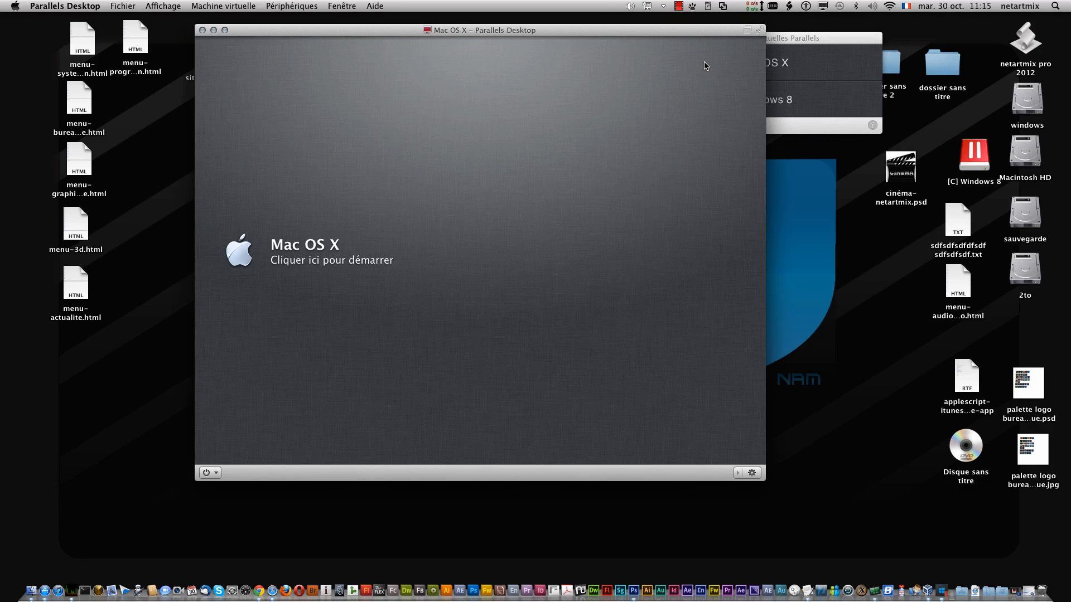
left_click_drag(789, 41, 848, 56)
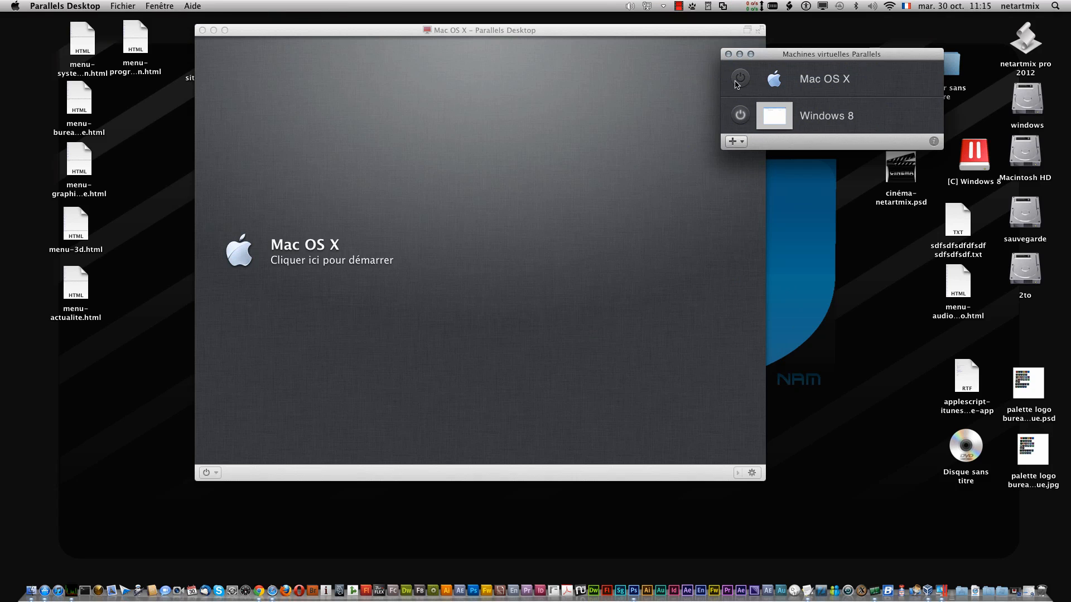
right_click(807, 80)
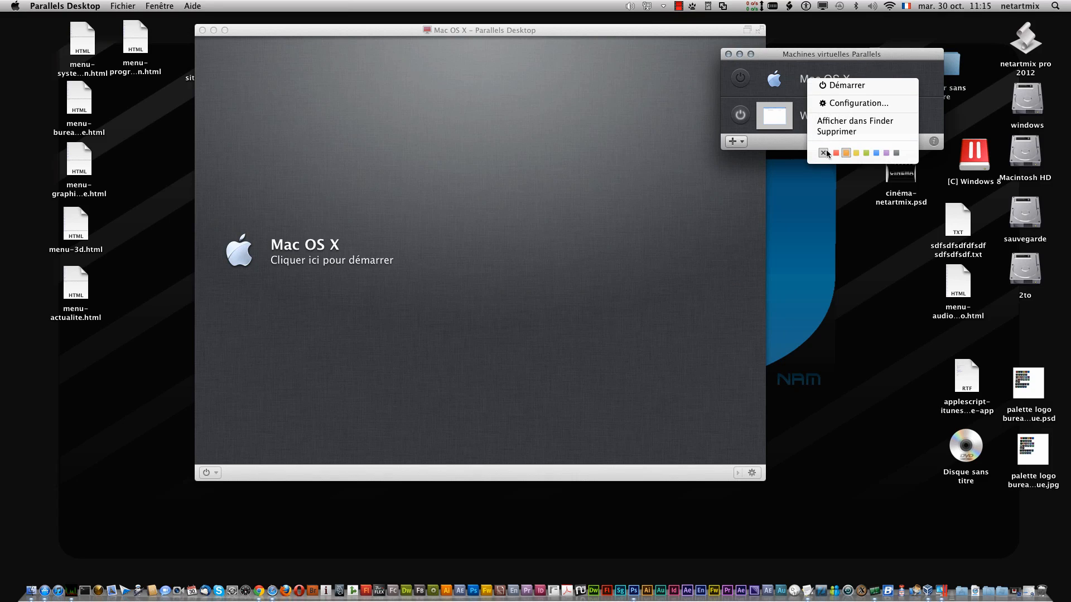
left_click(887, 153)
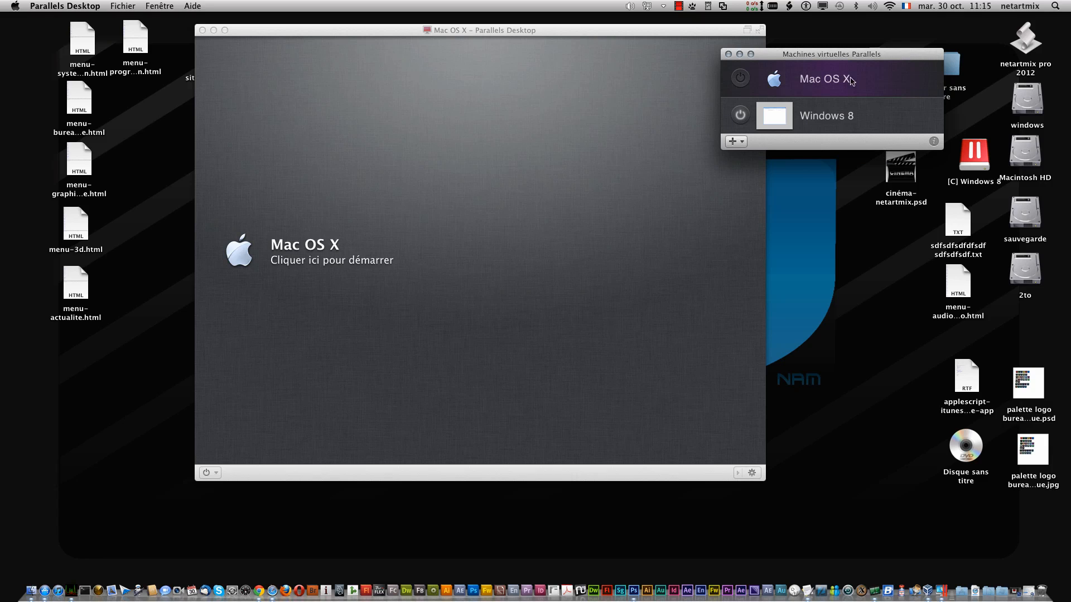
- Start the Mac OS X virtual machine and postpone the trial activation reminder
left_click_drag(788, 53, 898, 29)
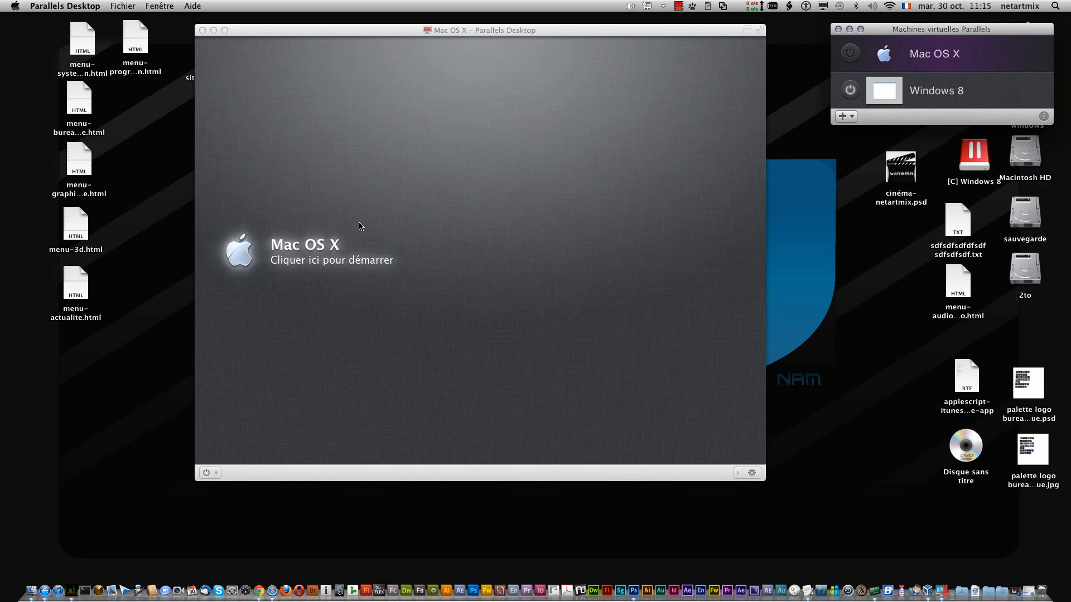
left_click(248, 257)
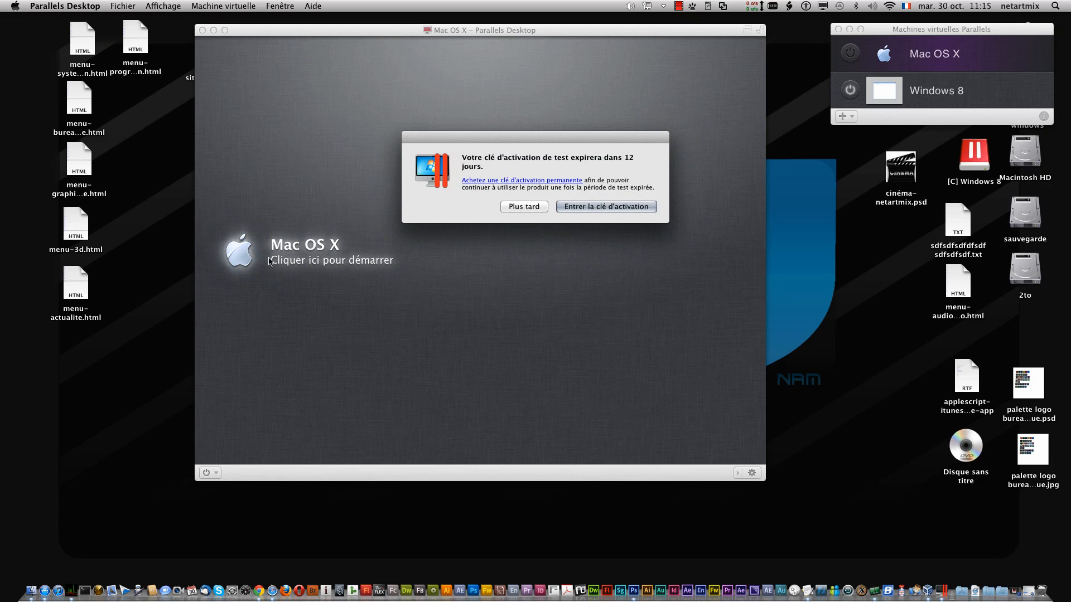
left_click(529, 207)
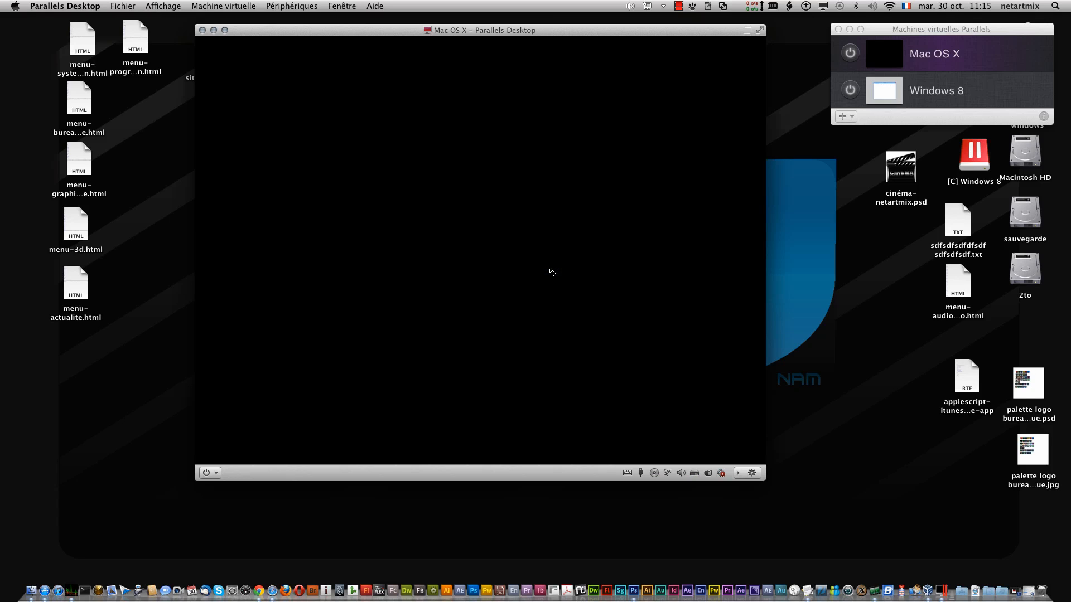
left_click(850, 116)
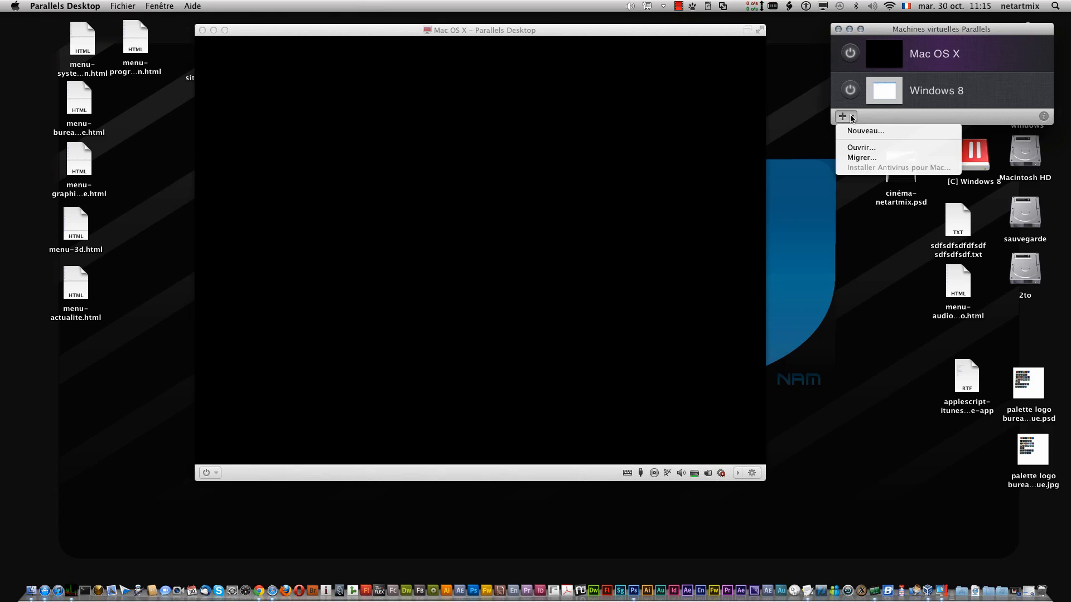
left_click(860, 132)
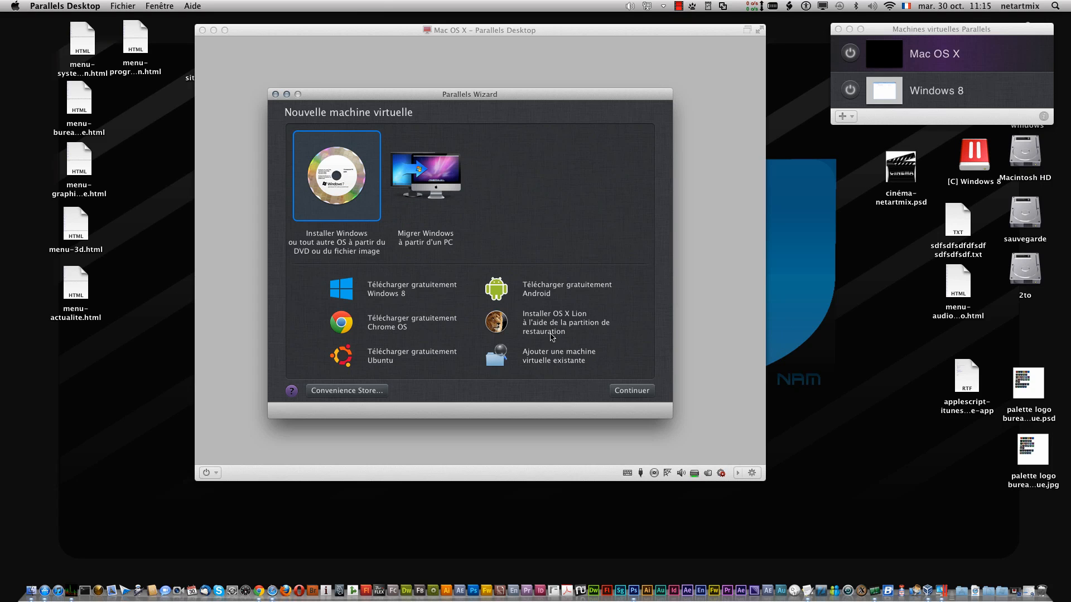
left_click(535, 323)
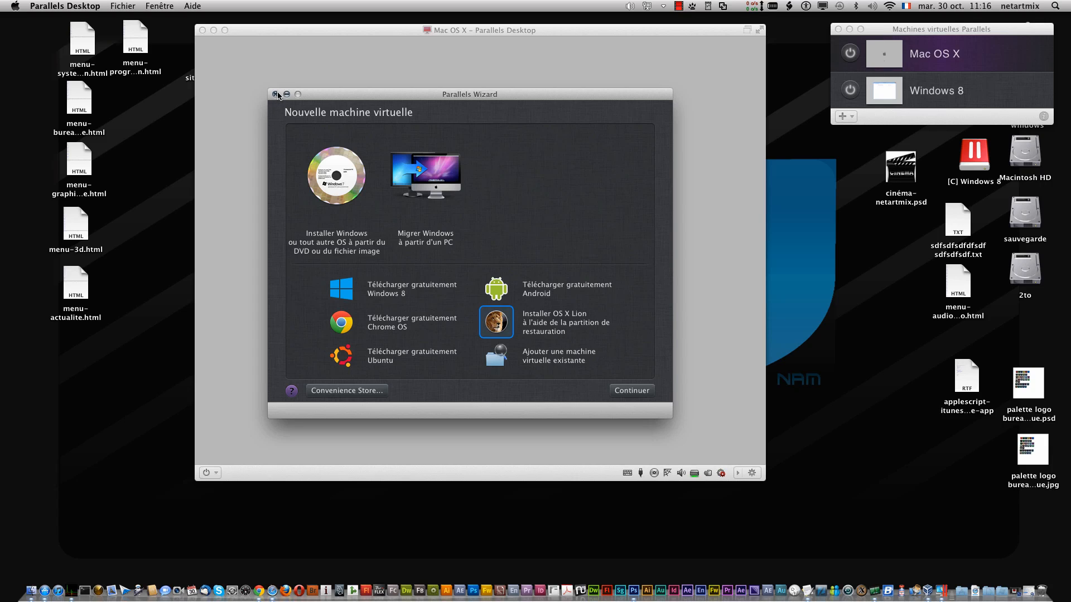
left_click(275, 94)
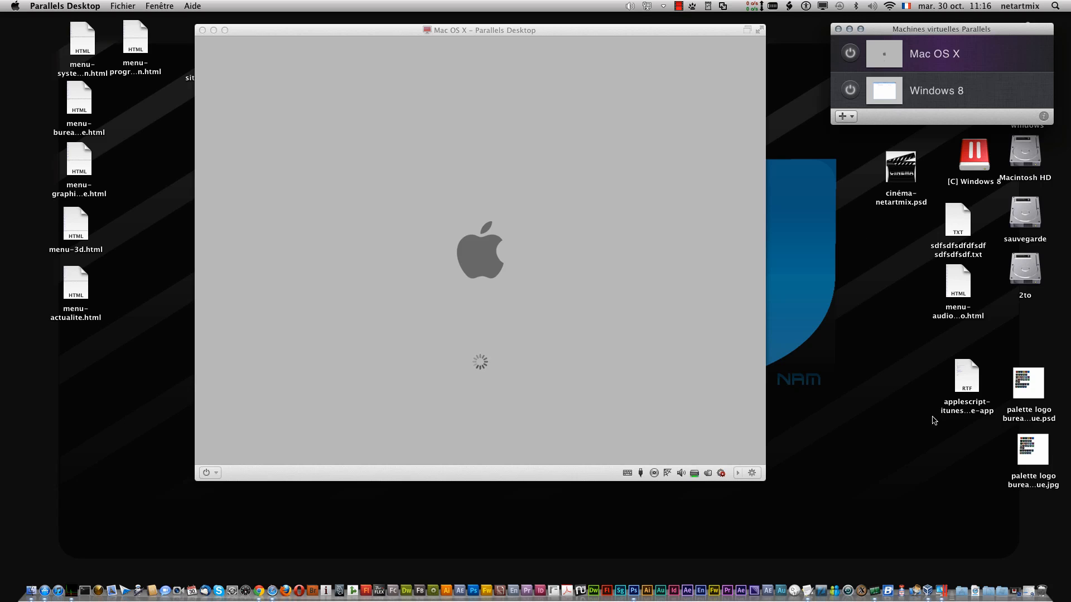
right_click(938, 590)
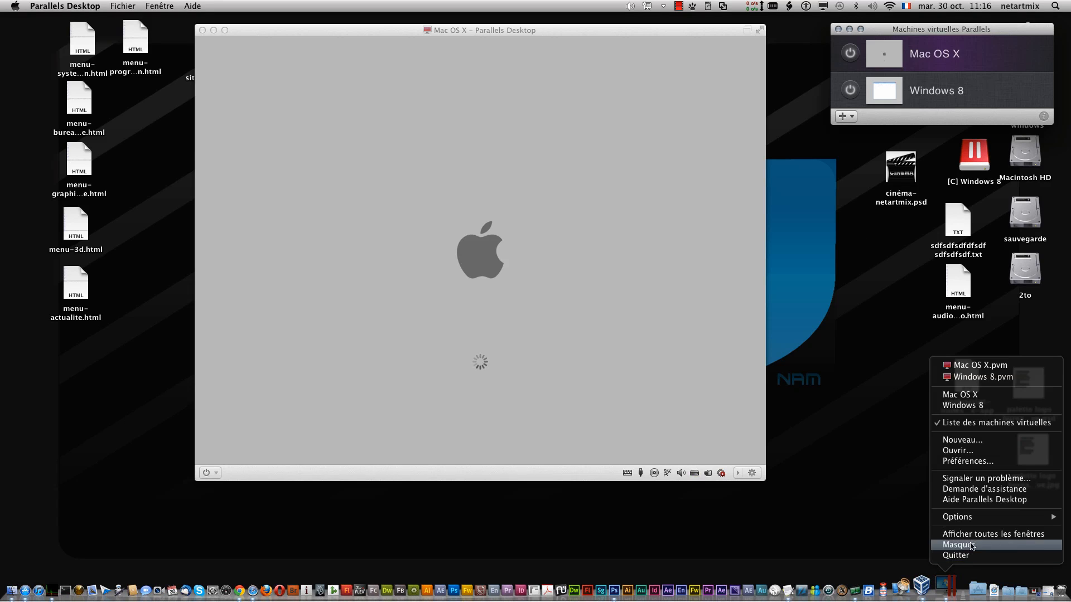
mouse_move(944, 519)
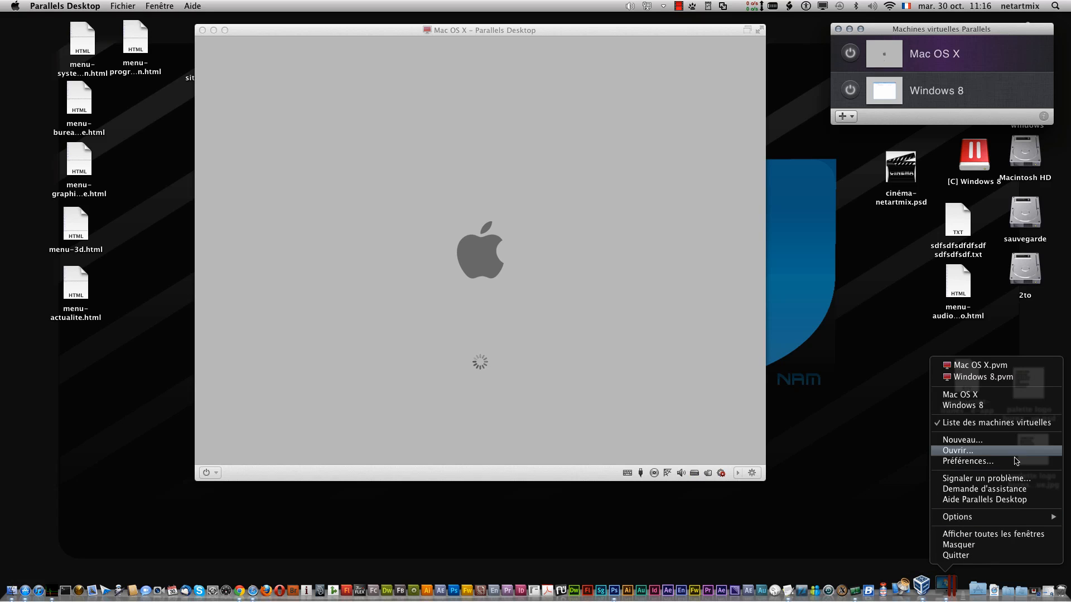
left_click(1010, 463)
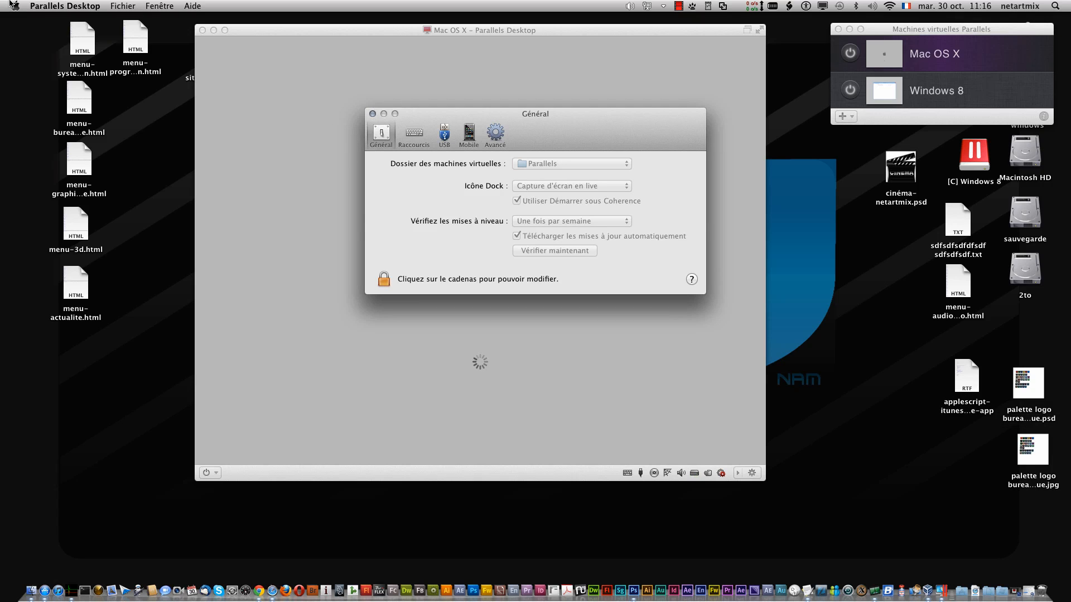
left_click(63, 5)
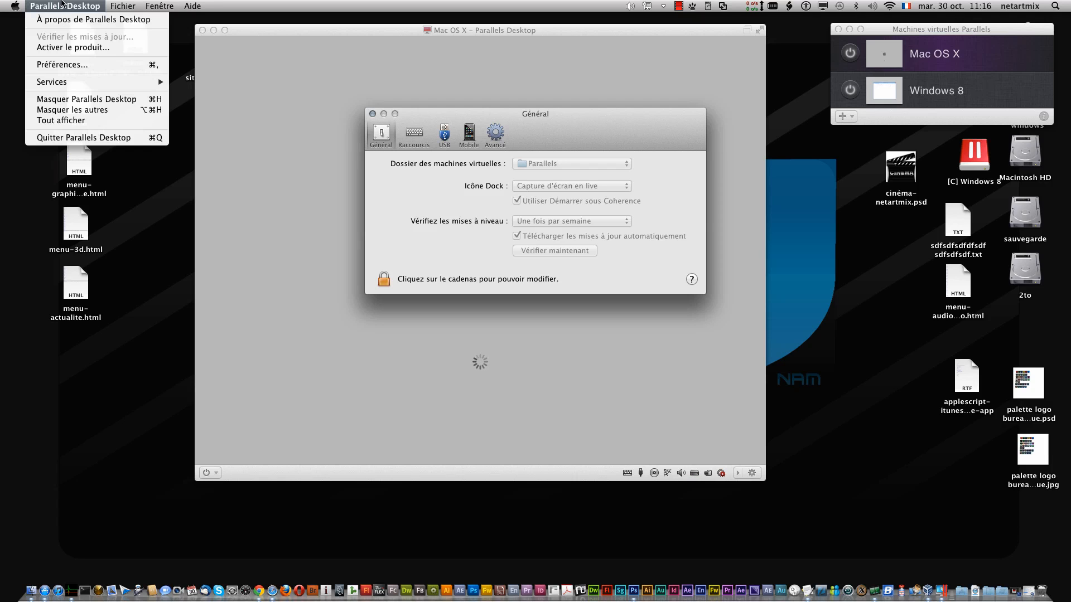
left_click(372, 114)
left_click(373, 114)
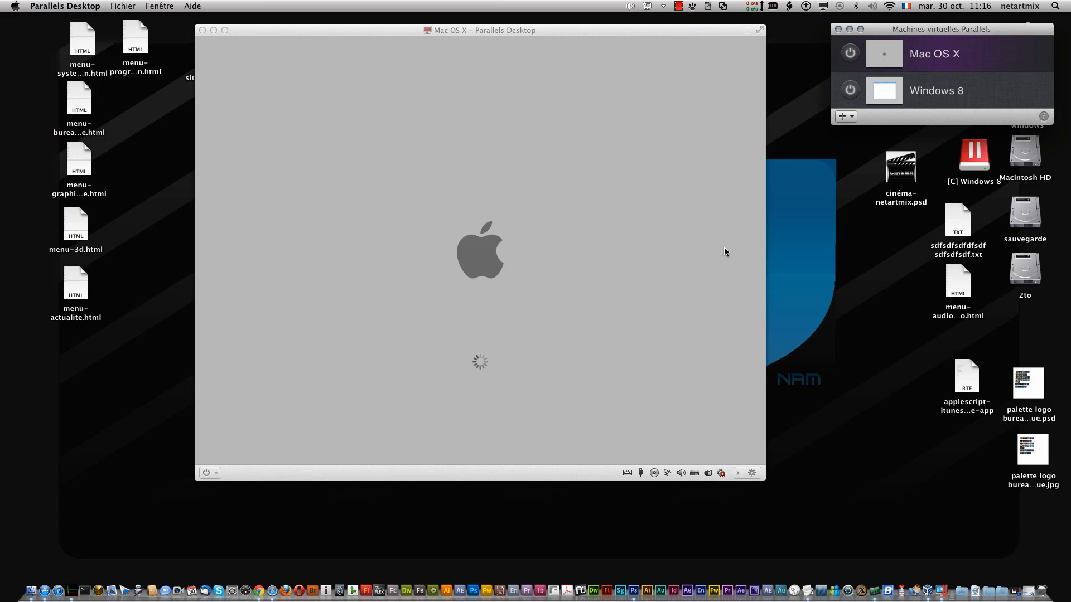
right_click(946, 592)
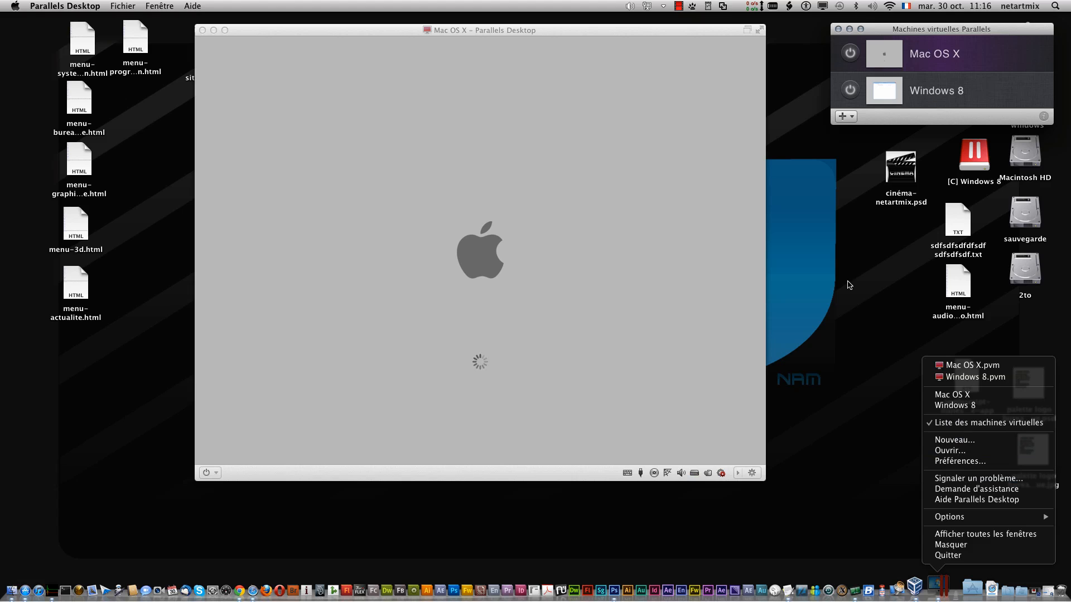
left_click(848, 284)
left_click(678, 6)
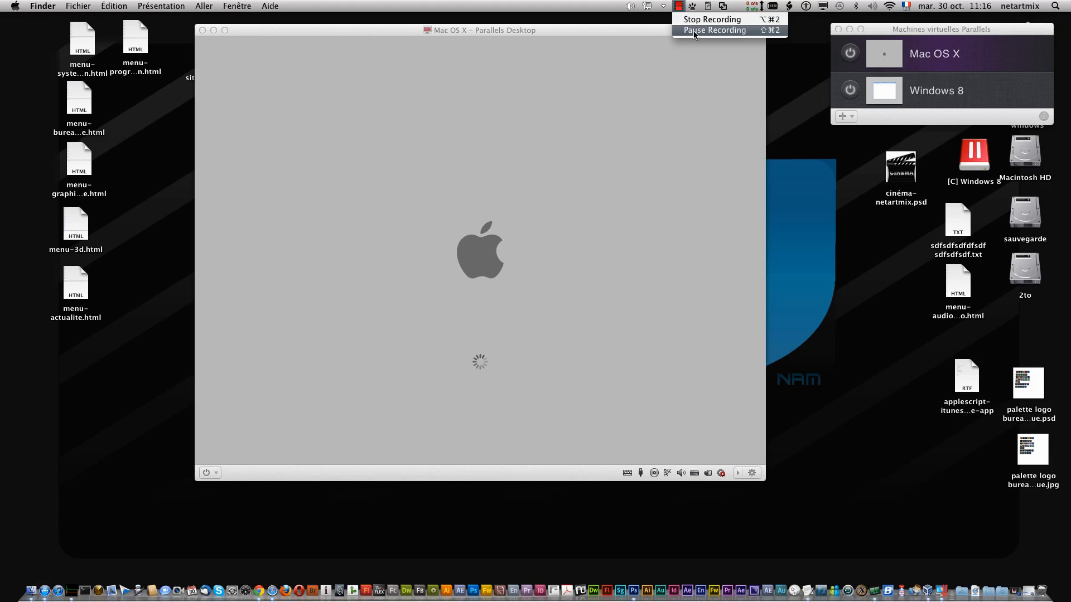
left_click(695, 30)
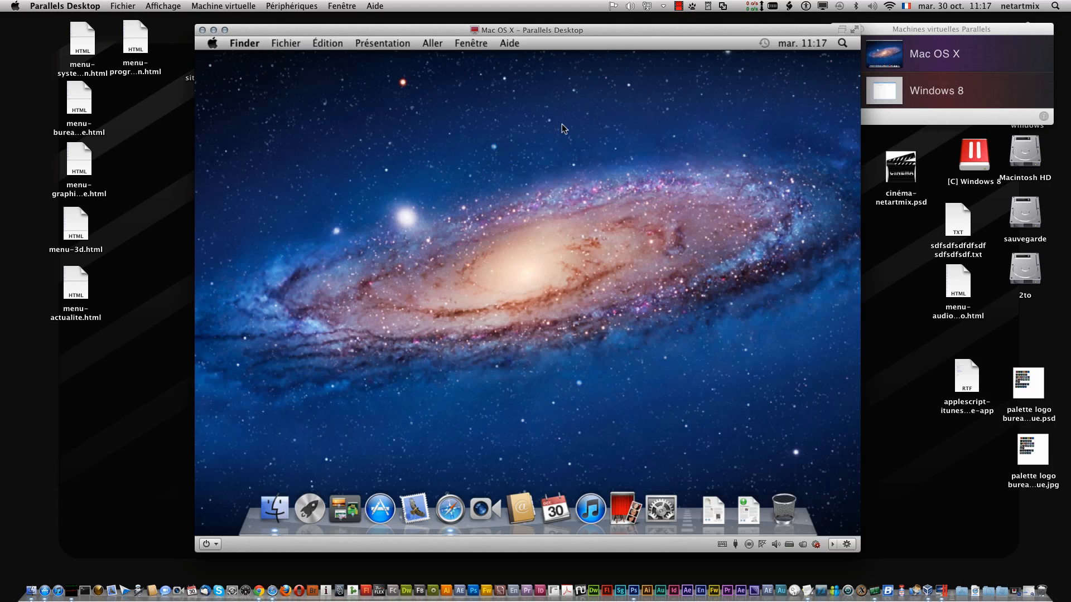
- Launch Safari in the Mac OS X guest and go to google.fr by entering 'google'
left_click_drag(694, 31, 665, 30)
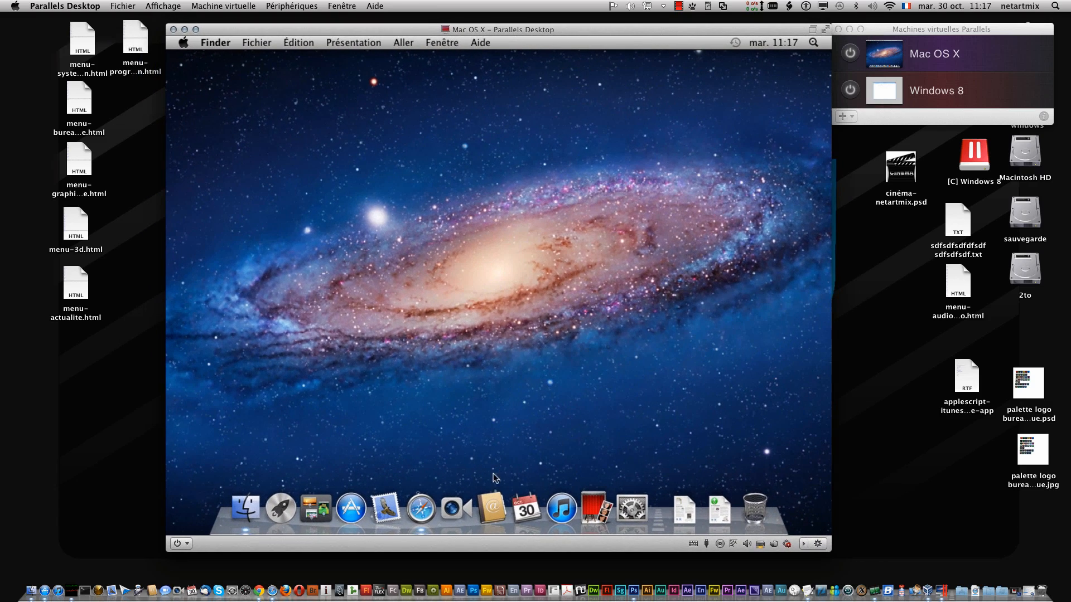
left_click(412, 515)
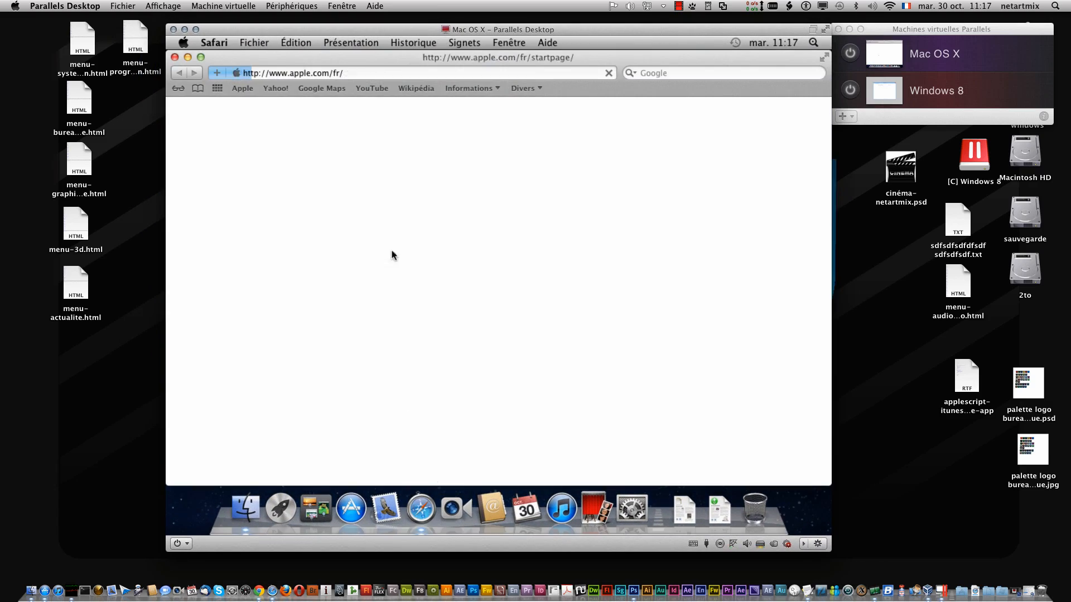
left_click(342, 73)
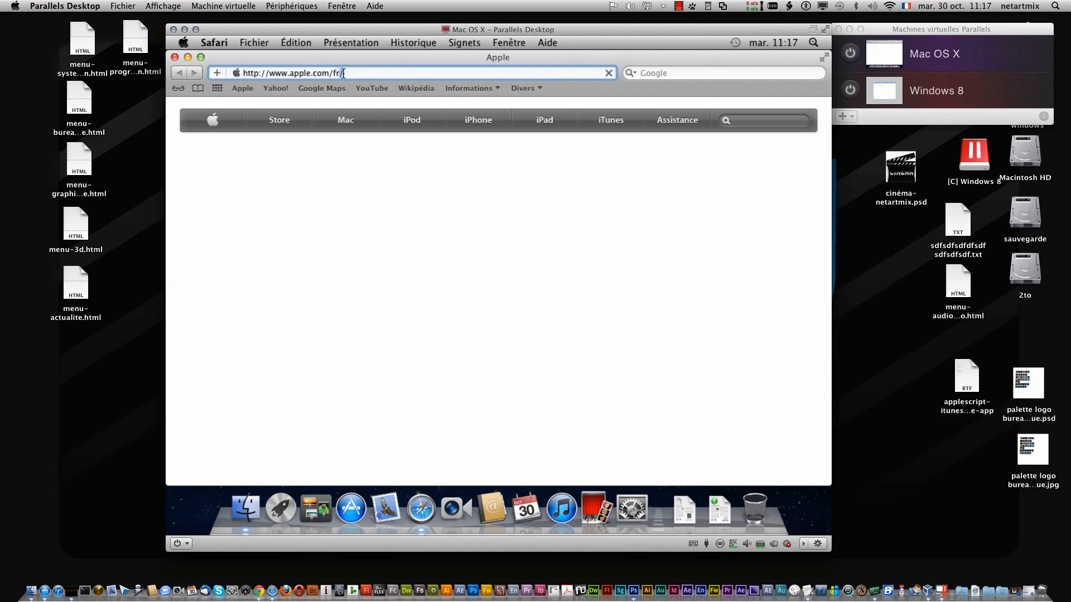
left_click(342, 73)
type("google.f")
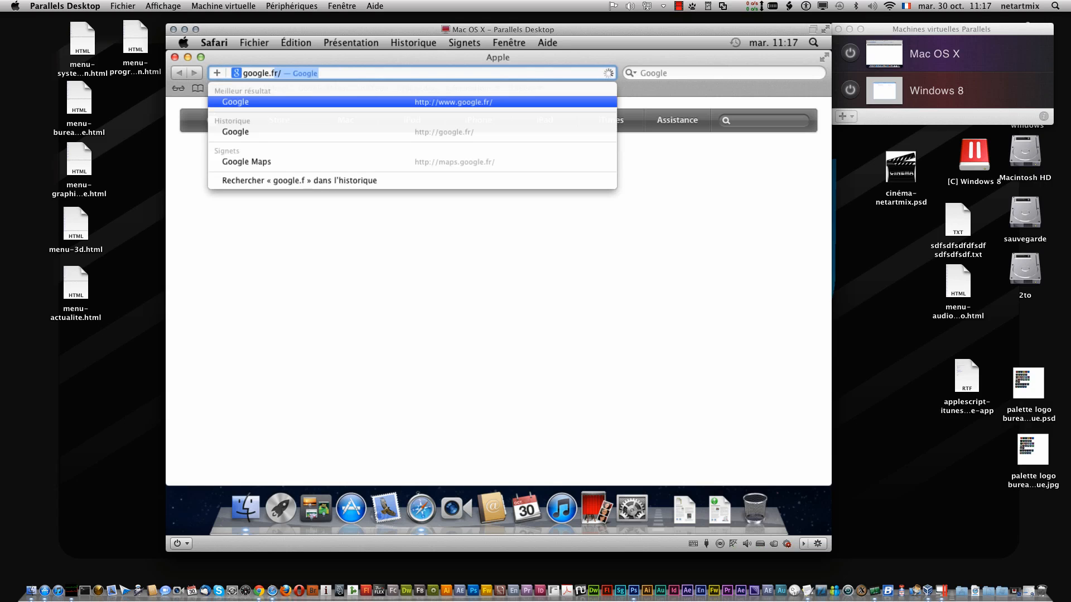
key("Return")
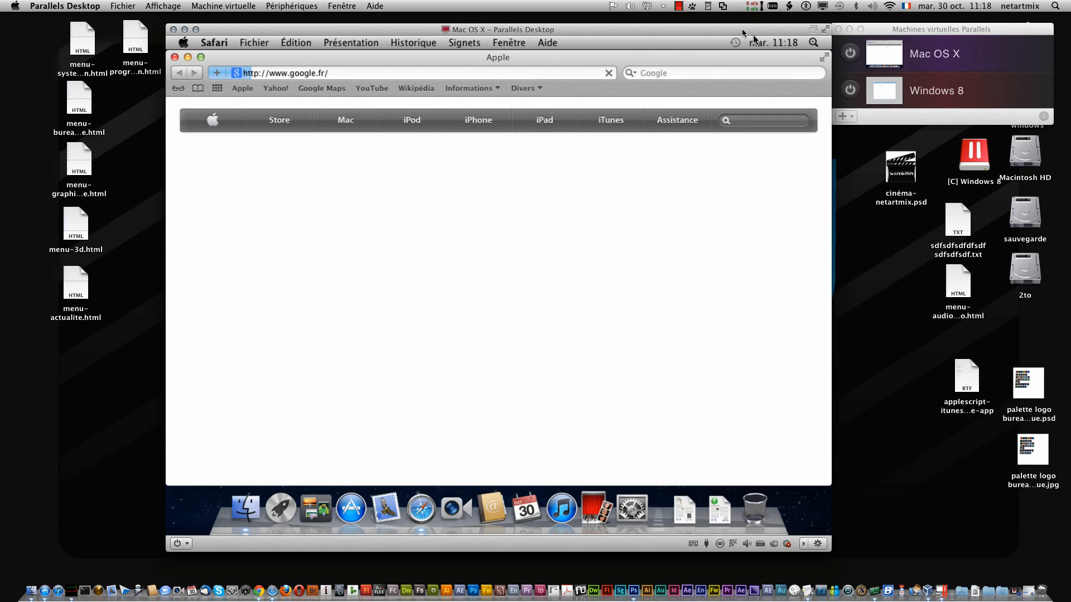
mouse_move(742, 32)
left_mouse_down()
mouse_move(702, 28)
mouse_move(743, 26)
left_mouse_up()
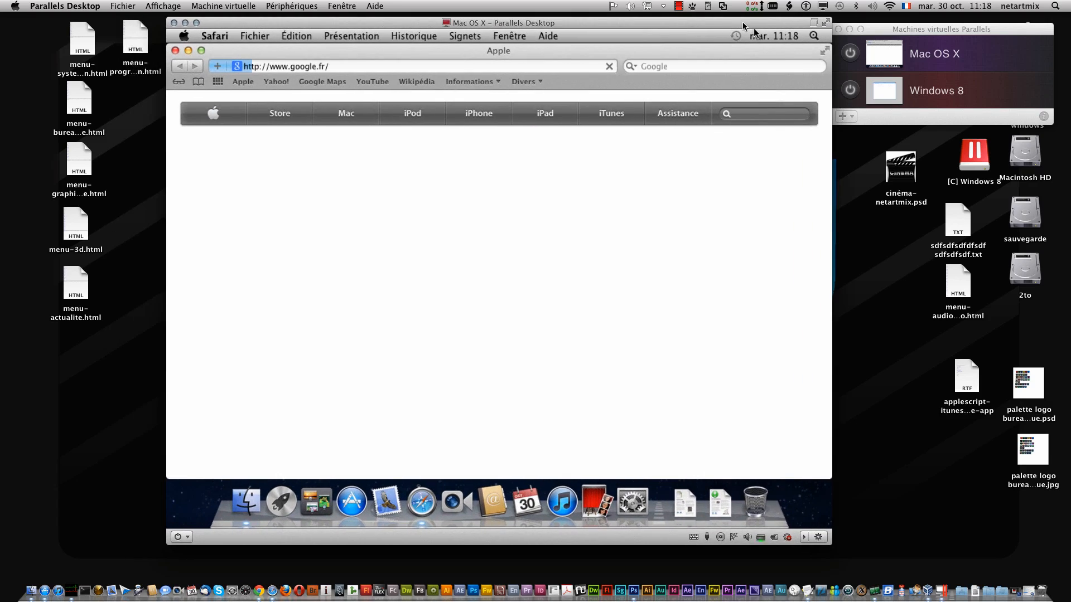